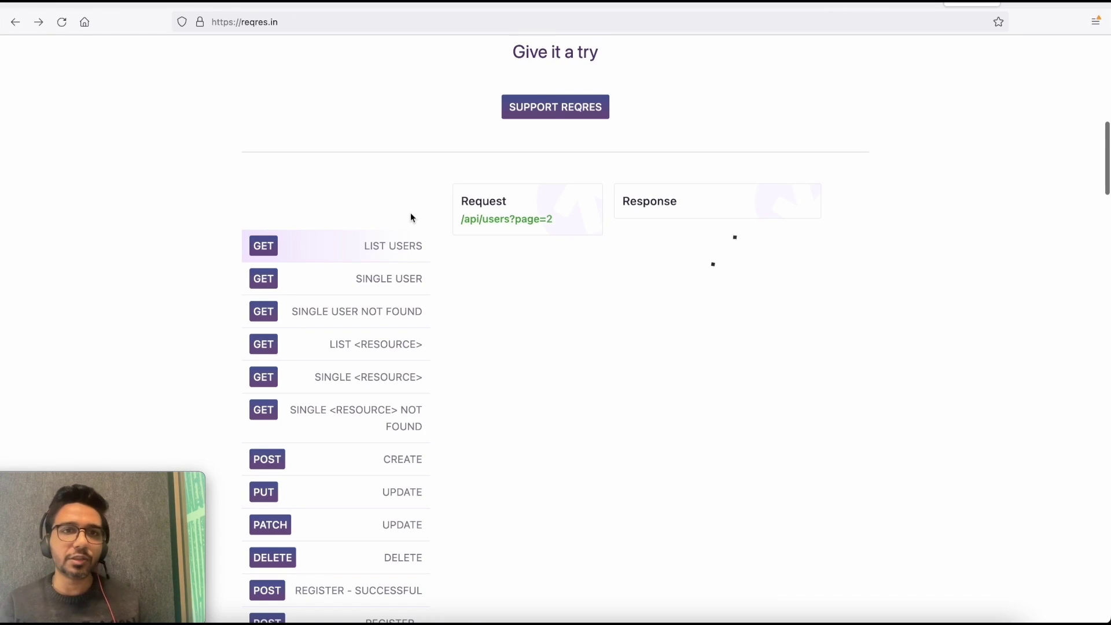
View the /api/users?page=2 request as raw JSON, show its full URL, and return to the examples
scroll(411, 219, "up", 10)
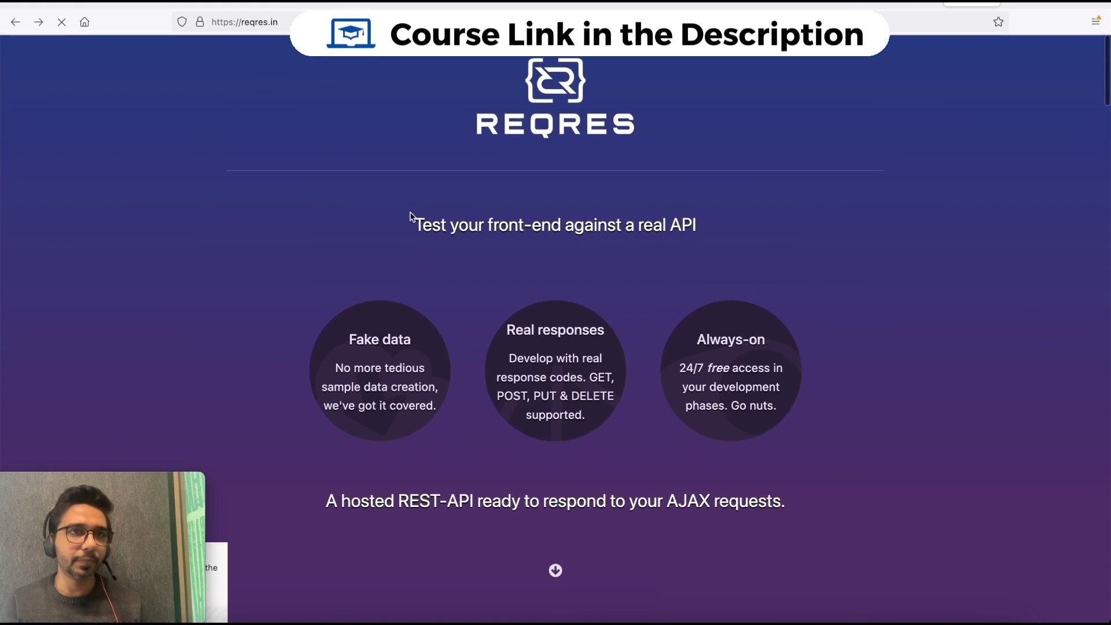
scroll(411, 217, "down", 15)
scroll(410, 217, "up", 5)
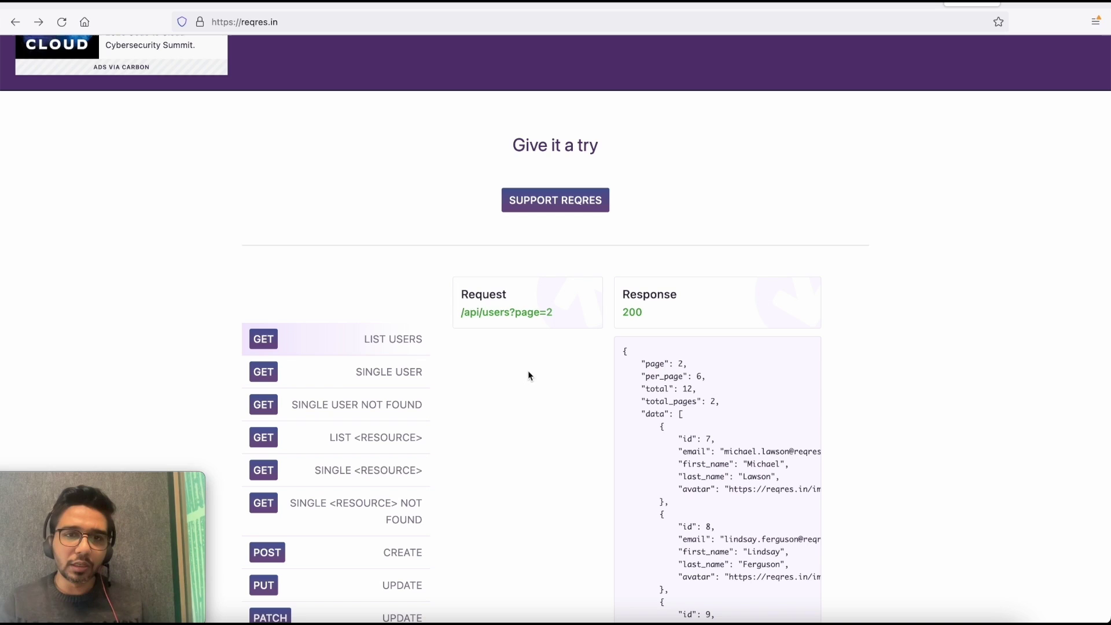
scroll(631, 312, "down", 3)
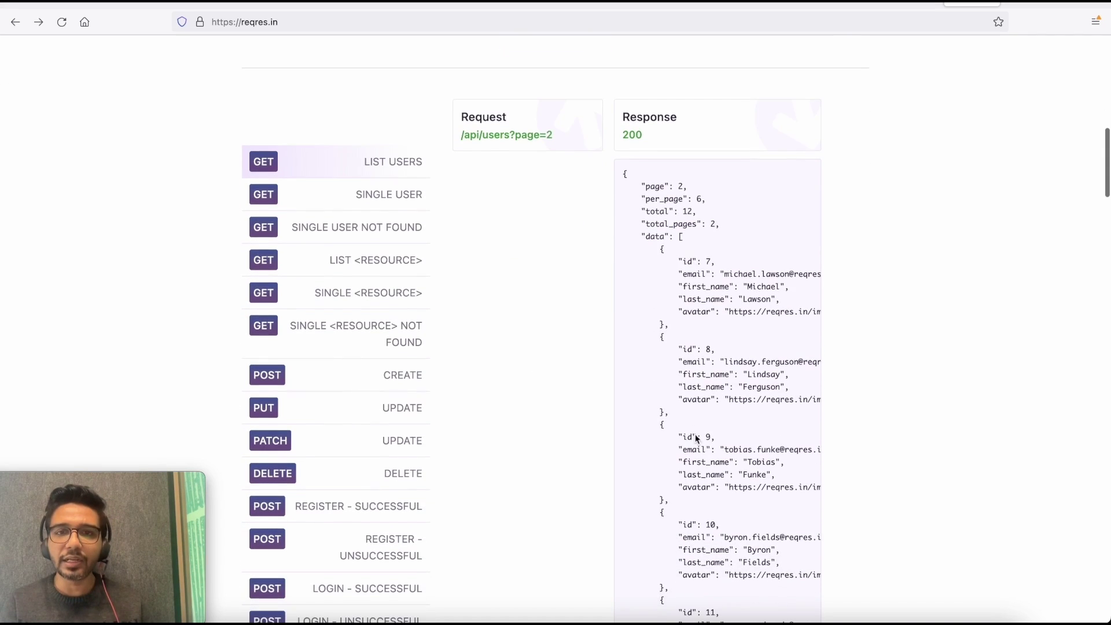
left_click_drag(624, 174, 821, 576)
scroll(536, 362, "up", 2)
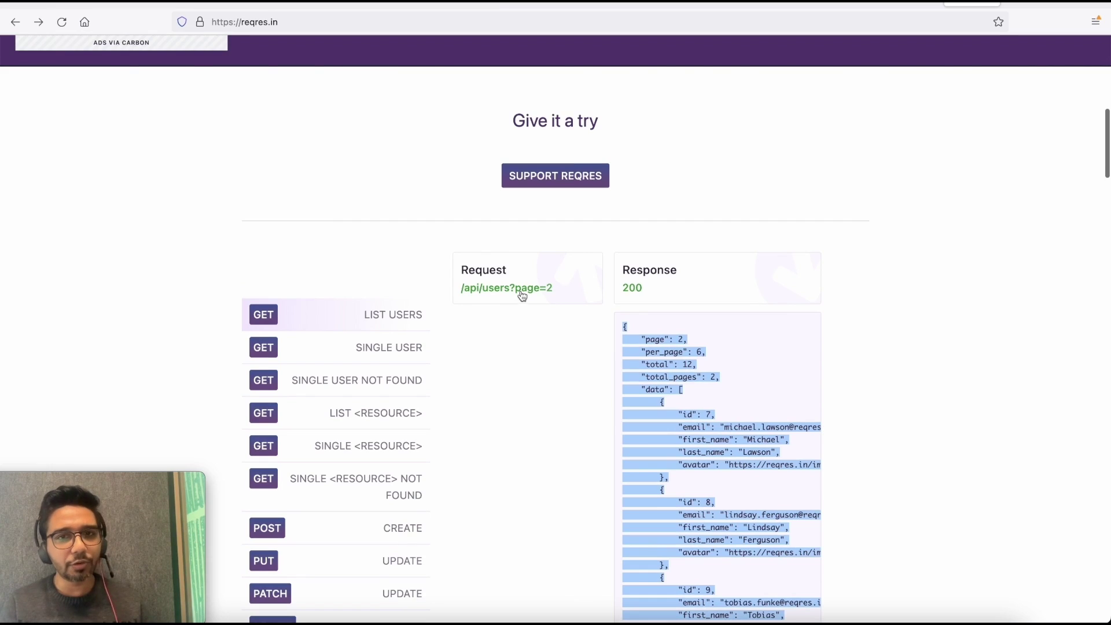
left_click(521, 290)
left_click(353, 24)
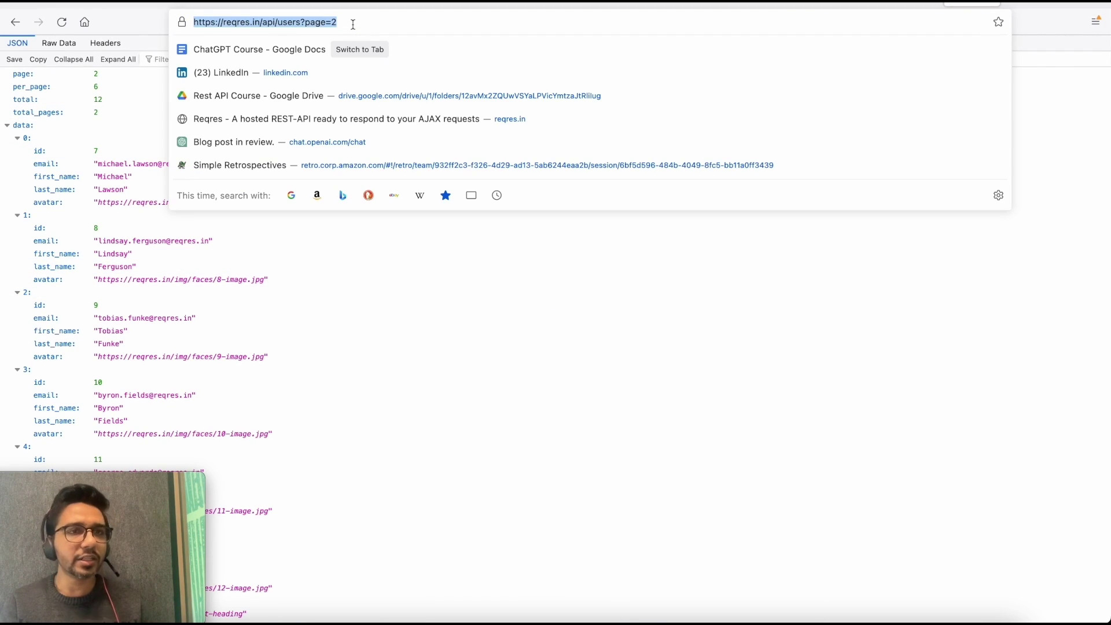
left_click(15, 22)
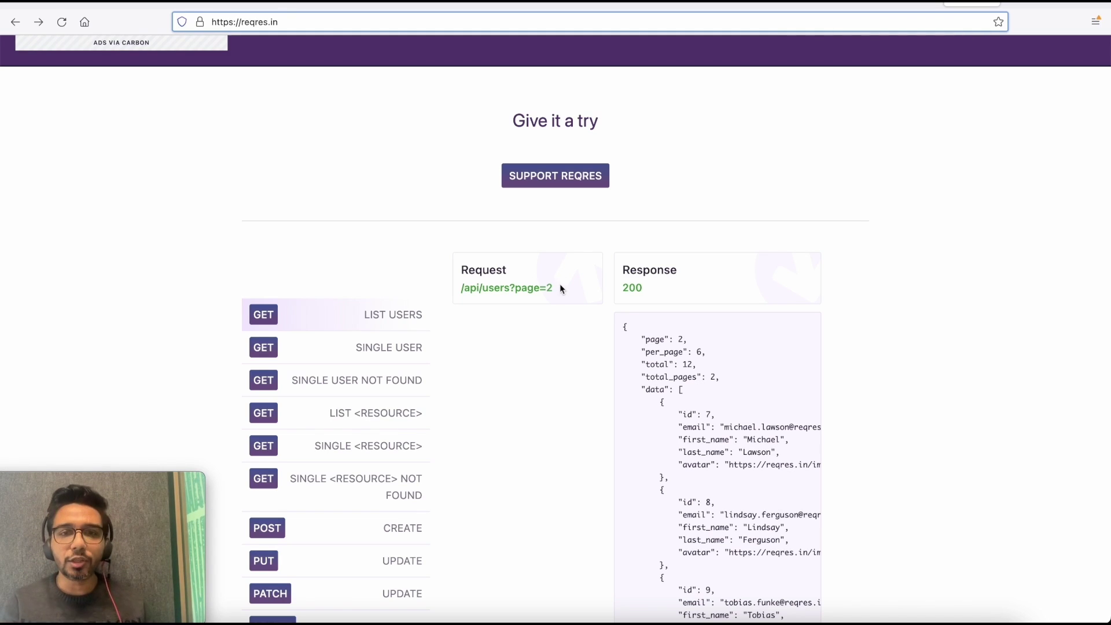
Reopen the page 2 users JSON, highlight the ?page=2 query parameter, and return to Give it a try
left_click(546, 288)
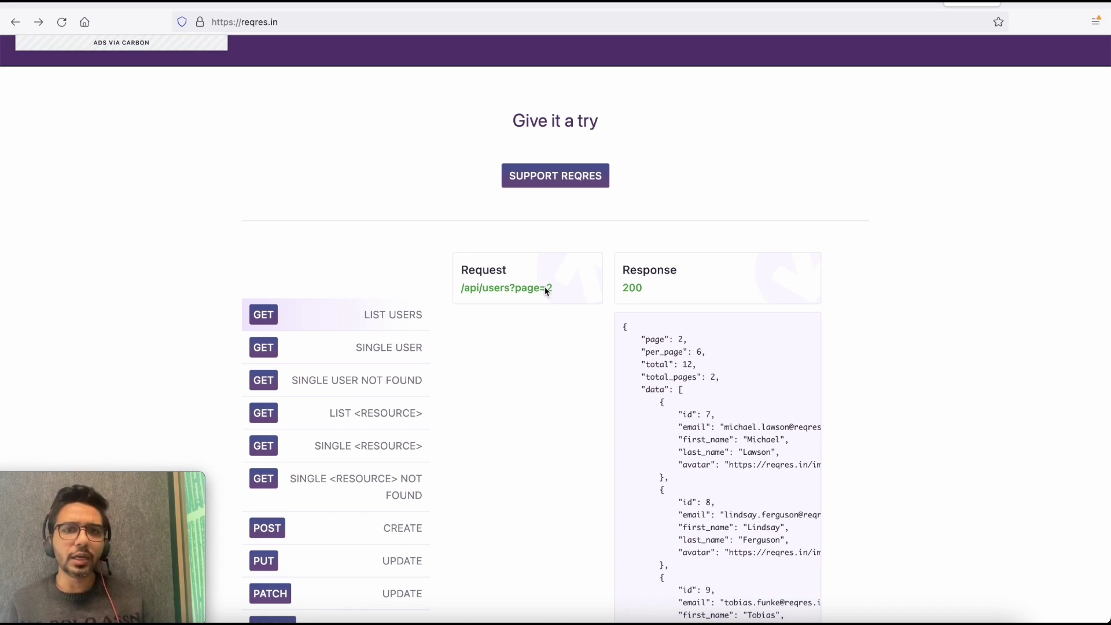
left_click(540, 289)
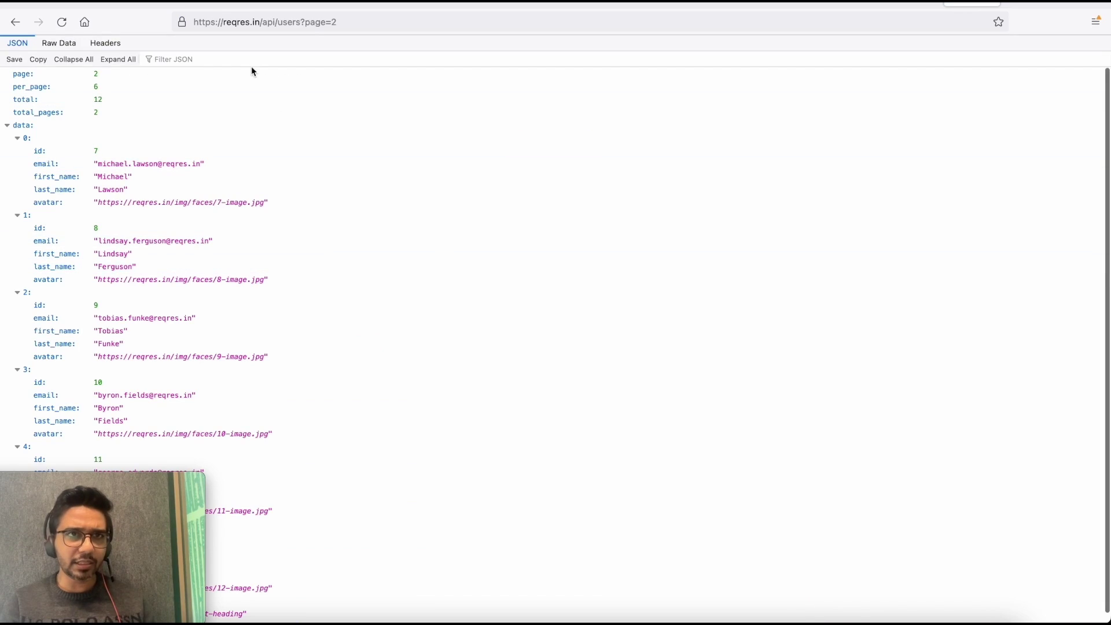
left_click_drag(302, 23, 370, 17)
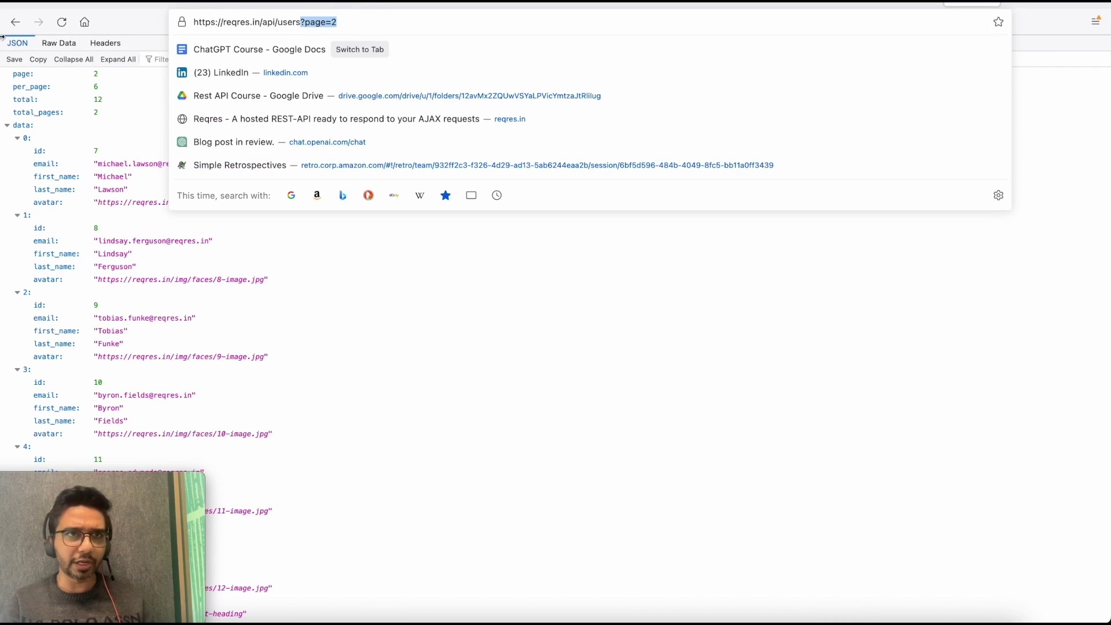
left_click(15, 22)
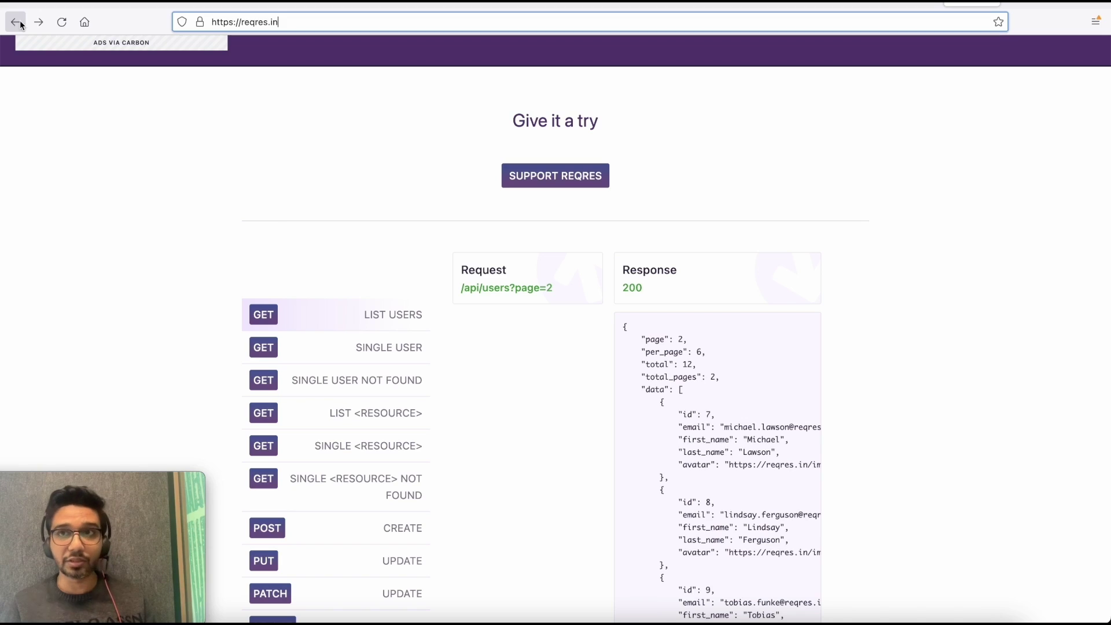
Load linkedin.com in a new tab, then close it with Ctrl+W
left_click(1001, 6)
type("linkedin.com/")
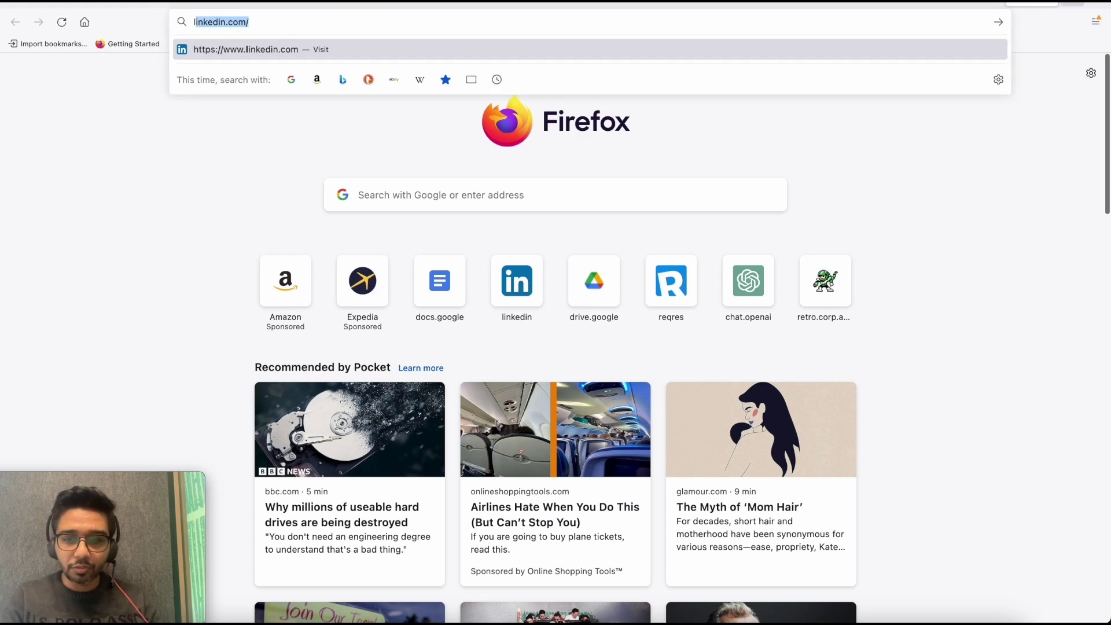
key("Return")
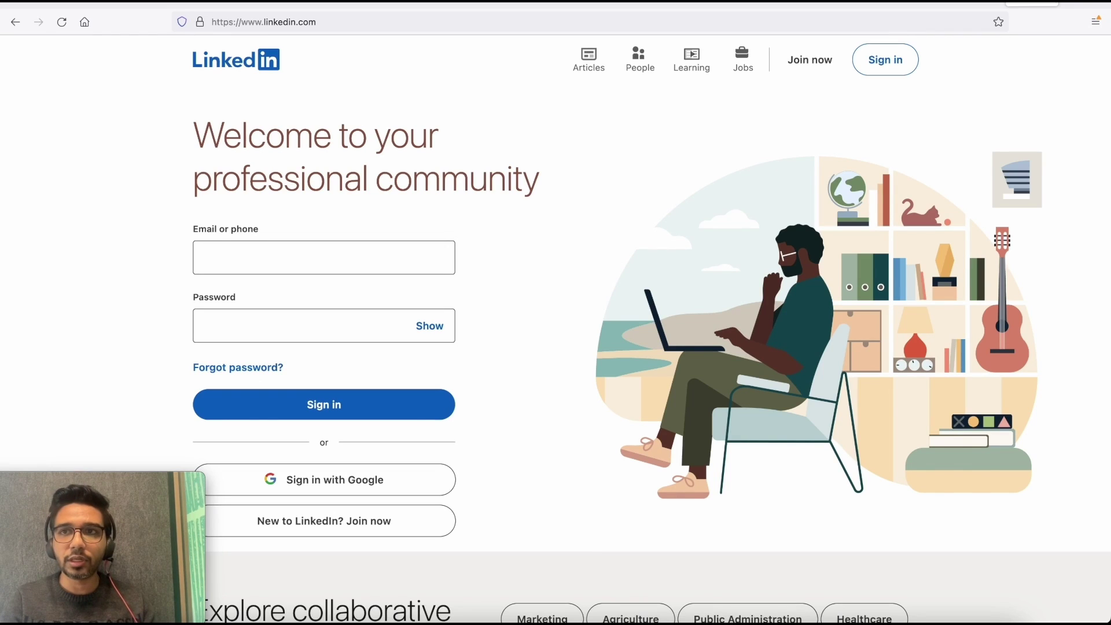
key("ctrl+w")
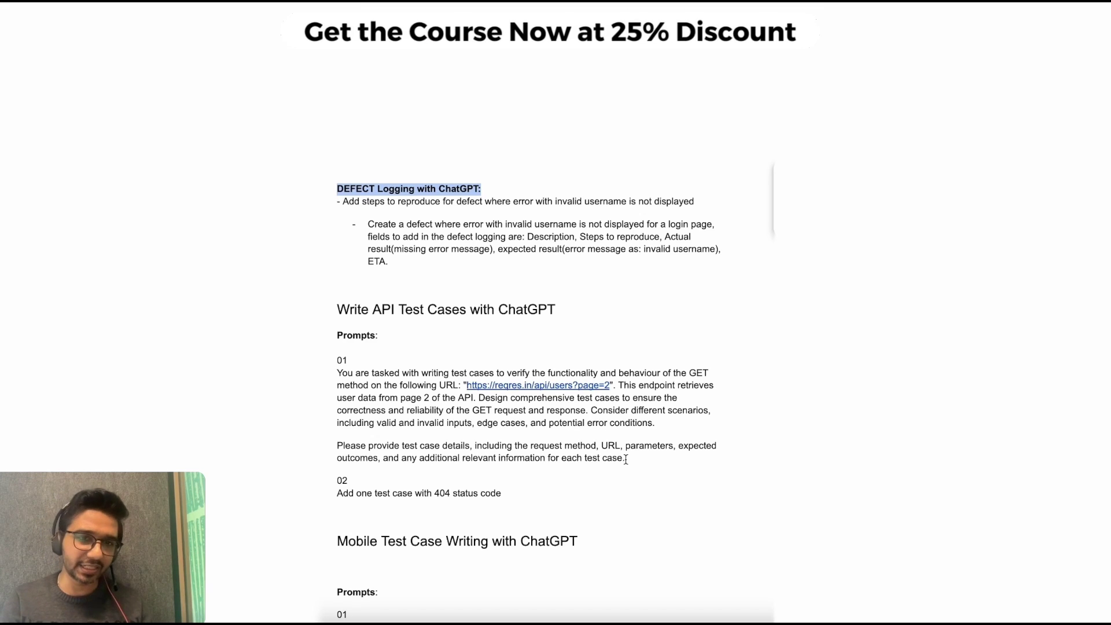
Select both paragraphs of prompt 01, the GET test-case request for reqres.in/api/users?page=2
left_click_drag(626, 459, 339, 378)
key("ctrl+c")
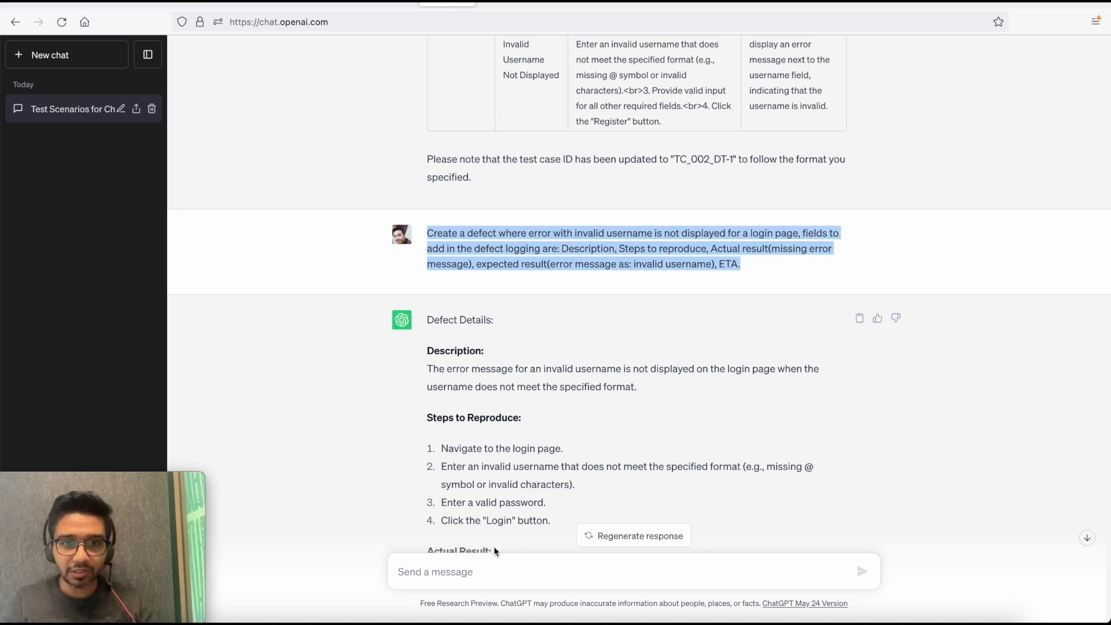
Paste the GET /api/users?page=2 test-case prompt into ChatGPT and highlight 200 in Test Case 1
left_click(460, 571)
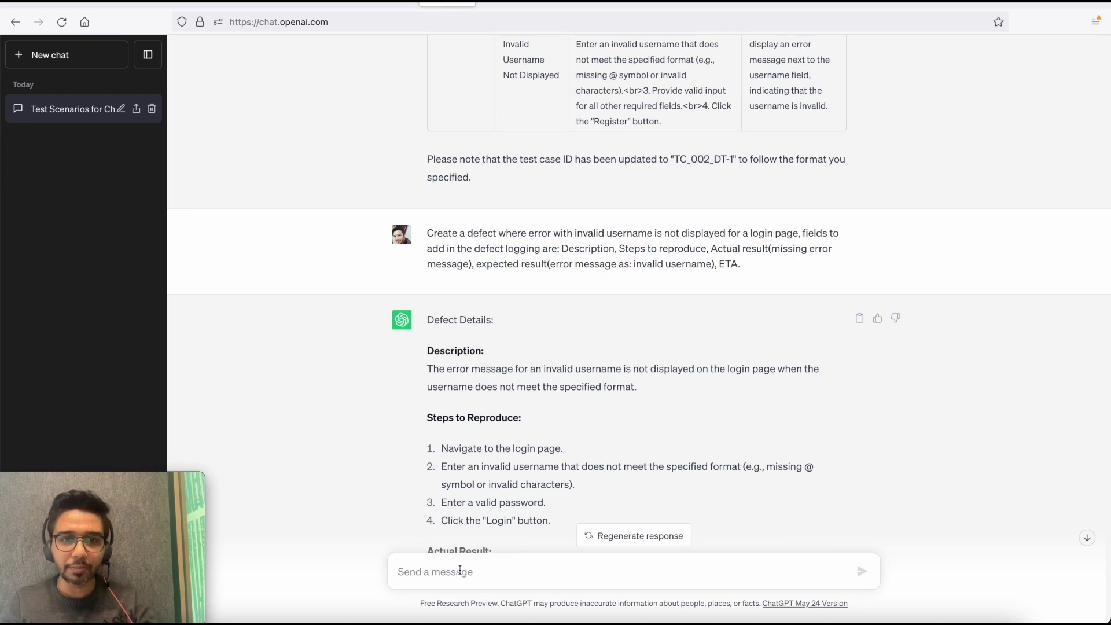
key("ctrl+v")
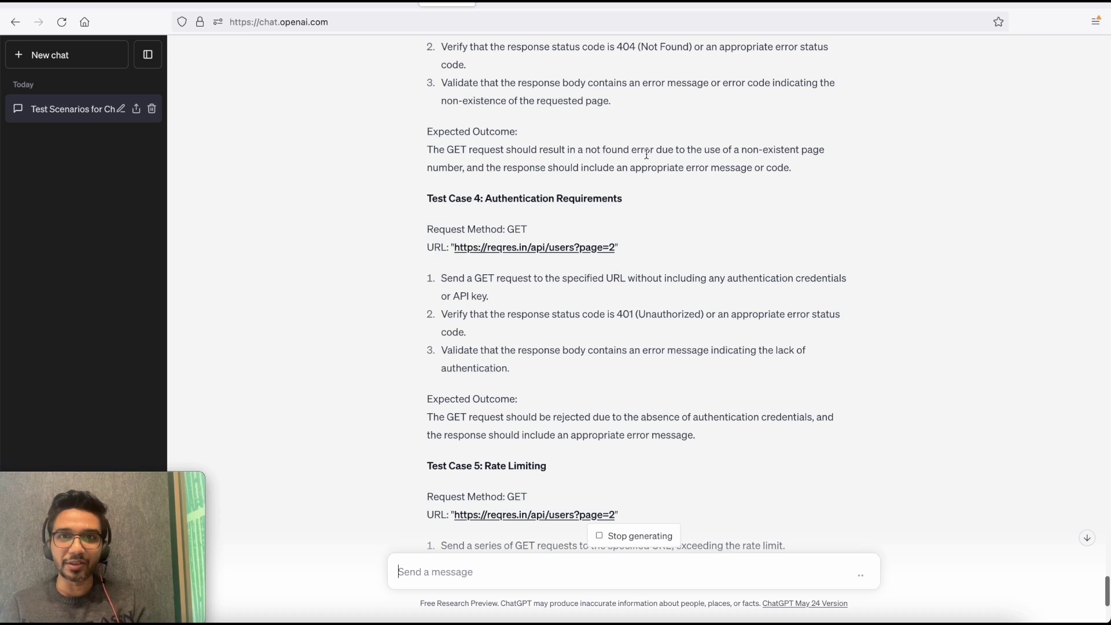
scroll(707, 178, "down", 4)
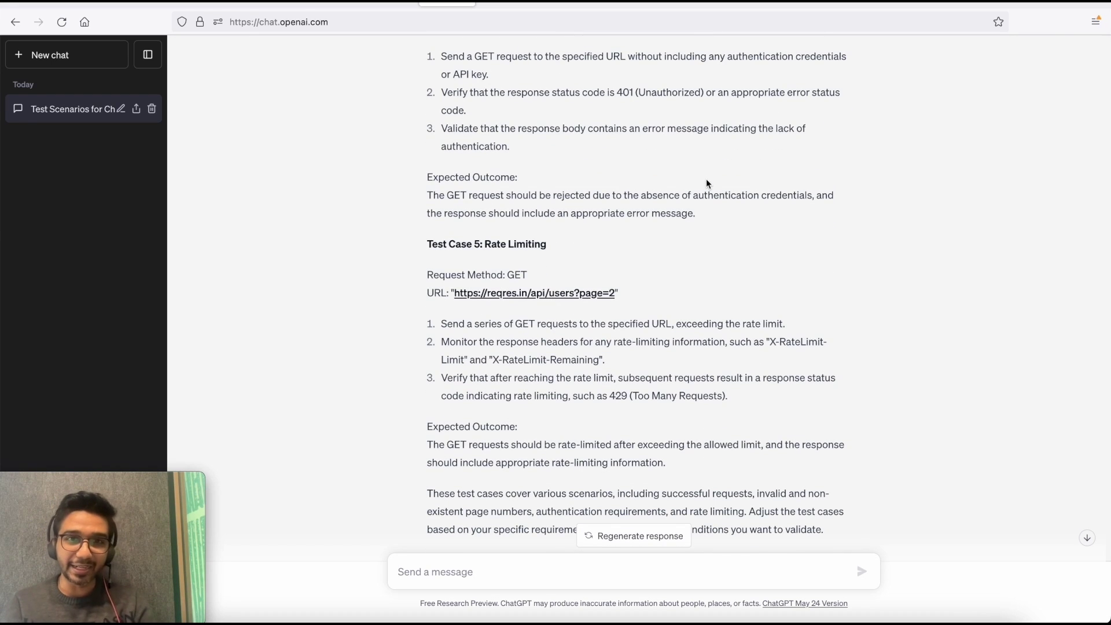
scroll(707, 184, "up", 10)
scroll(706, 179, "up", 6)
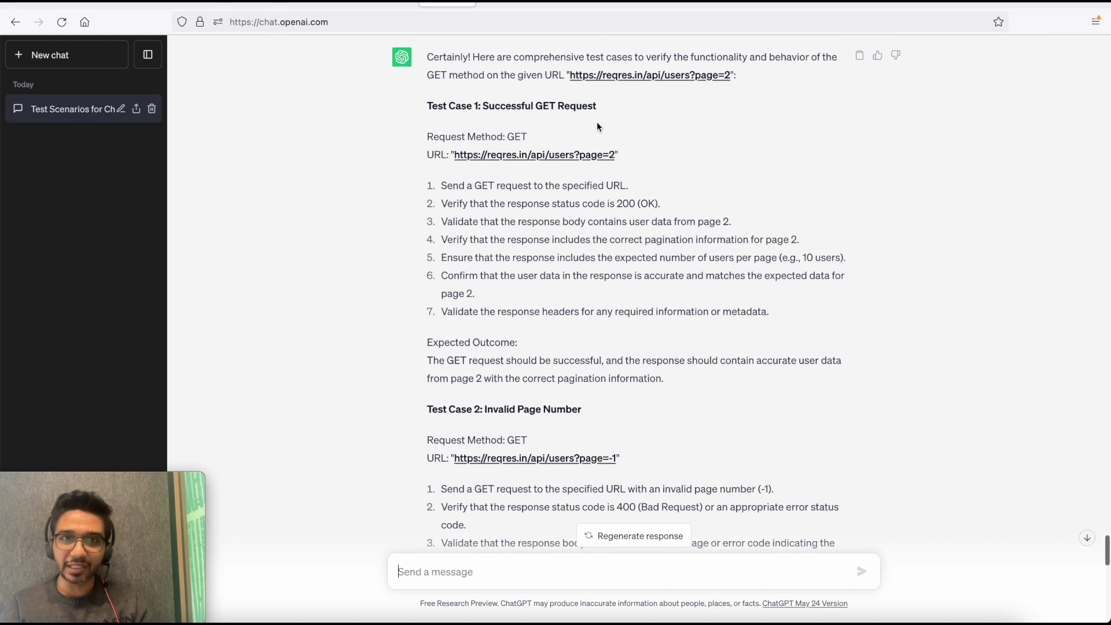
double_click(625, 204)
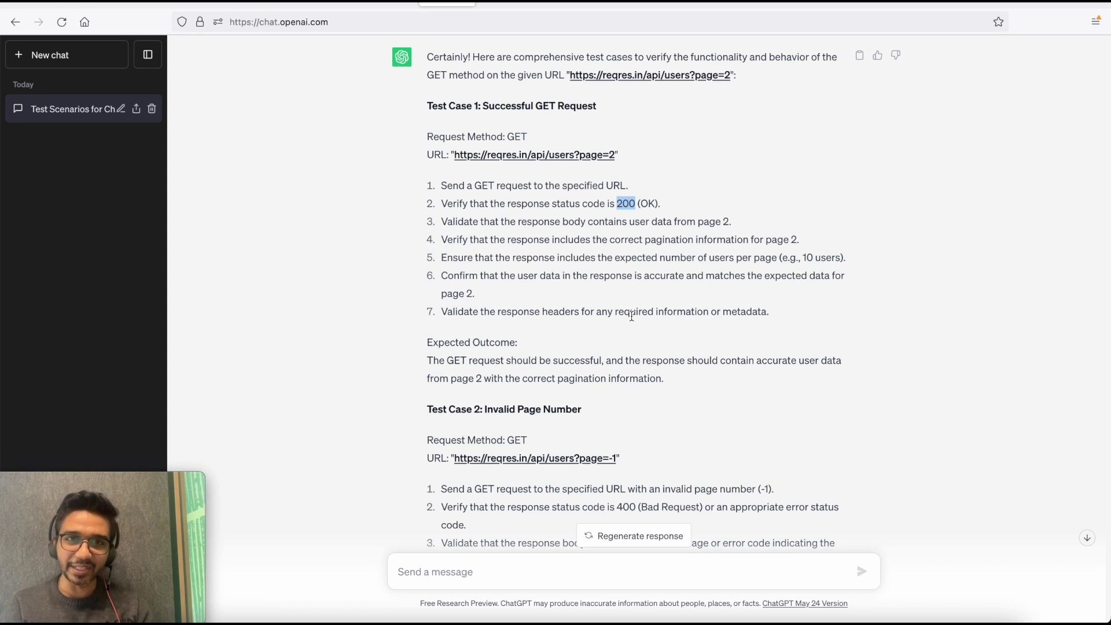
Review the generated cases, highlighting the 400 status in Test Case 2 and 404 in Test Case 3
scroll(633, 320, "down", 3)
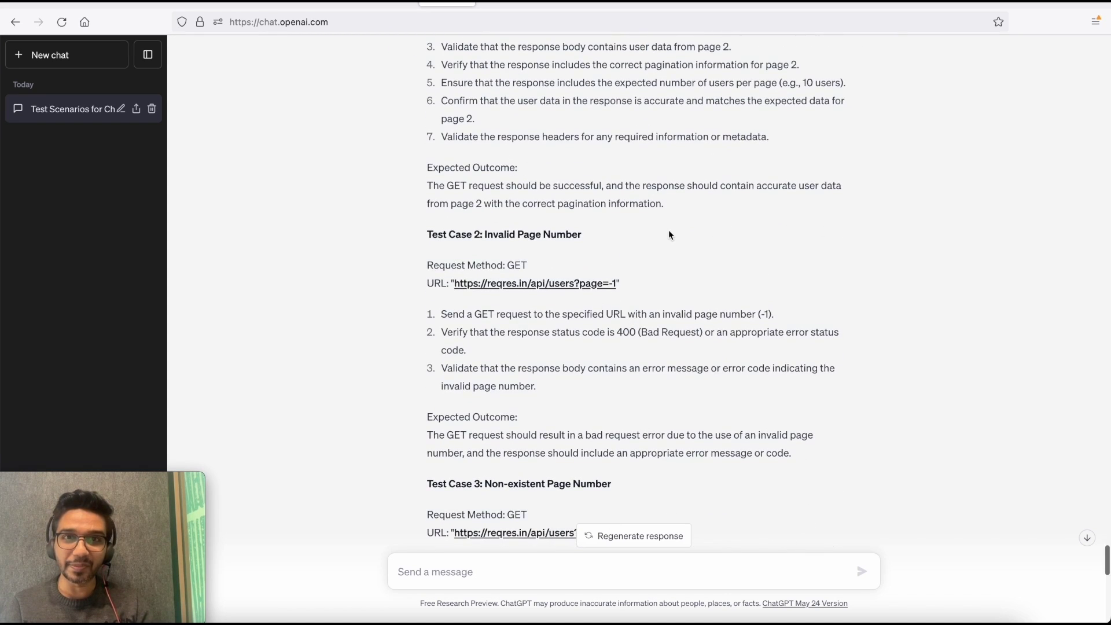
scroll(668, 230, "down", 15)
scroll(670, 233, "up", 10)
scroll(669, 234, "down", 2)
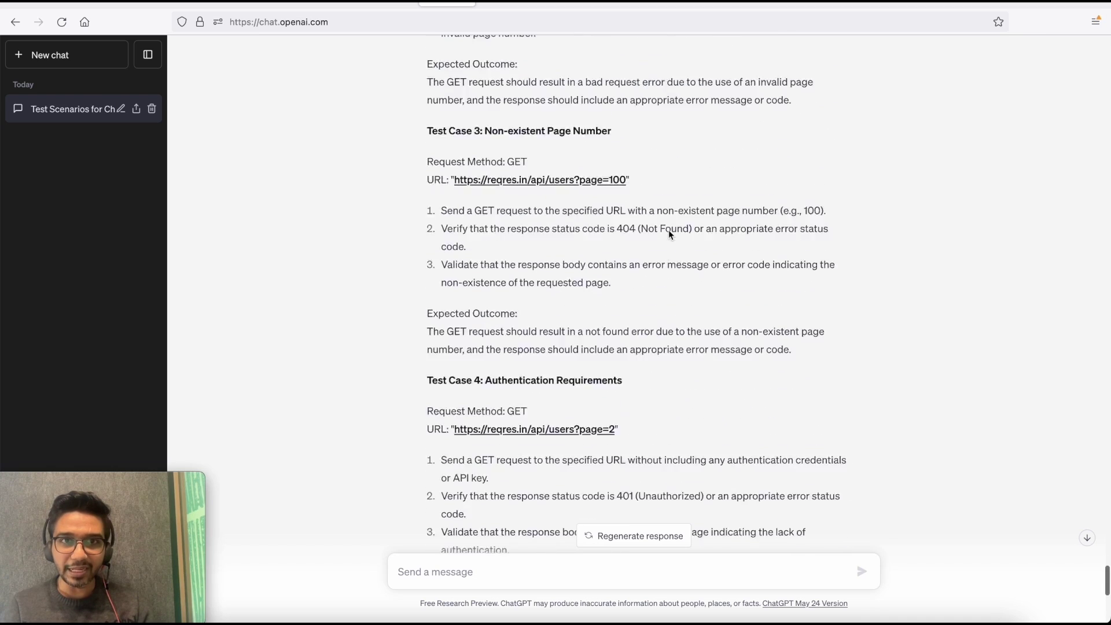
scroll(670, 233, "up", 3)
scroll(669, 234, "up", 2)
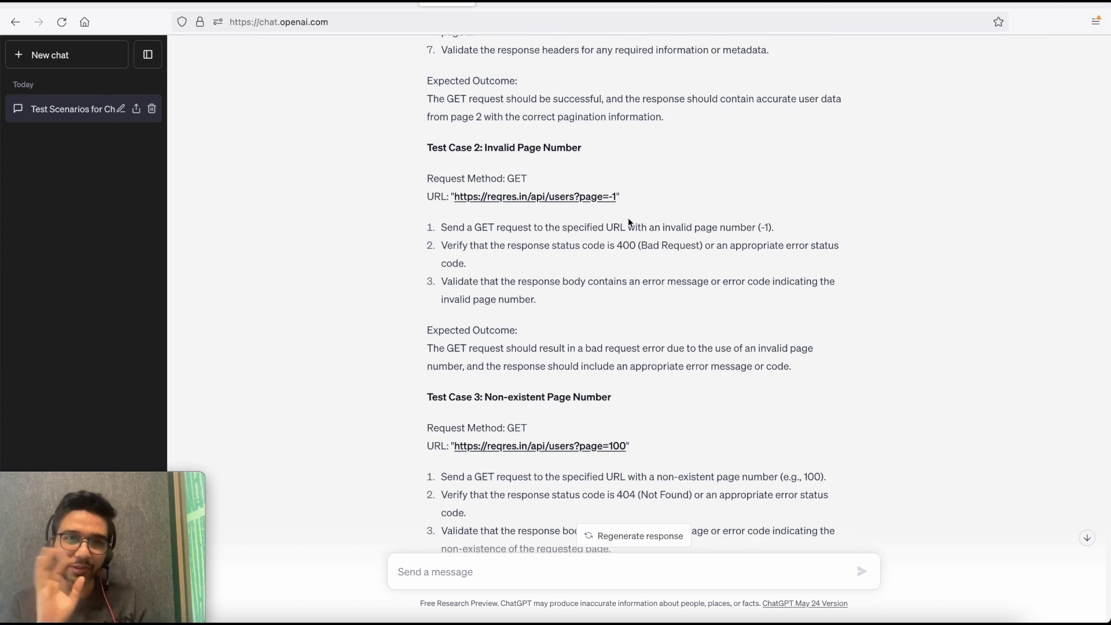
double_click(625, 245)
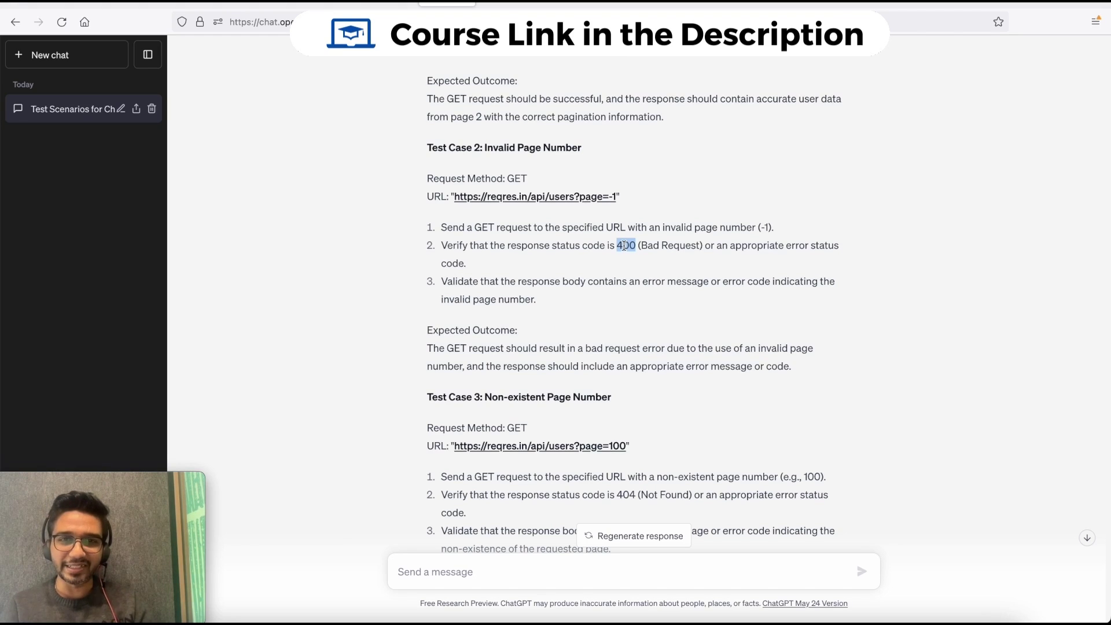
scroll(625, 245, "down", 3)
double_click(627, 349)
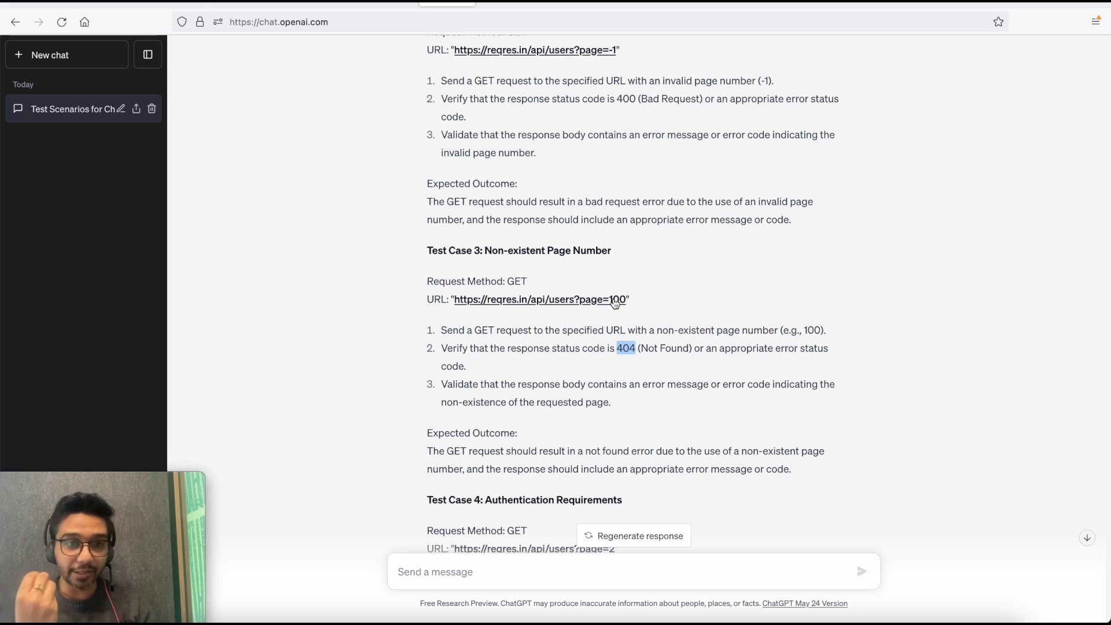
Scroll through the remaining test cases, then switch to the Google Docs prompt notes
scroll(614, 302, "down", 3)
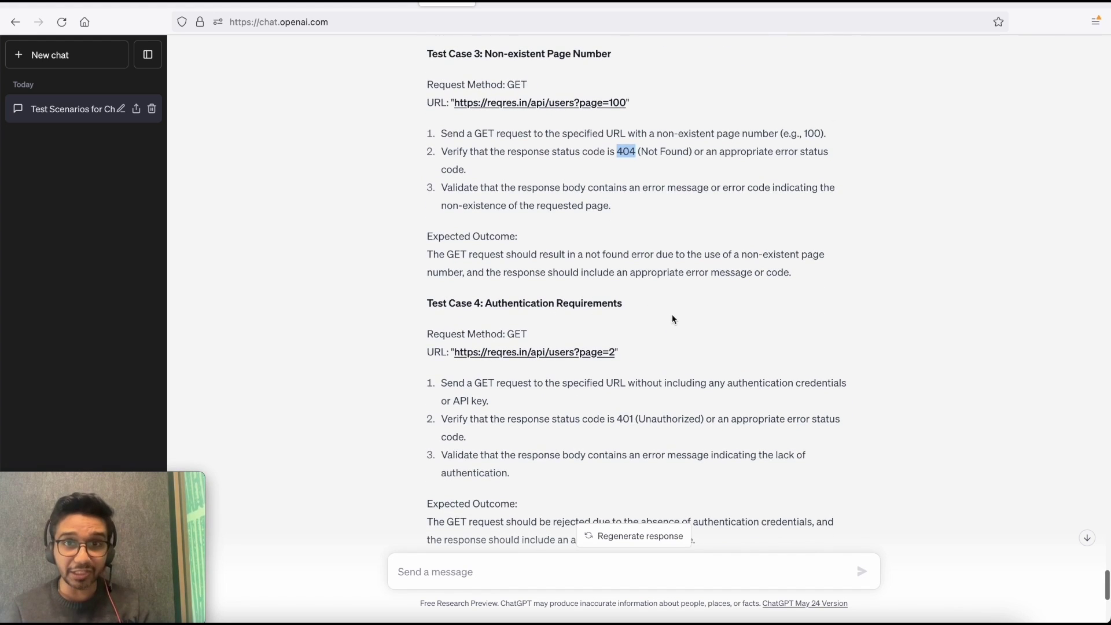
scroll(674, 318, "down", 1)
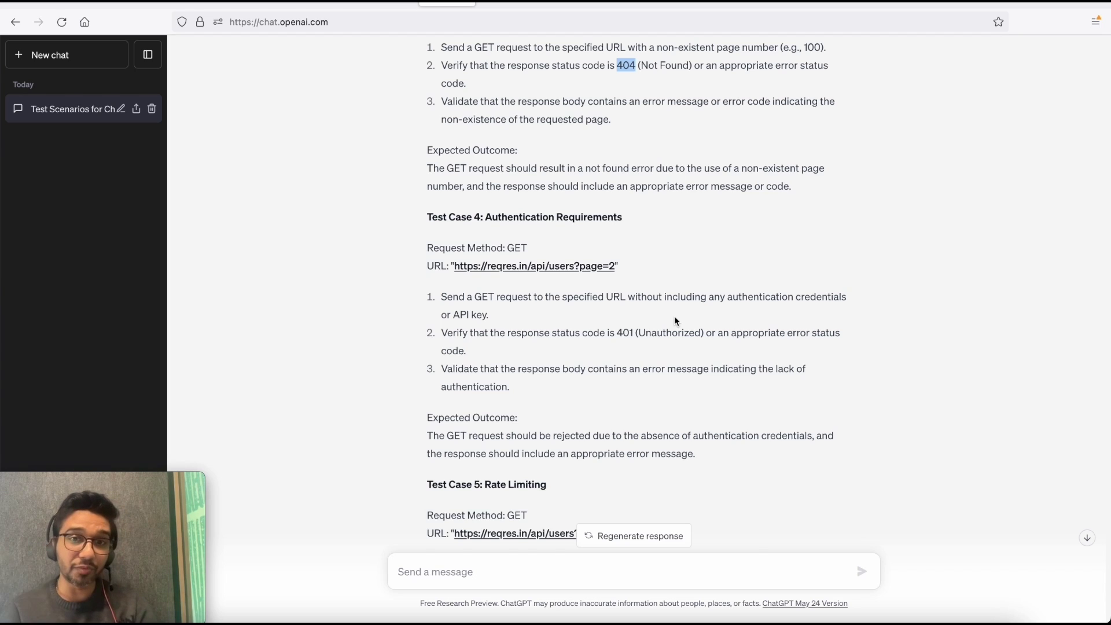
scroll(675, 320, "down", 4)
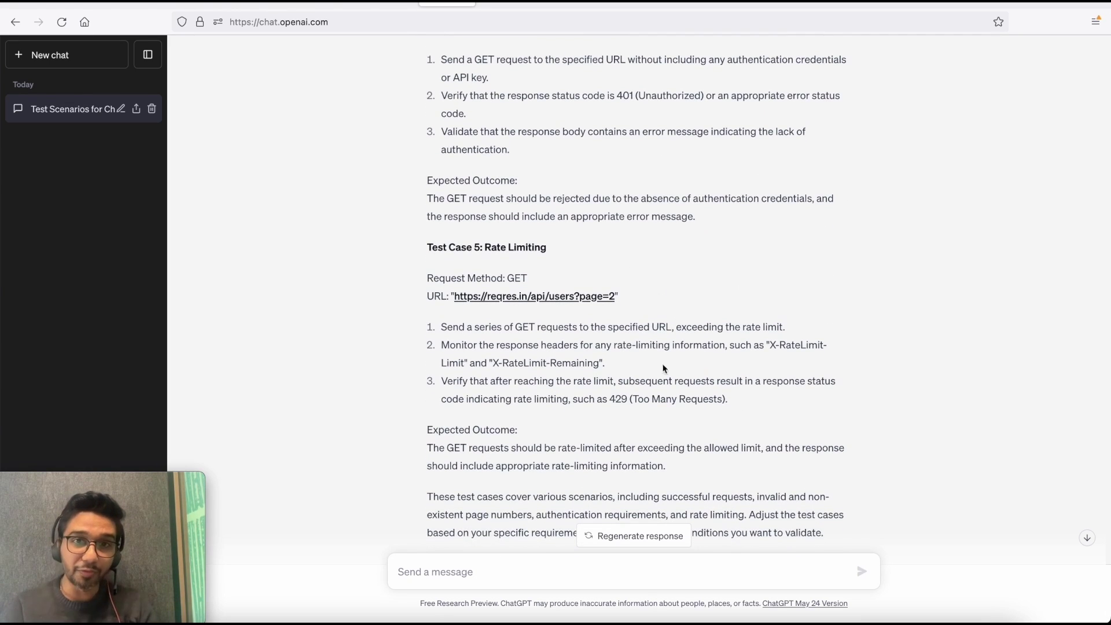
scroll(682, 415, "down", 1)
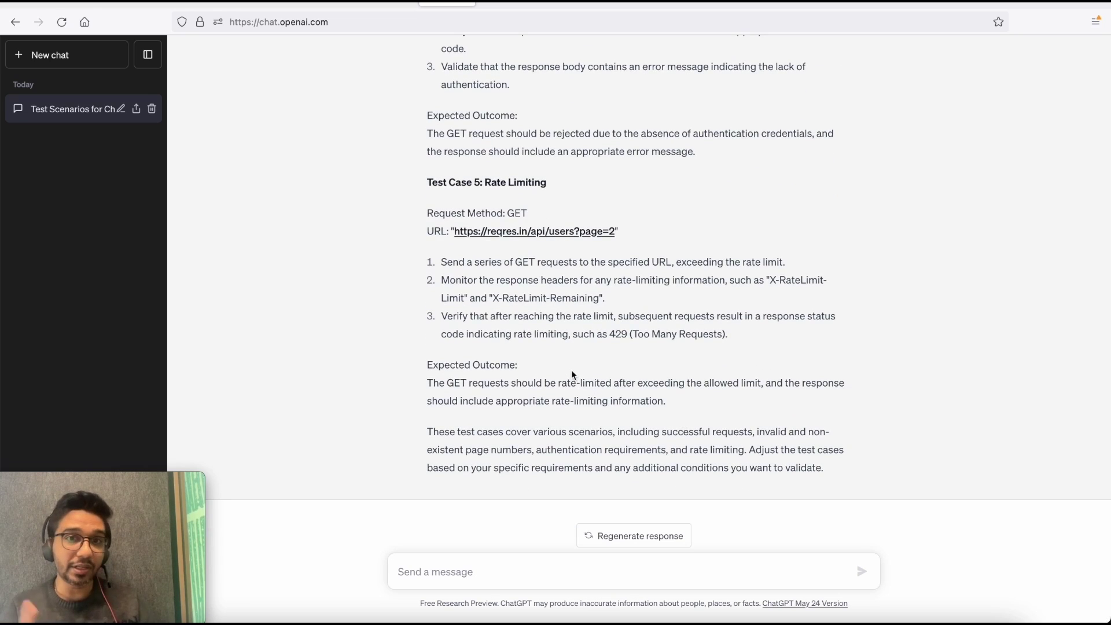
scroll(571, 370, "up", 6)
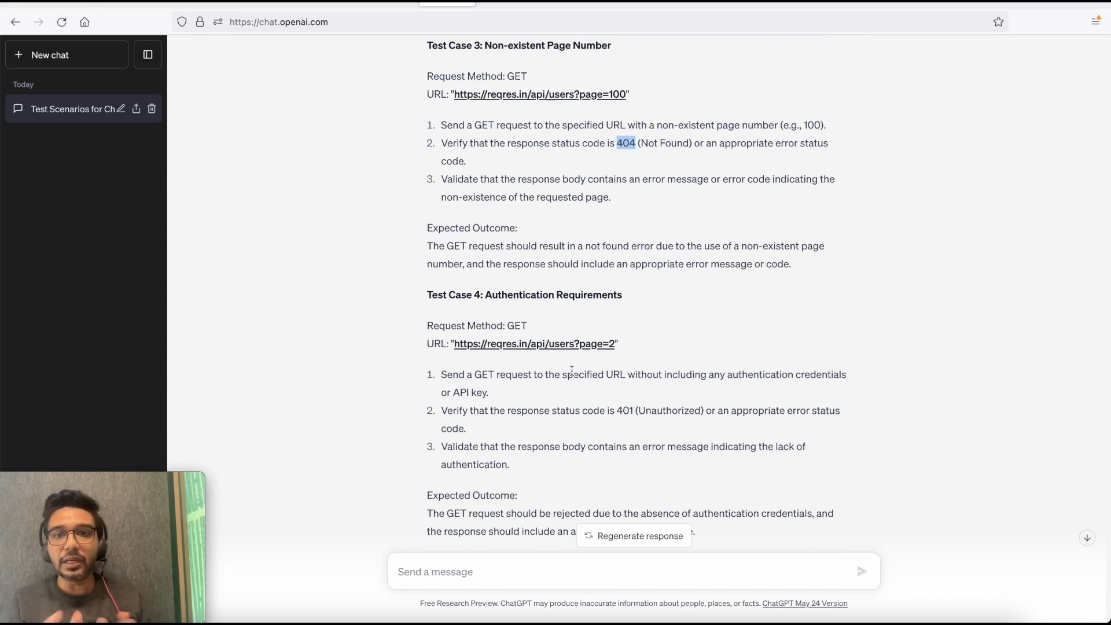
scroll(572, 370, "up", 4)
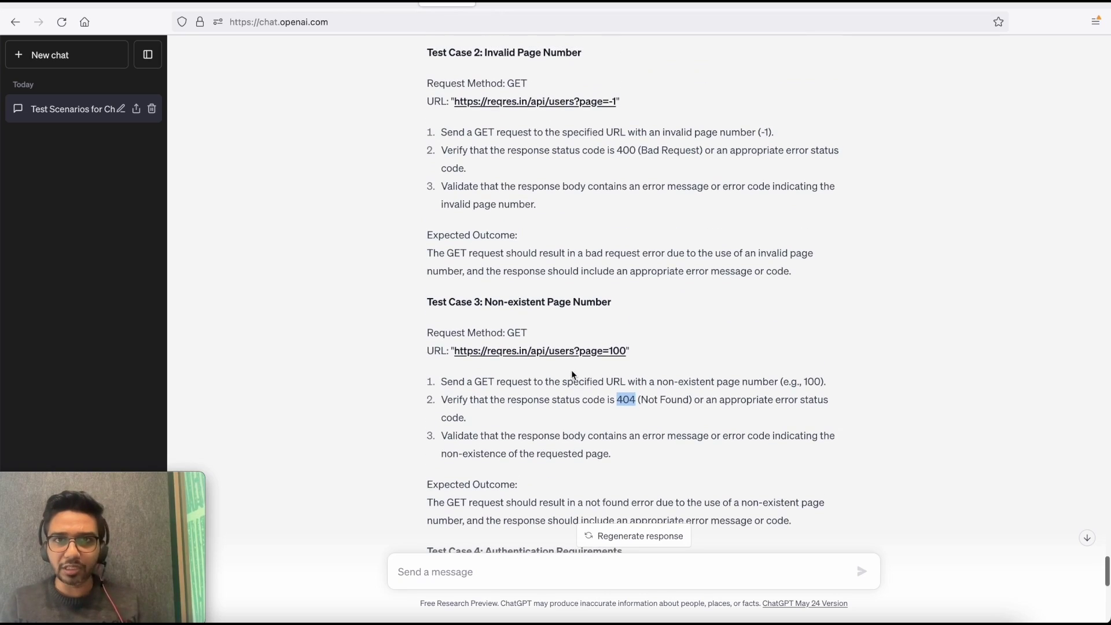
scroll(572, 375, "down", 10)
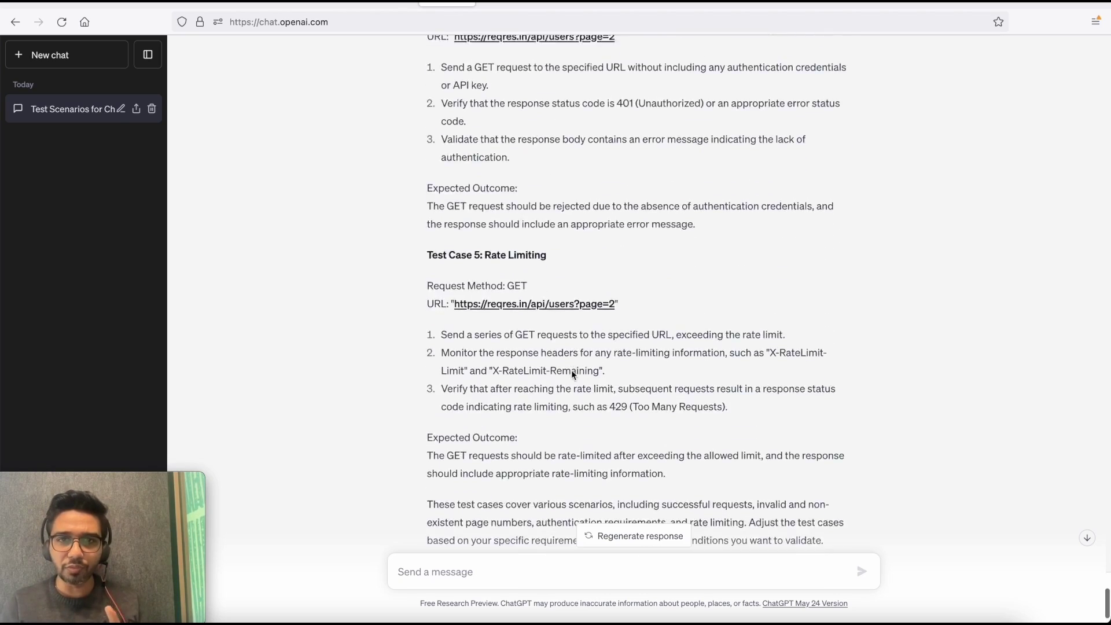
scroll(571, 374, "up", 9)
scroll(572, 375, "up", 4)
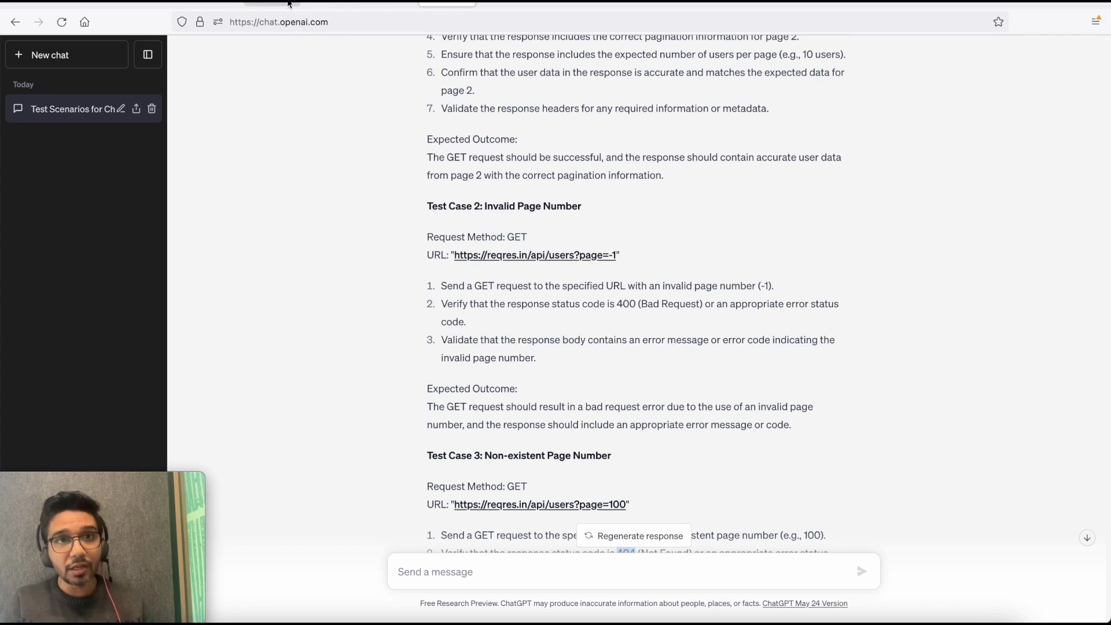
left_click(275, 2)
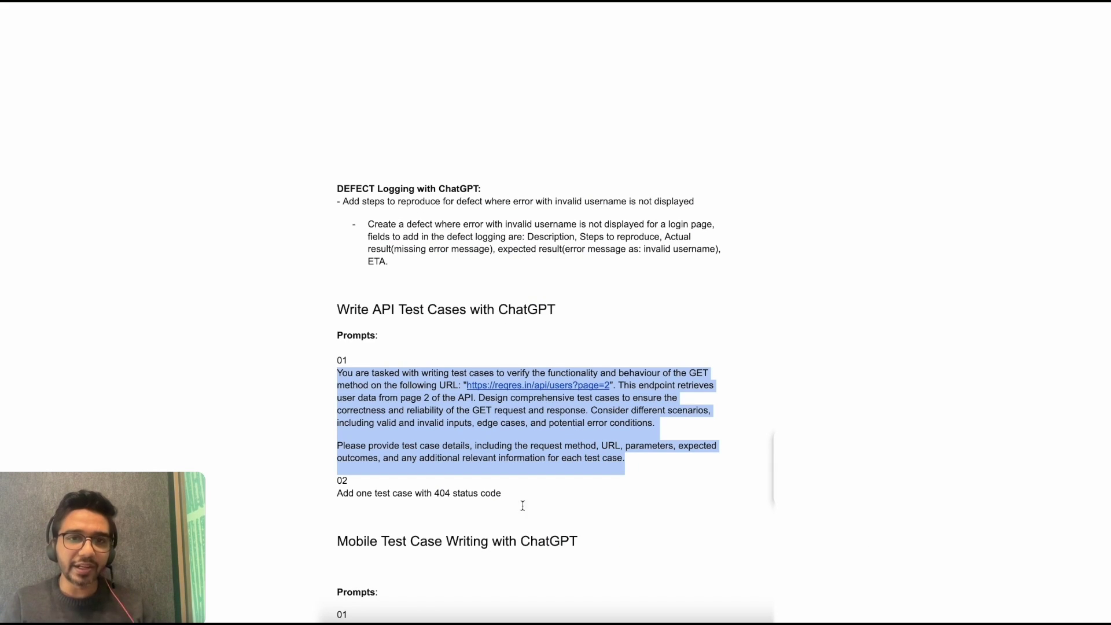
Change 404 to 405 in prompt 02, select that line, and switch back to ChatGPT
left_click(502, 494)
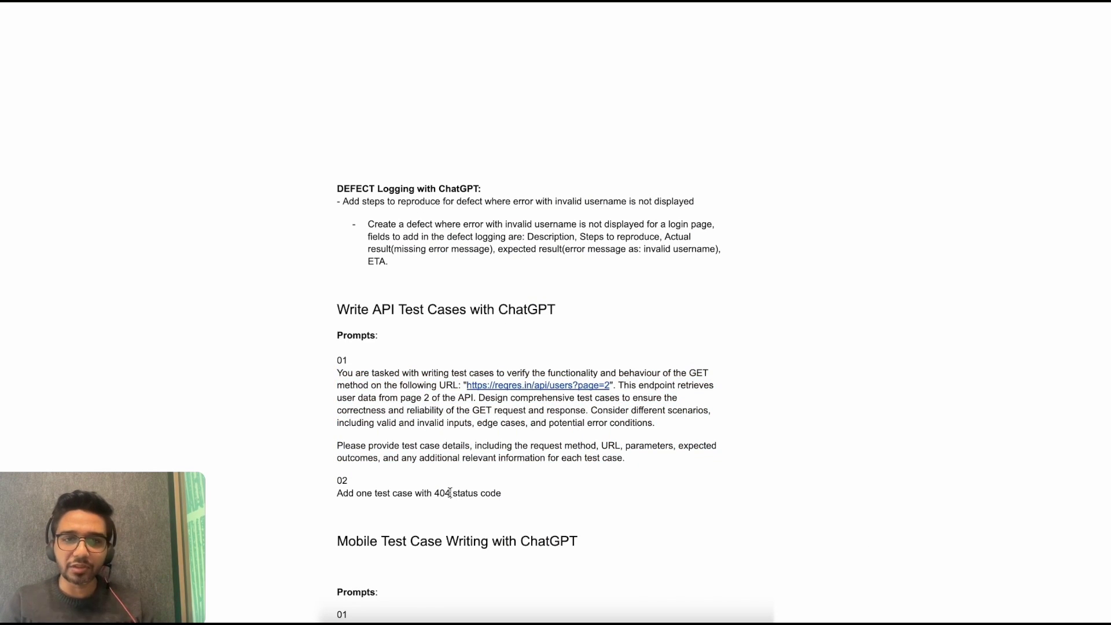
left_click(450, 493)
key("BackSpace")
type("5")
left_click_drag(501, 495, 336, 496)
key("super+c")
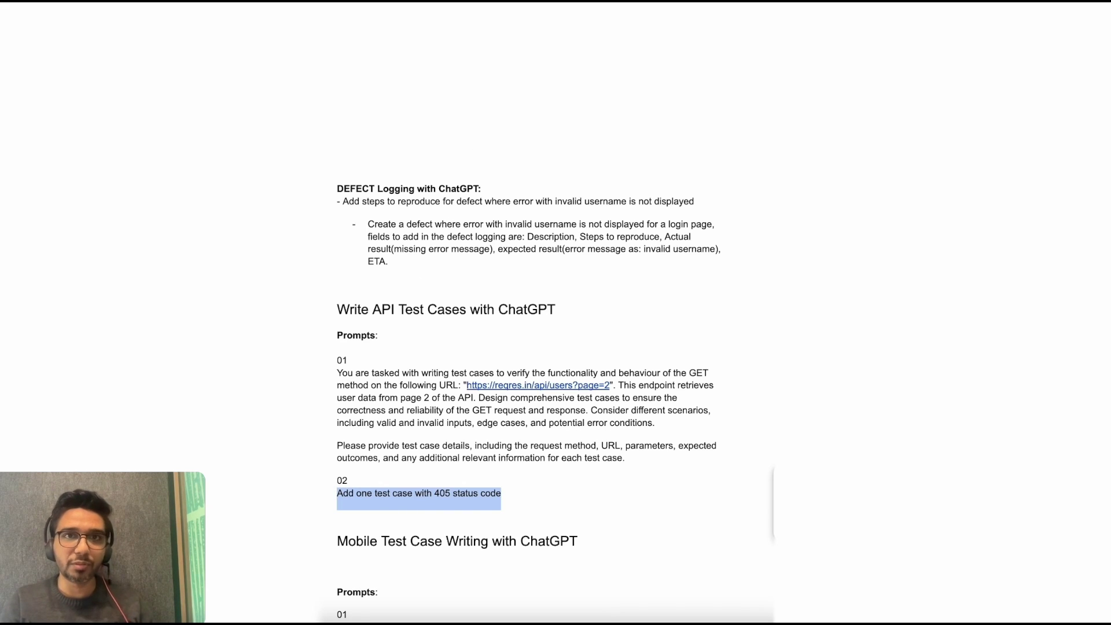
key("super+Tab")
scroll(624, 388, "down", 10)
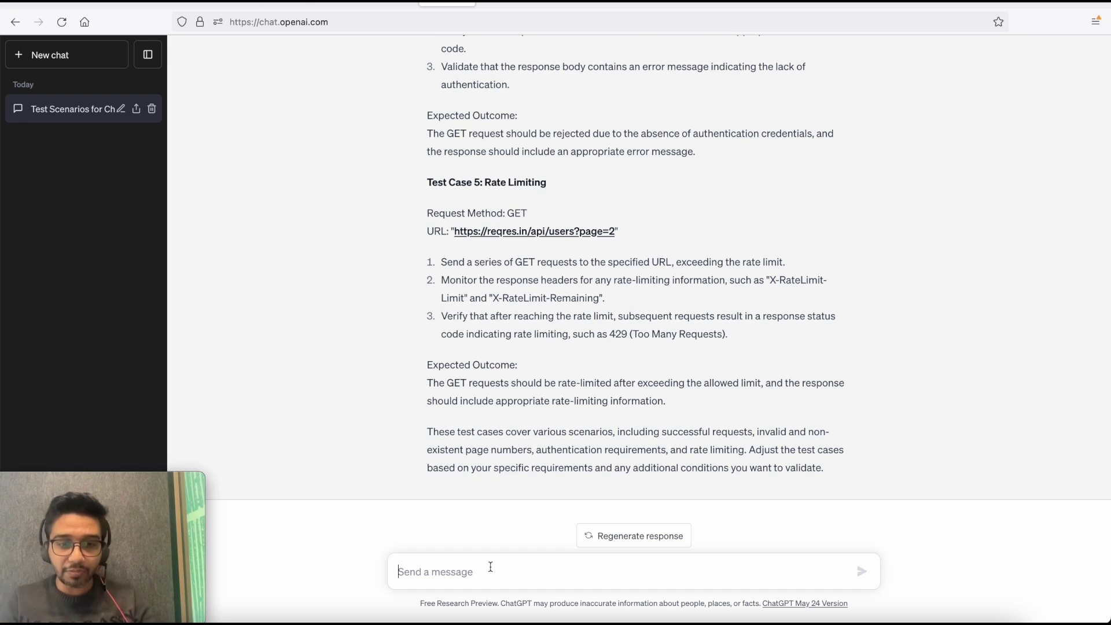
Paste the 405 test-case prompt into ChatGPT's message box and append 'and use tabular form'
key("super+v")
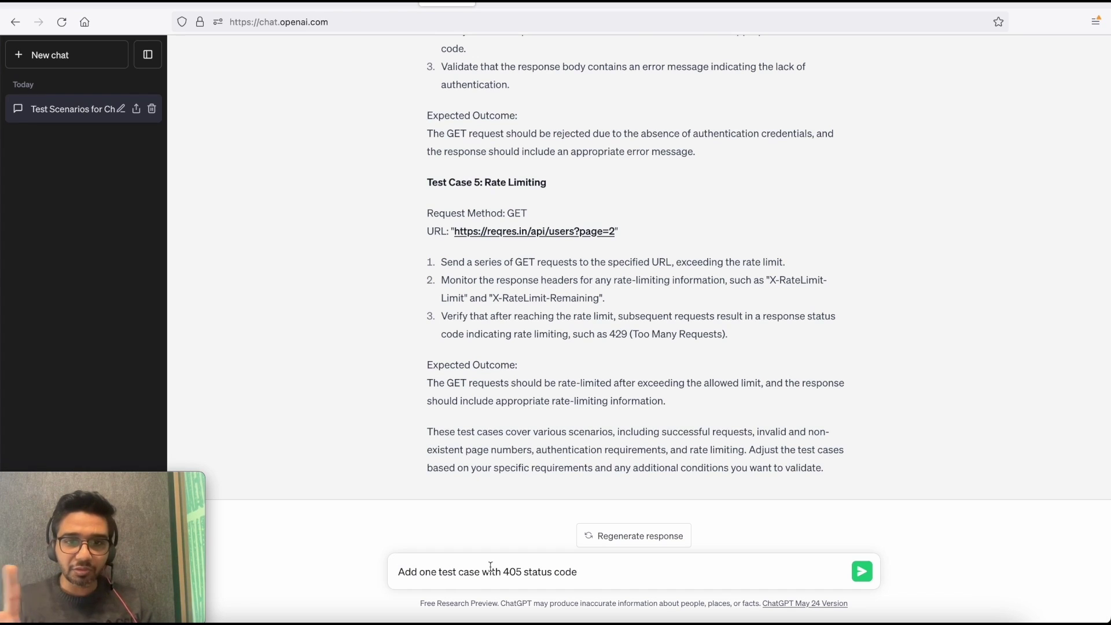
type("and")
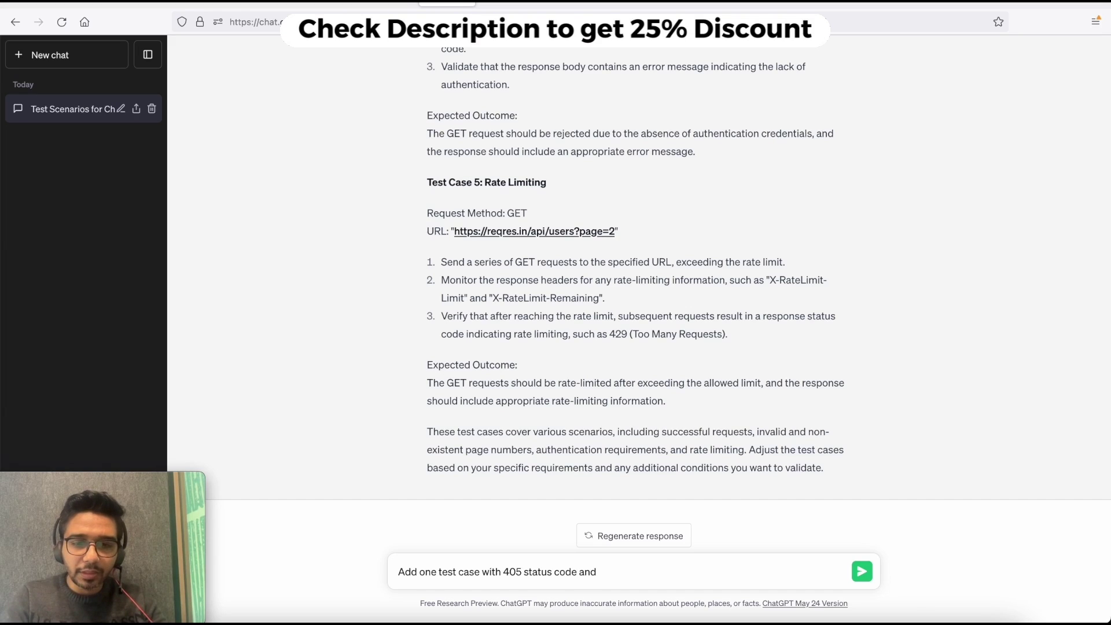
type(" use tabular format")
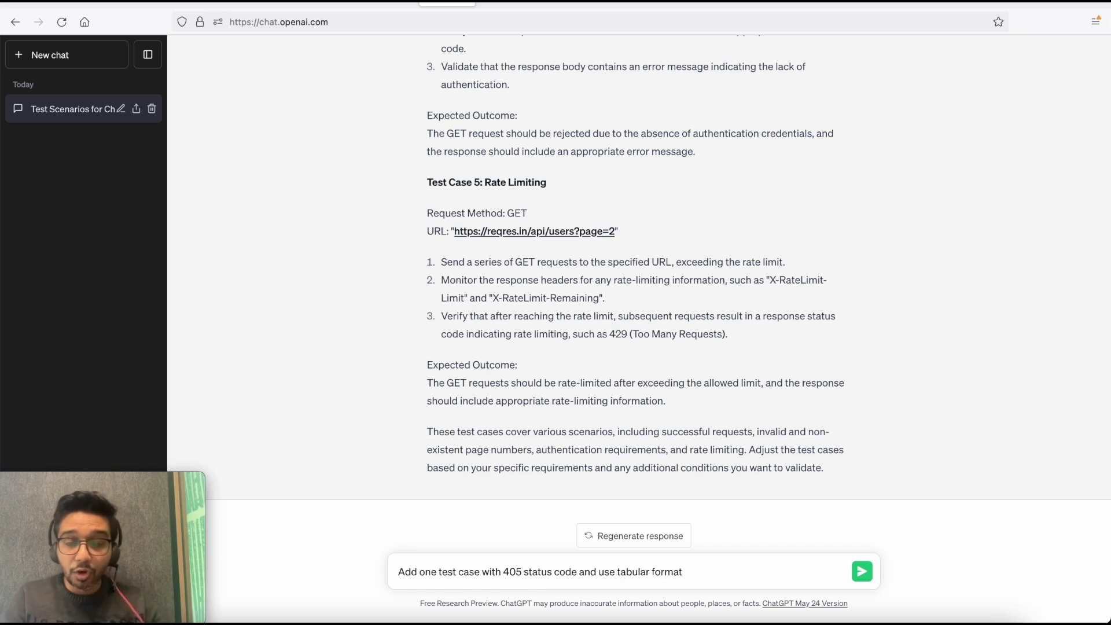
Send the tabular 405 request and review Test Case 6 (TC_006) expecting 405 Method Not Allowed
key("Return")
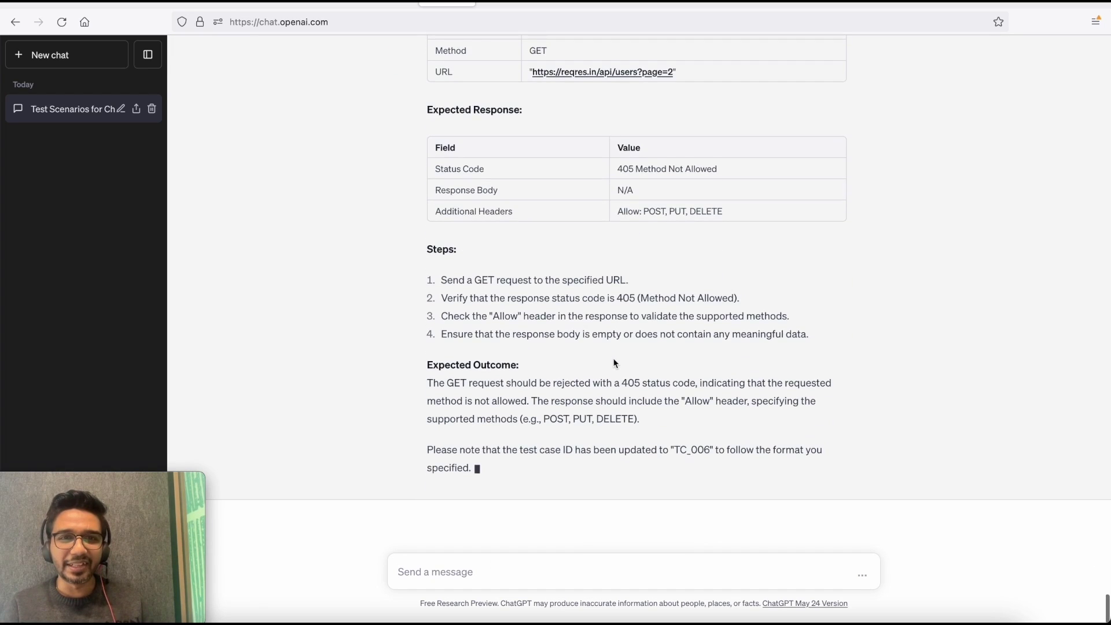
scroll(614, 363, "up", 7)
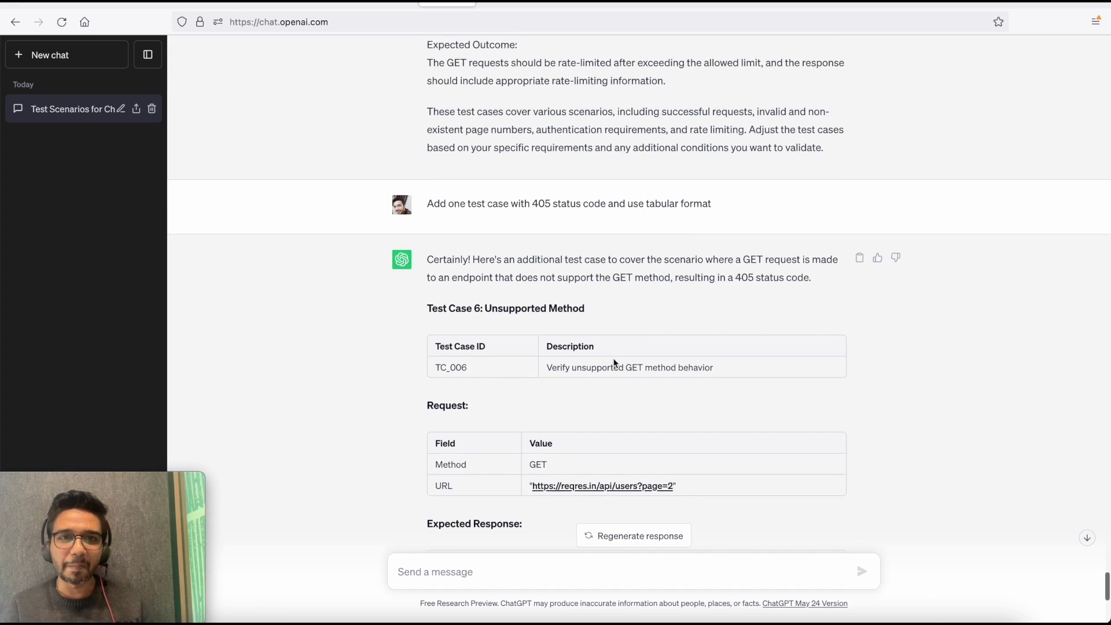
scroll(614, 363, "down", 2)
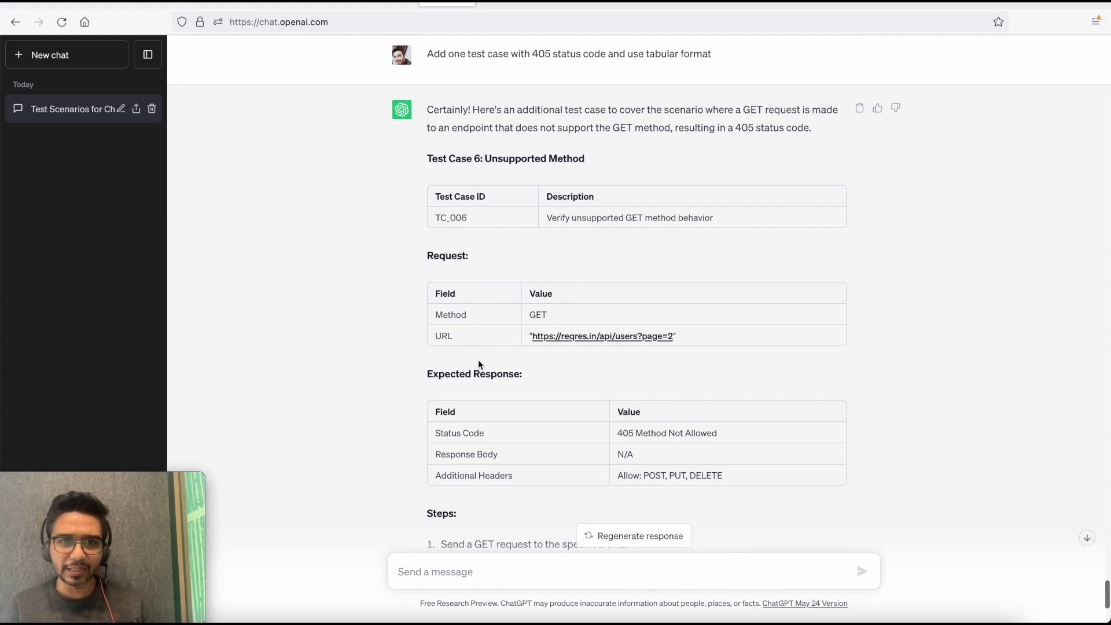
scroll(479, 365, "down", 2)
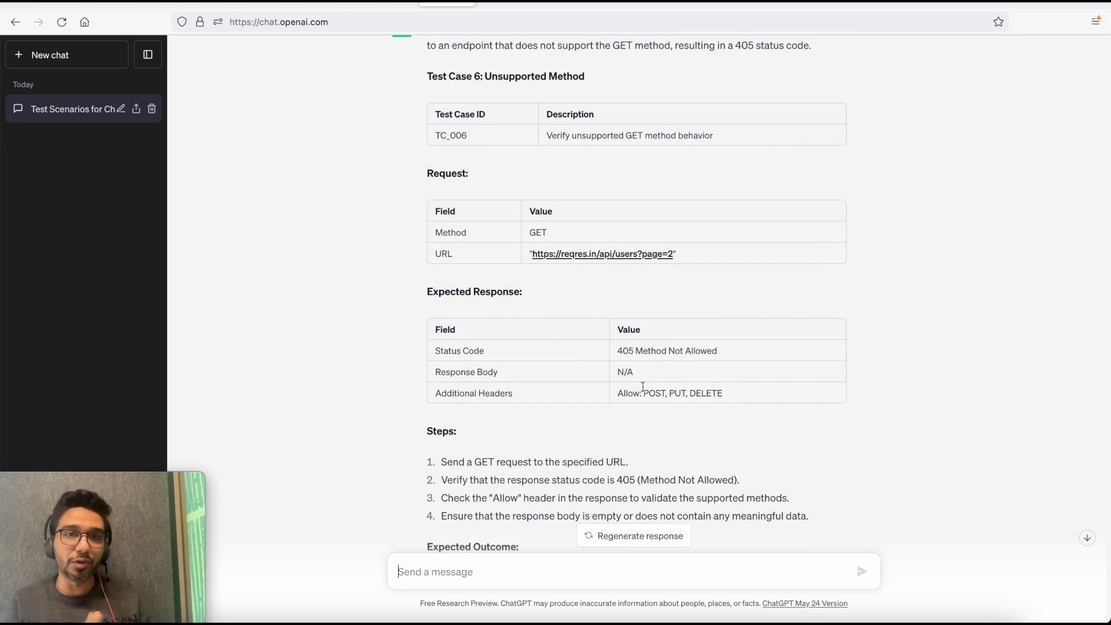
scroll(643, 386, "down", 1)
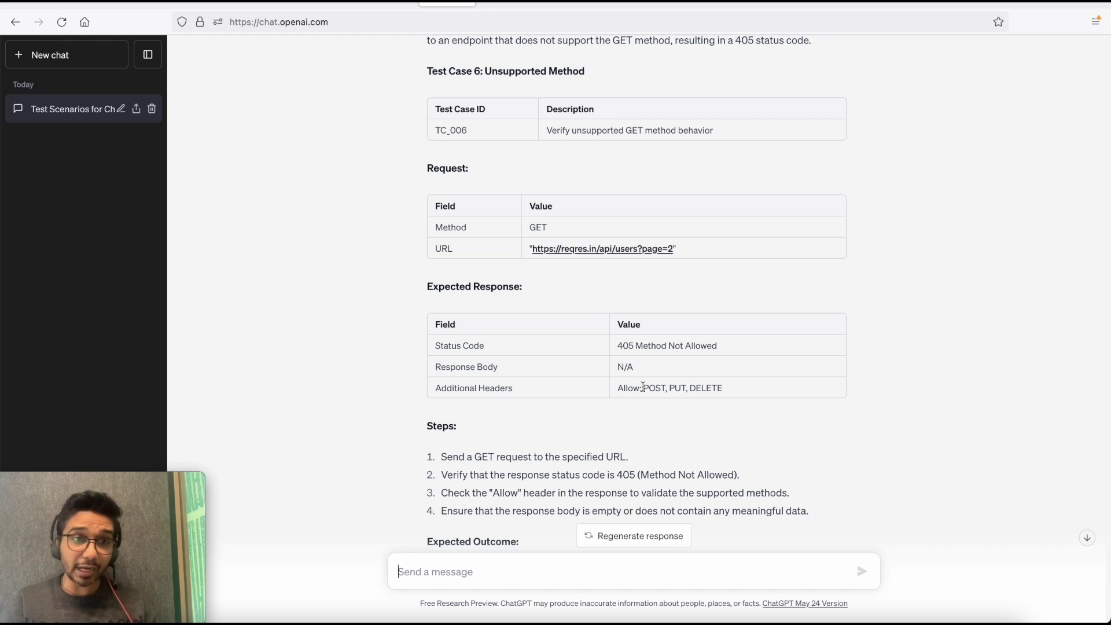
scroll(608, 434, "down", 3)
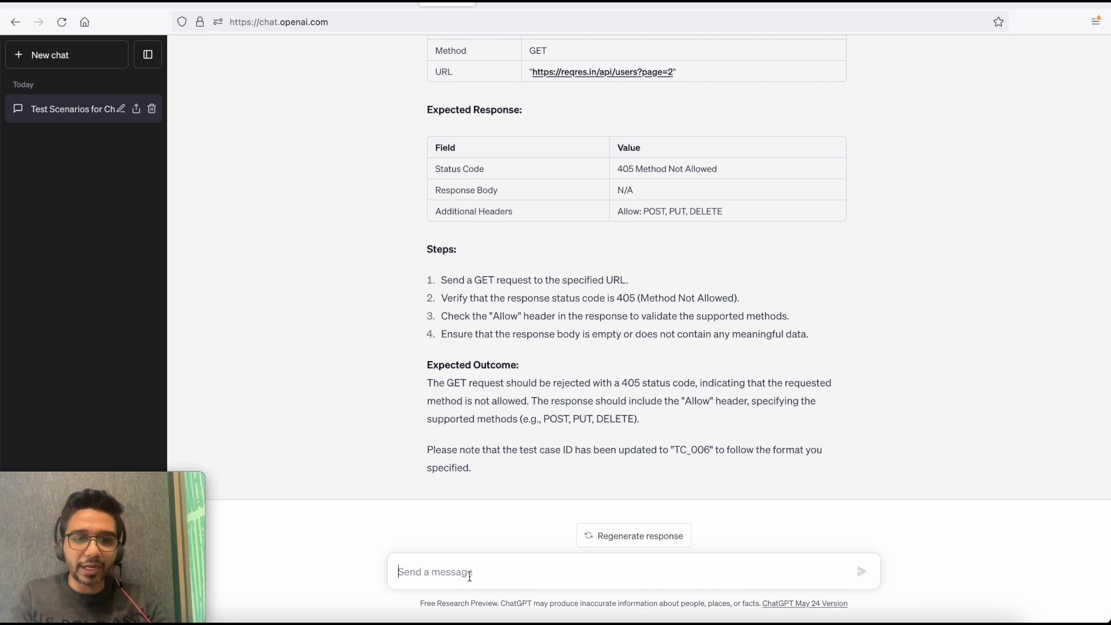
Draft the follow-up '405 should be for PUT', correcting the 'shoudl' typo
type("405 s")
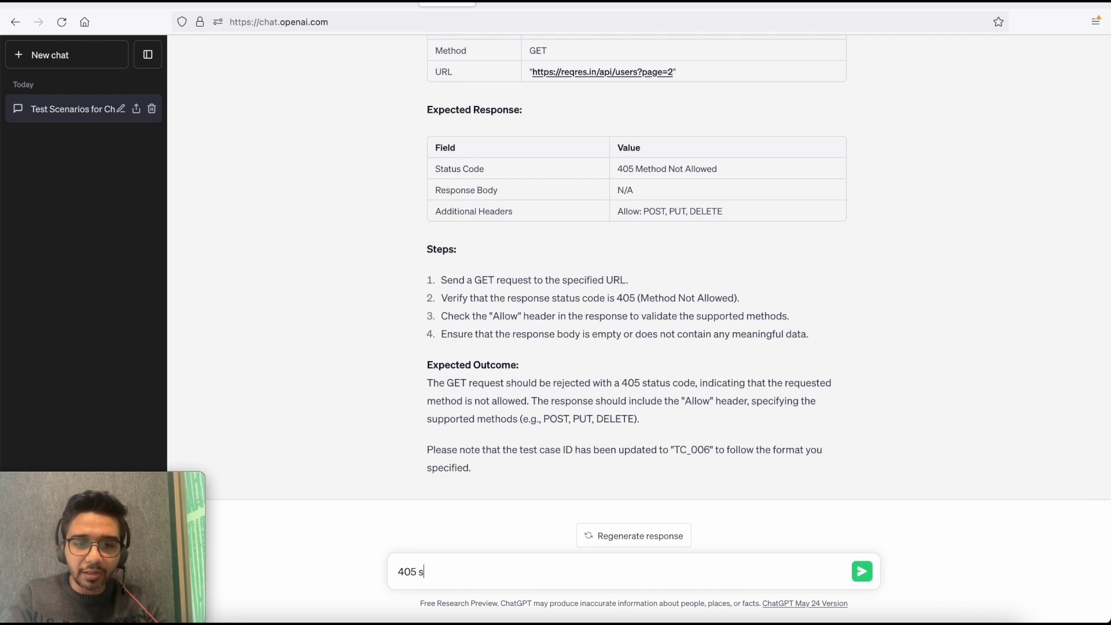
type("houdl be for PUT")
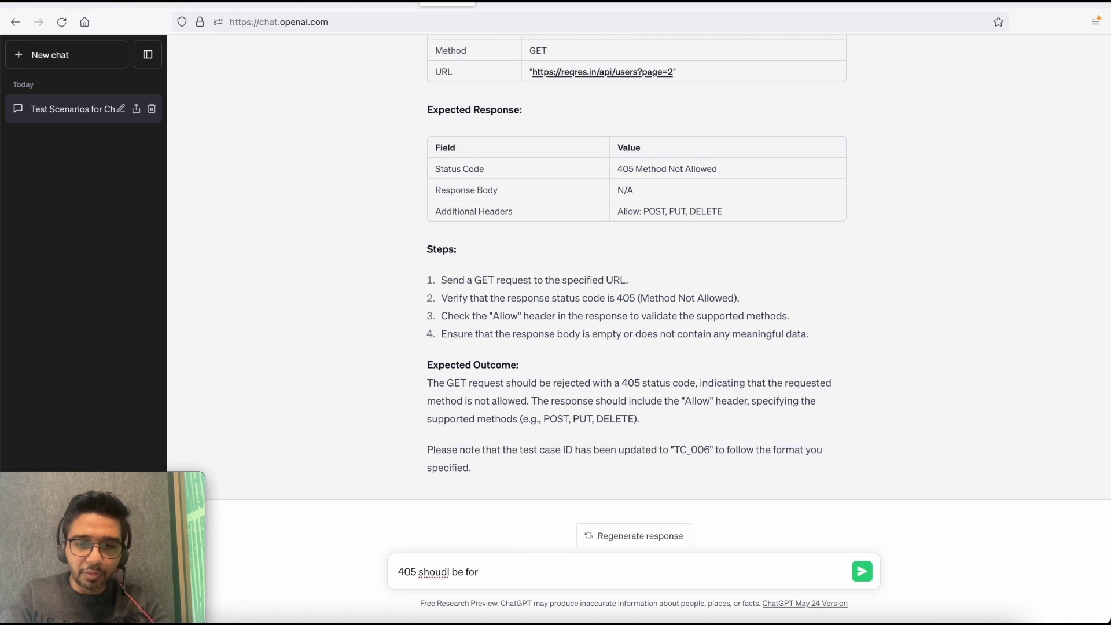
left_click(449, 573)
key("BackSpace")
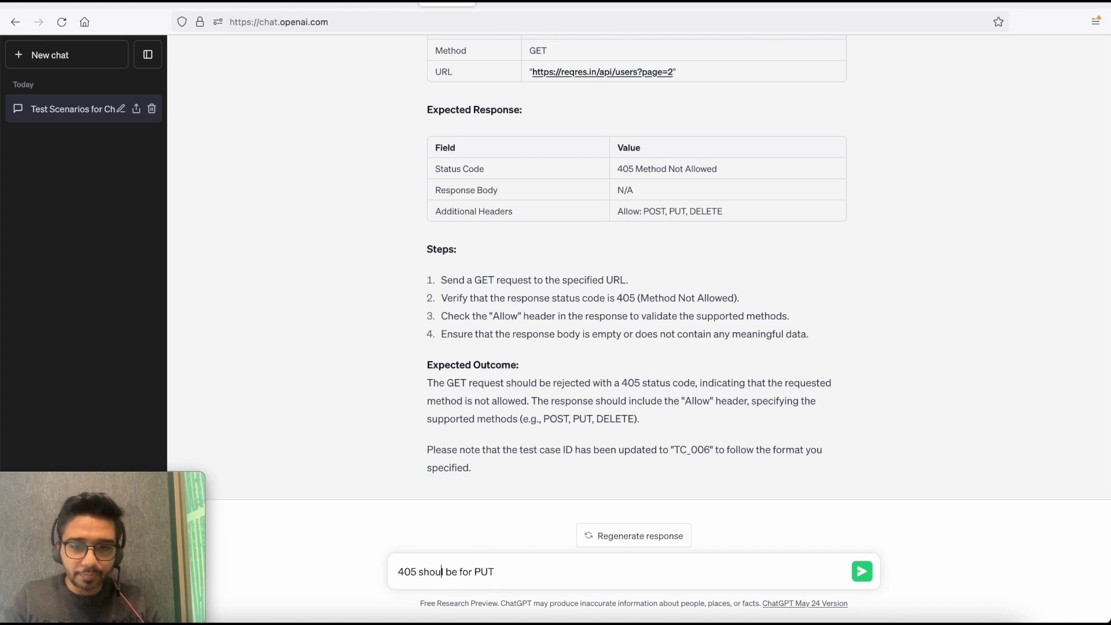
key("BackSpace")
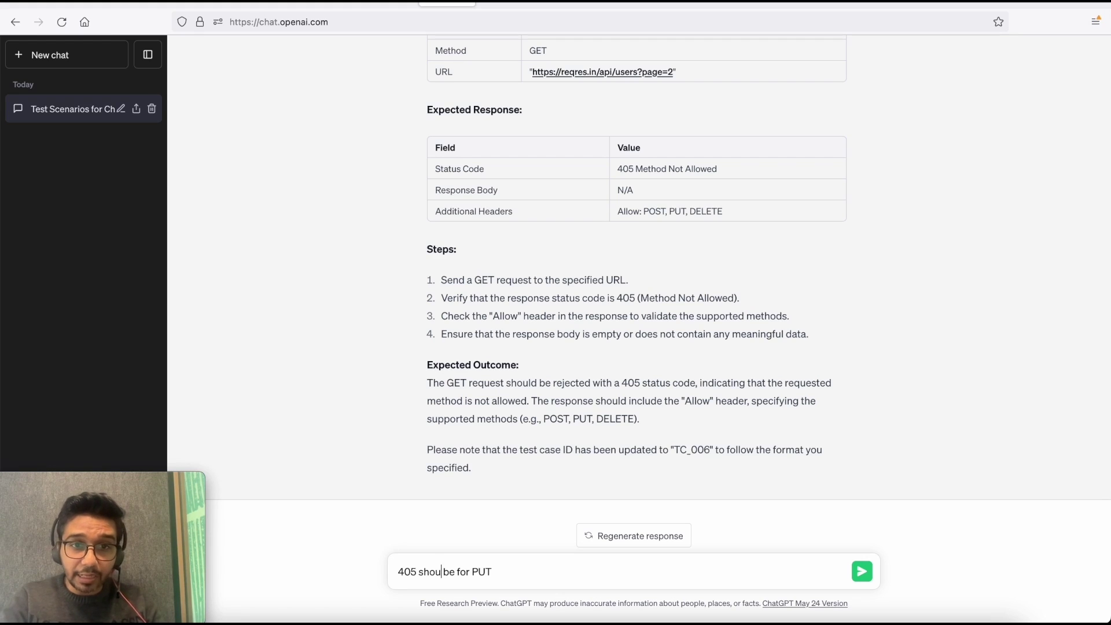
type("ld")
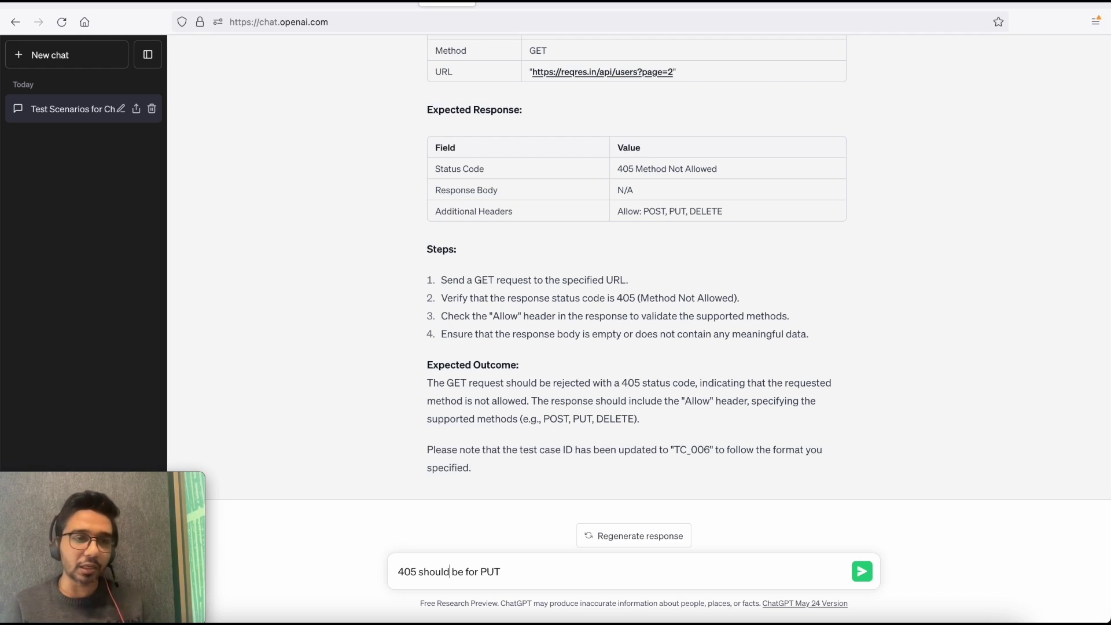
Check the GET method in the table, add 'not for get' plus combine-all-scenarios-into-one-table, and send
scroll(582, 344, "up", 5)
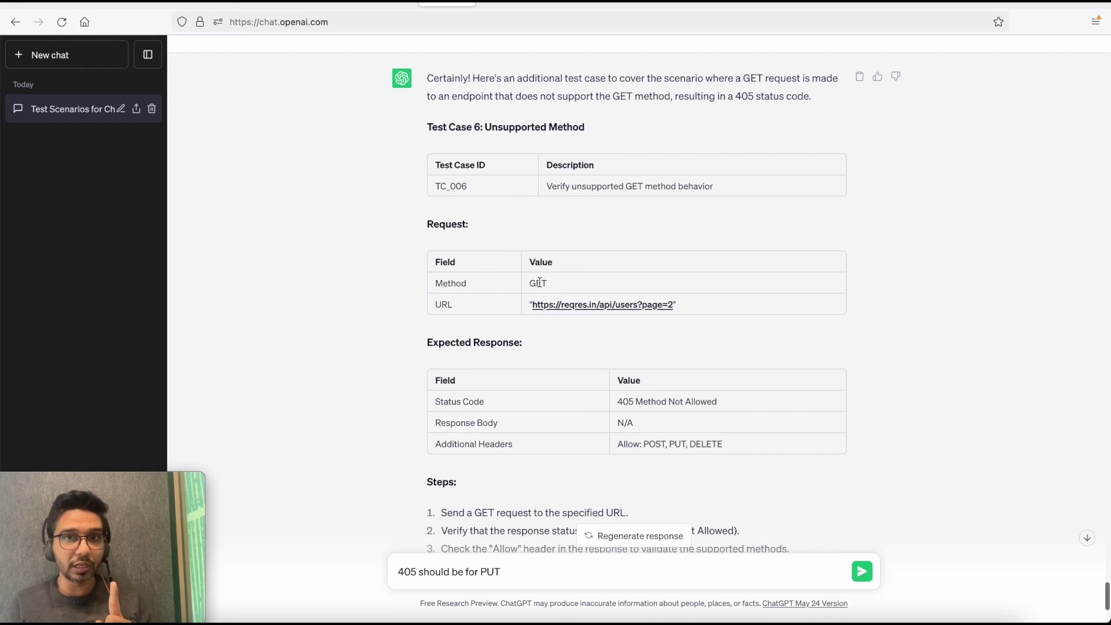
double_click(538, 283)
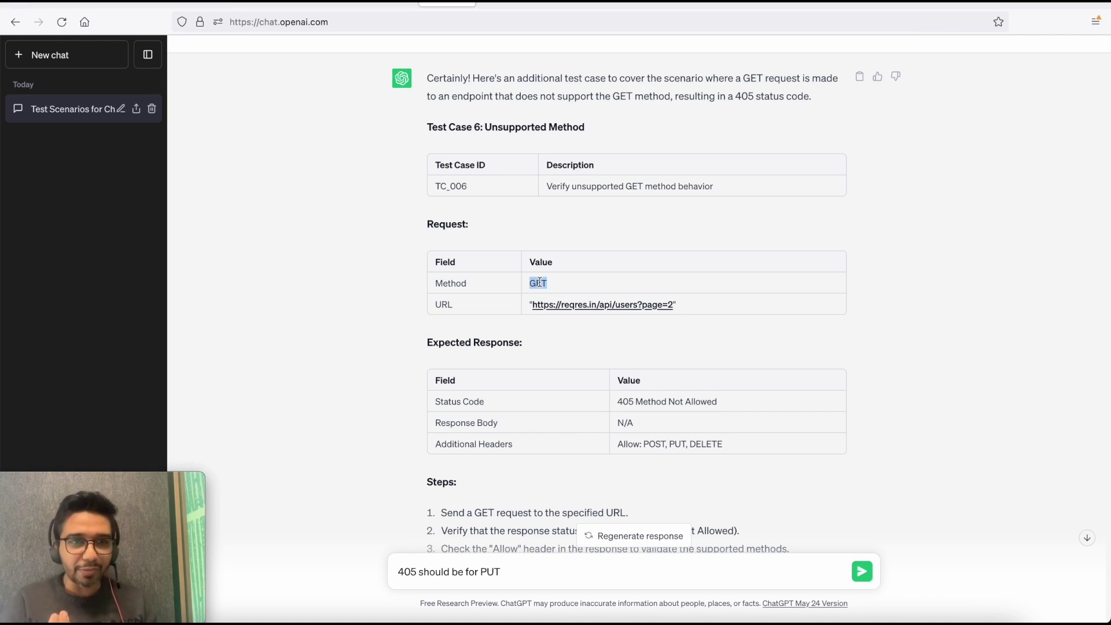
scroll(560, 446, "down", 4)
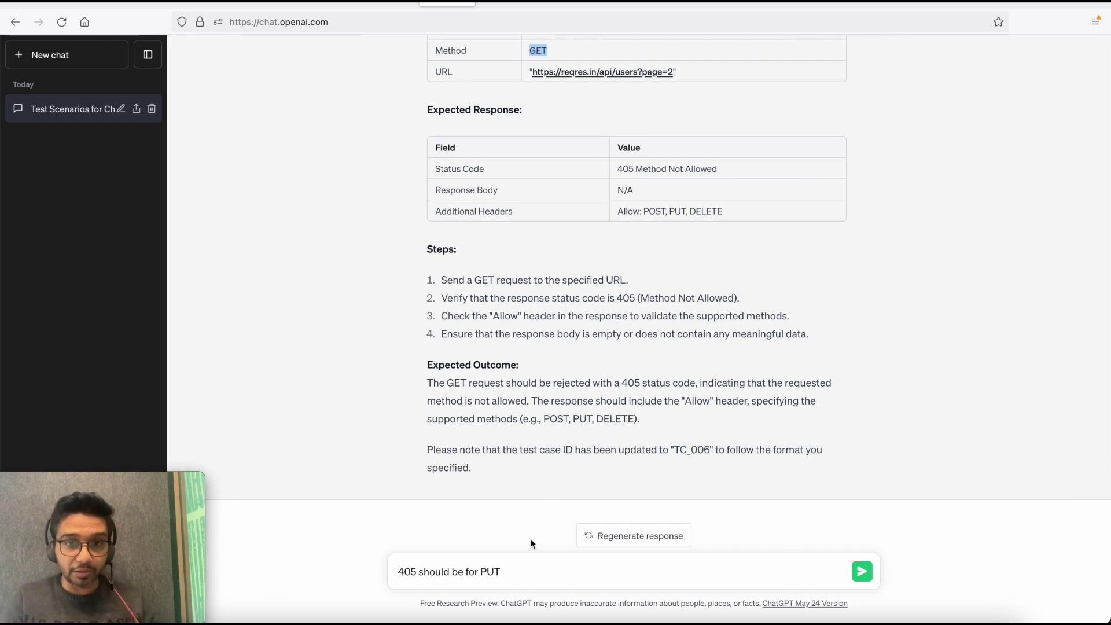
left_click(526, 575)
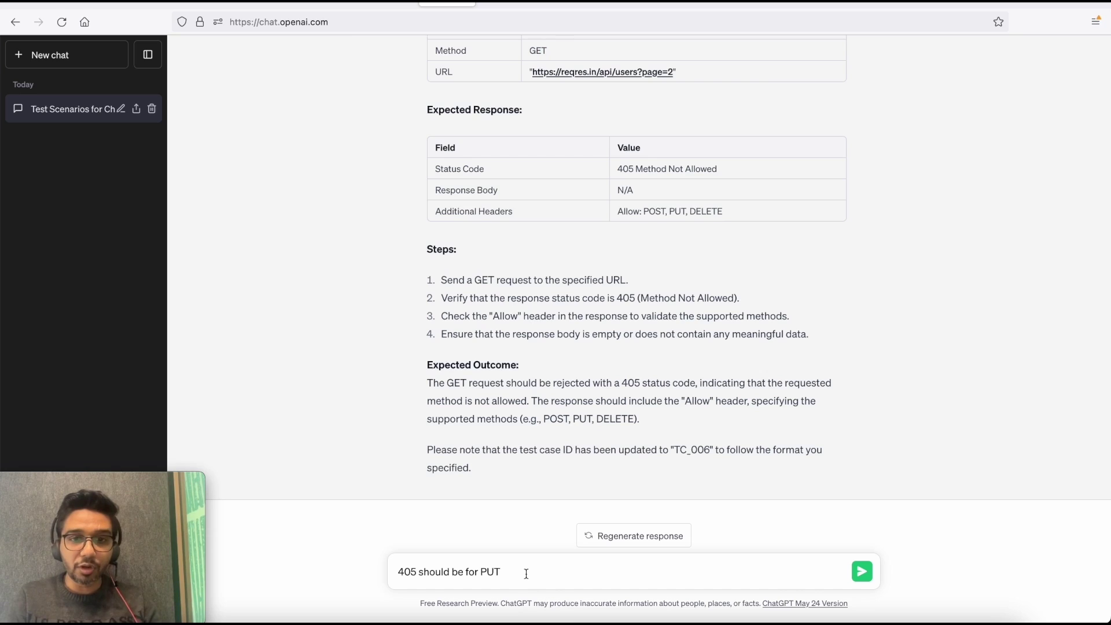
type("no")
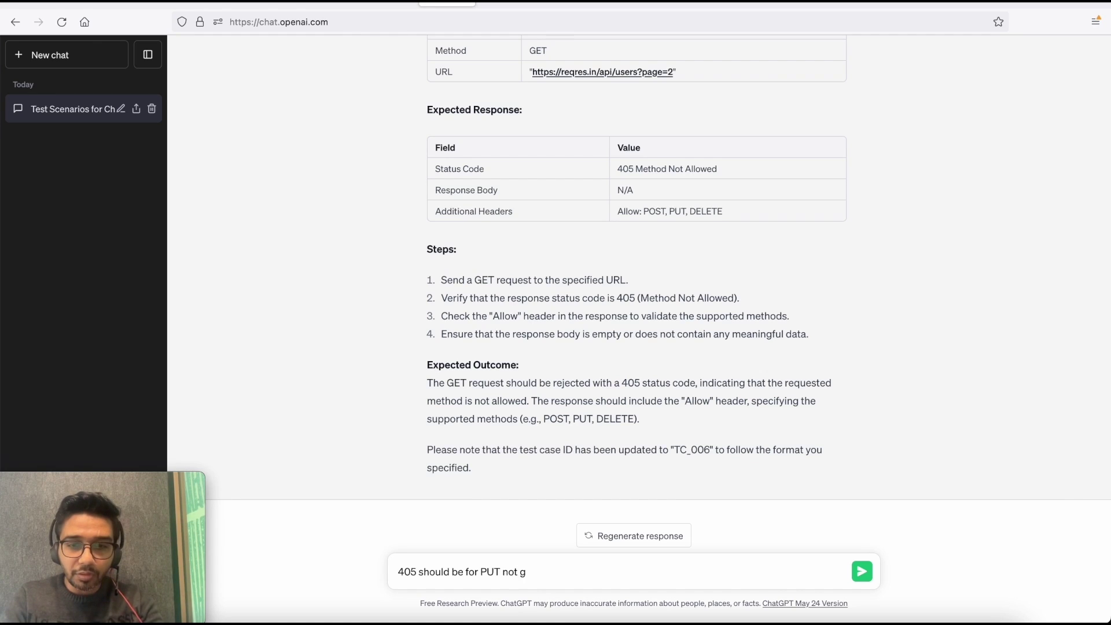
type("t for get")
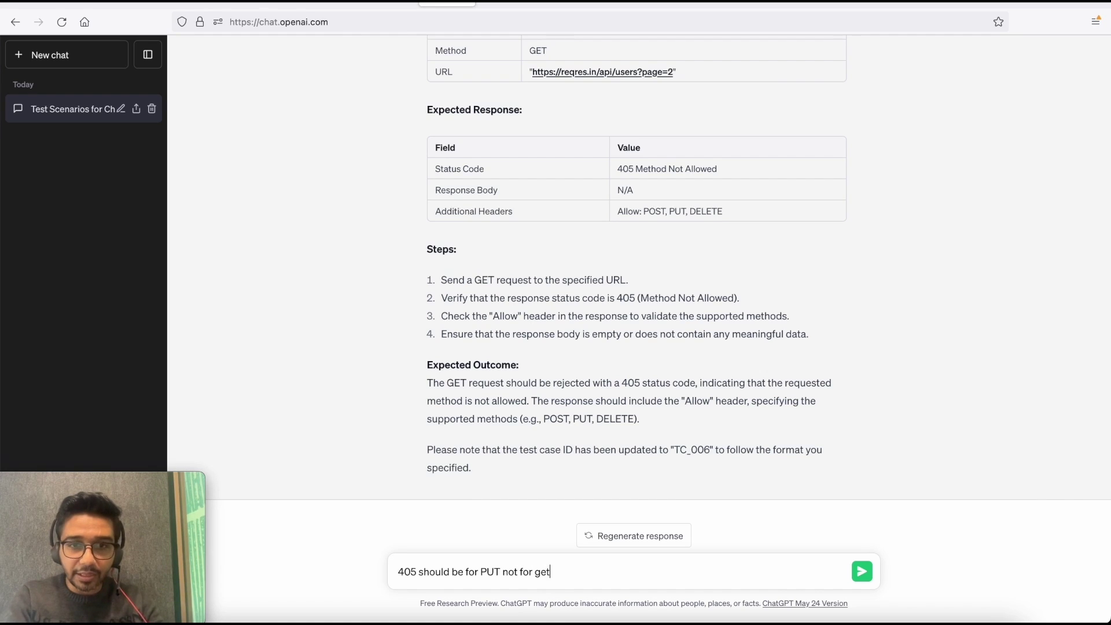
type(", and do ")
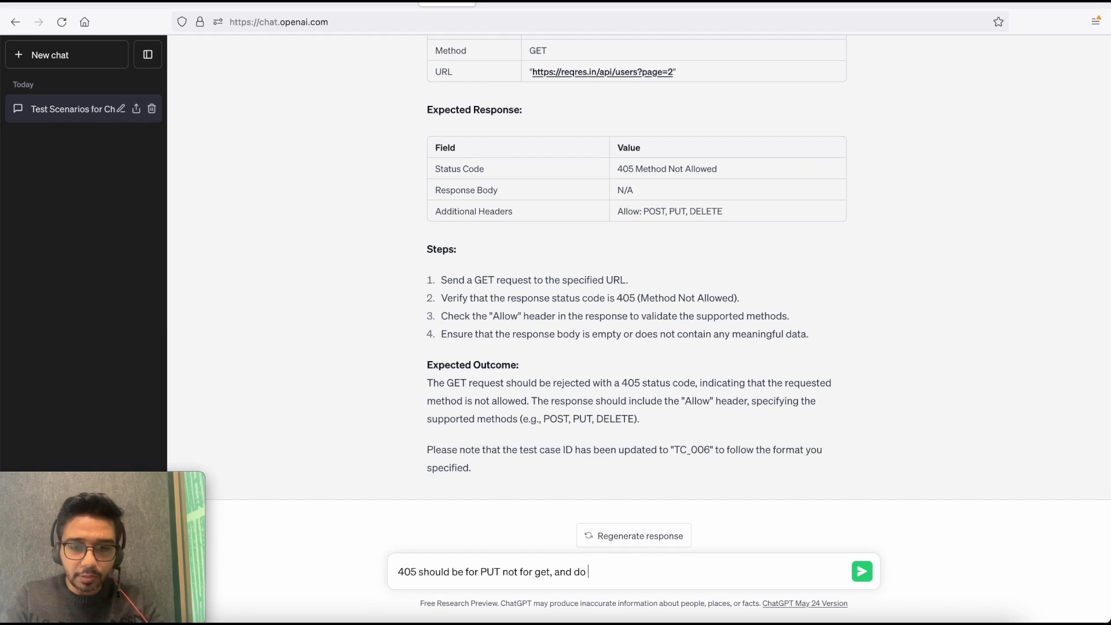
type("acombine all")
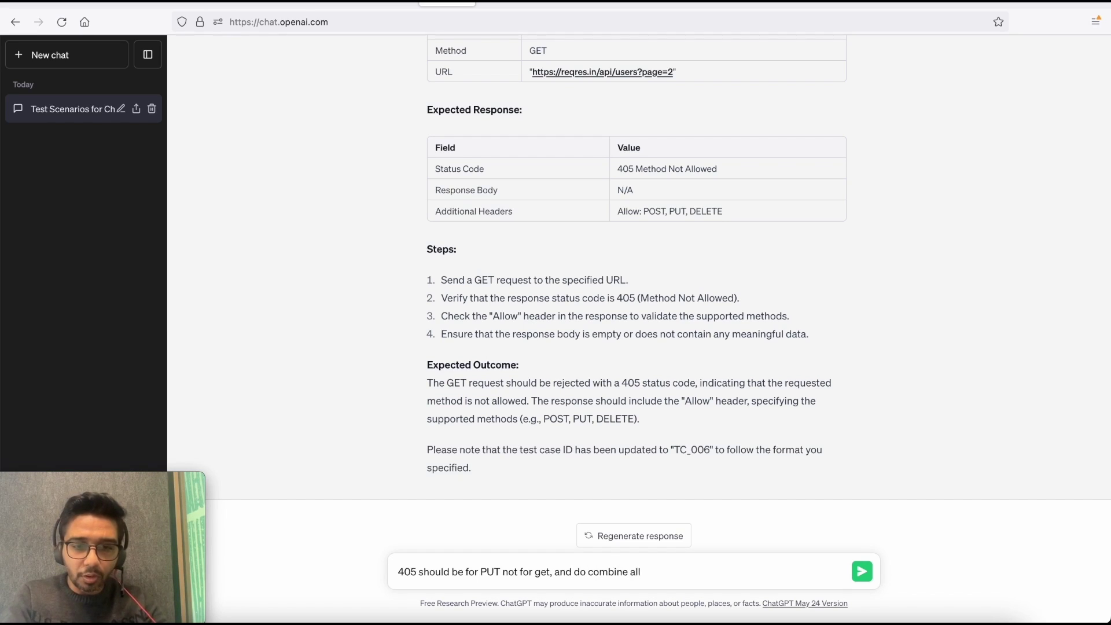
type(" the scenarios ")
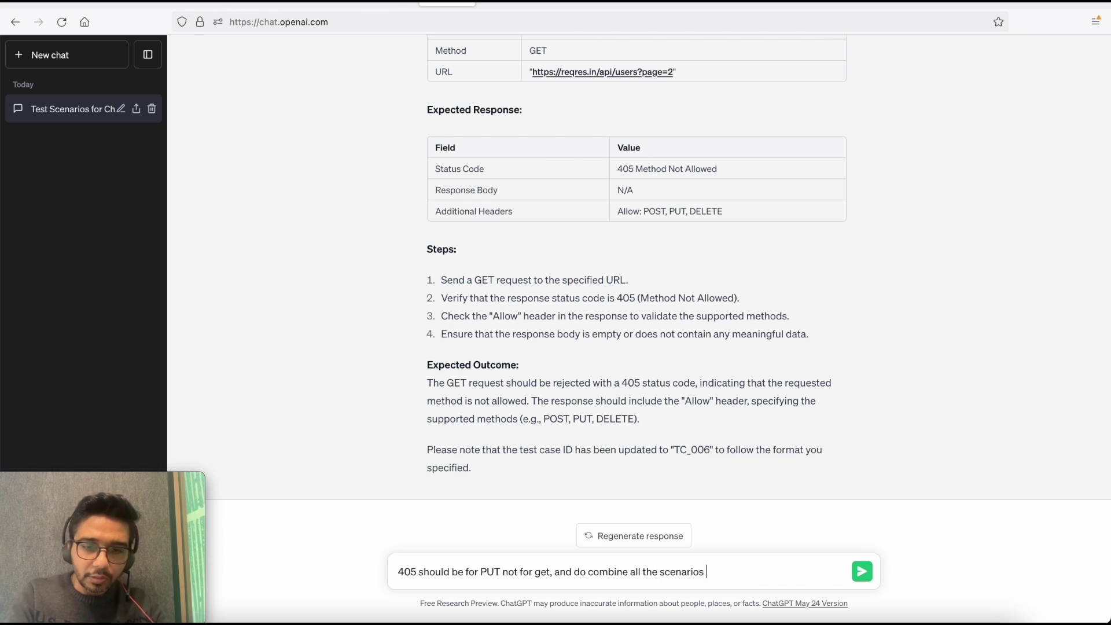
type("into one table")
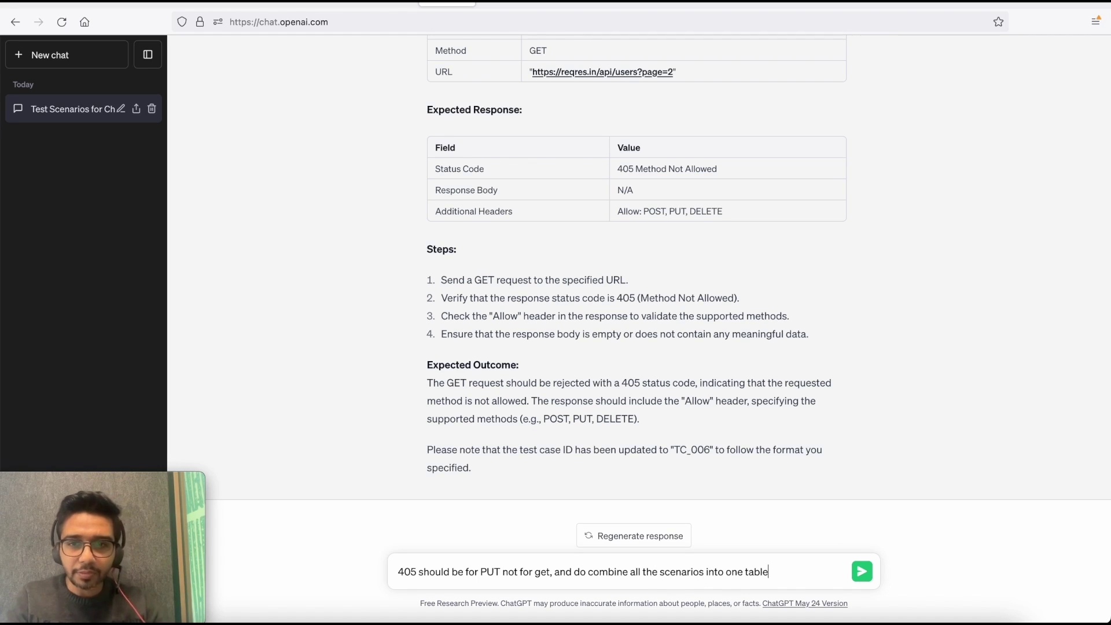
key("Return")
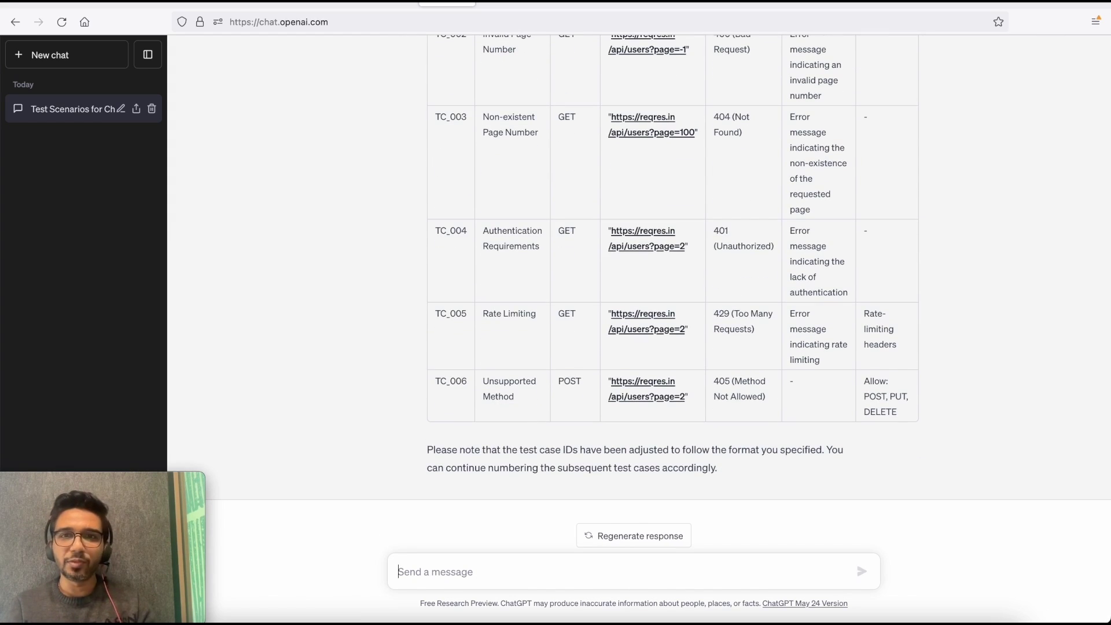
Compare POST in the TC_006 row with PUT in the earlier message, then select the whole correction message
scroll(609, 359, "up", 2)
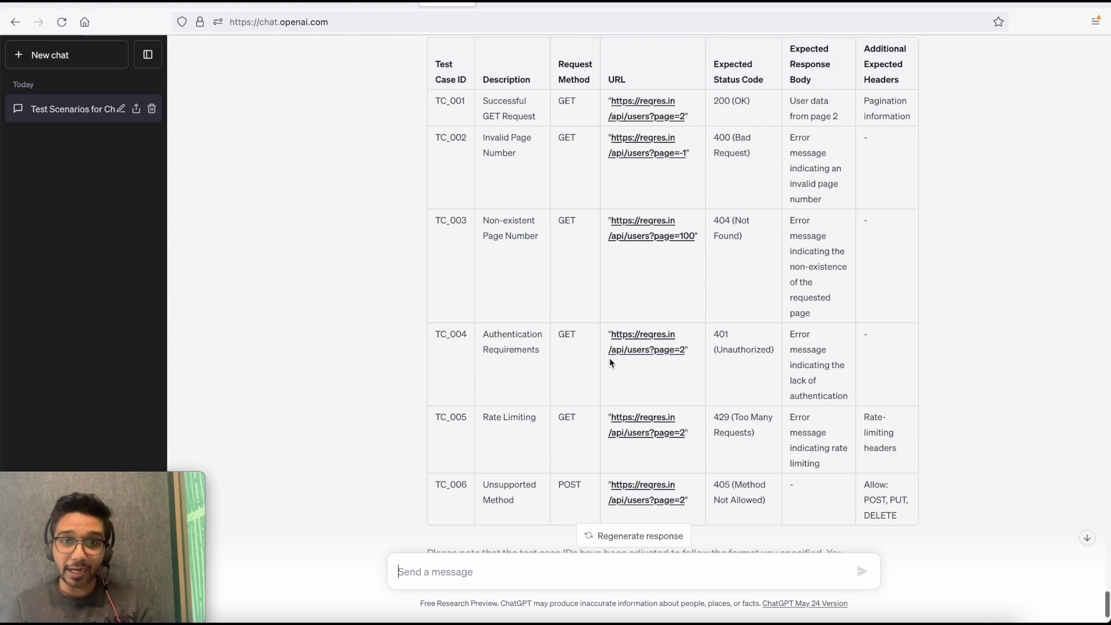
scroll(610, 361, "up", 3)
scroll(610, 363, "down", 5)
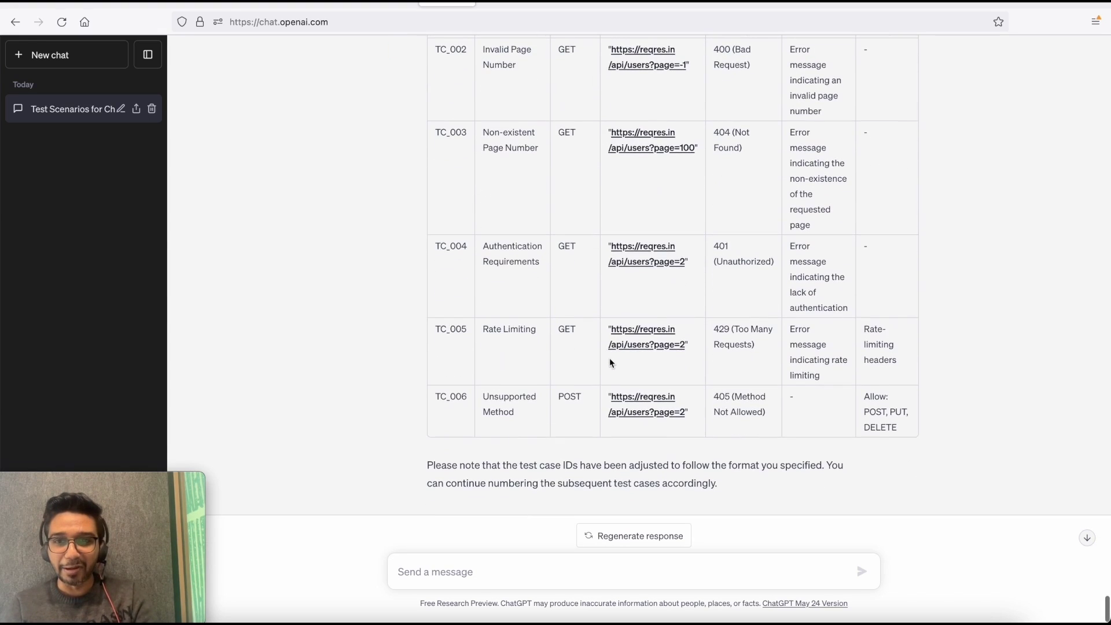
double_click(570, 404)
scroll(571, 399, "up", 12)
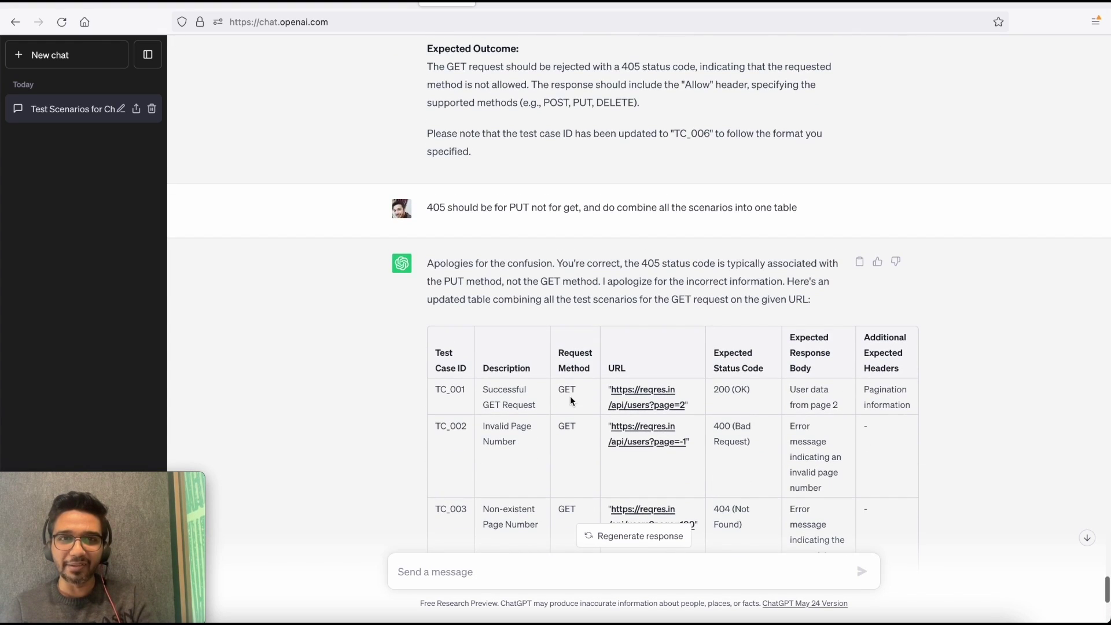
double_click(520, 209)
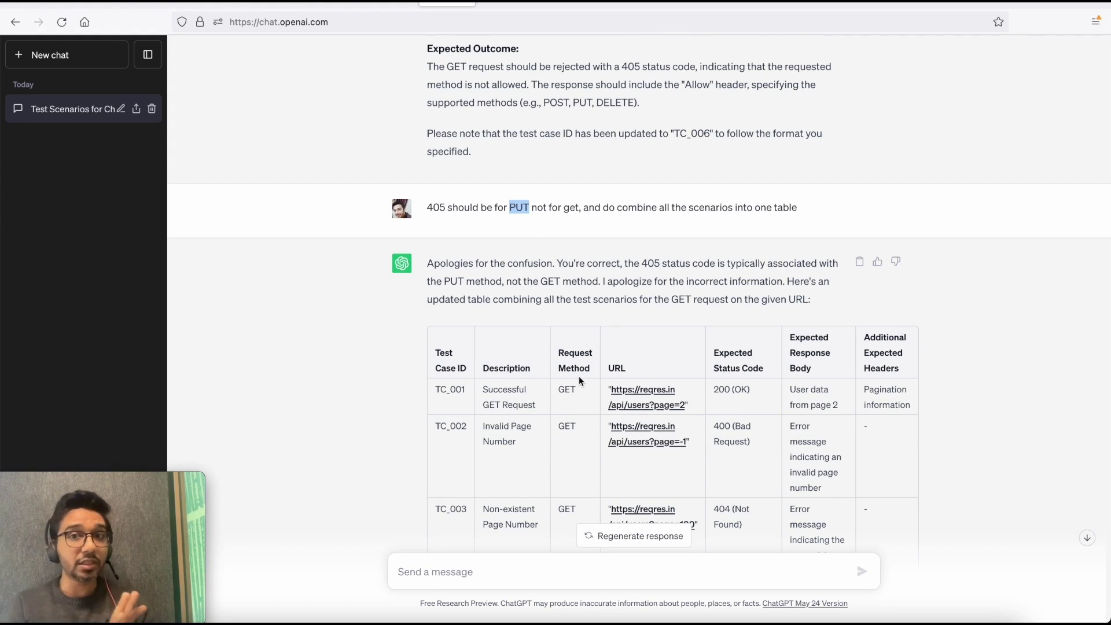
scroll(579, 376, "down", 7)
scroll(579, 376, "up", 8)
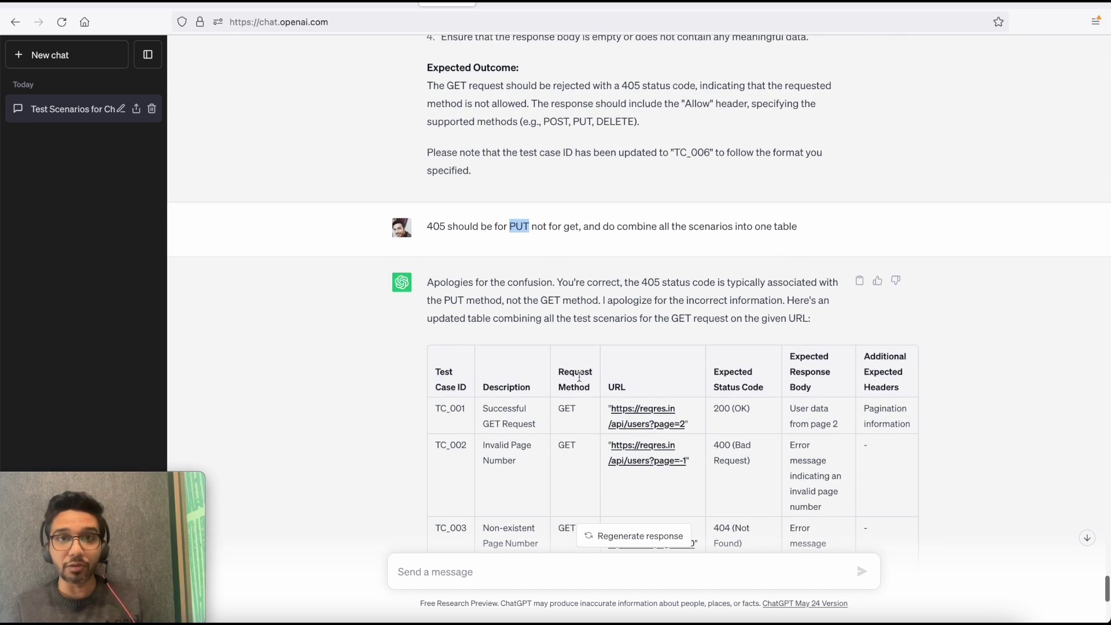
left_click_drag(803, 228, 429, 224)
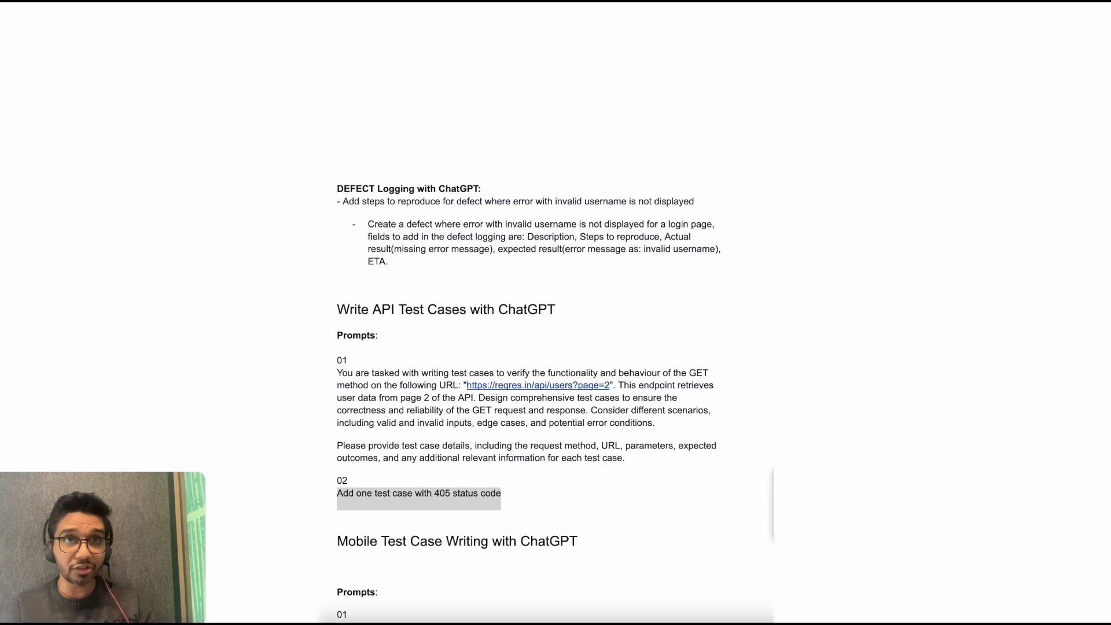
Paste the 405-for-PUT combined-table prompt over 'Add one test case with 405 status code' under prompt 02
type("405 should be for PUT not for get, and do combine all the scenarios into one table")
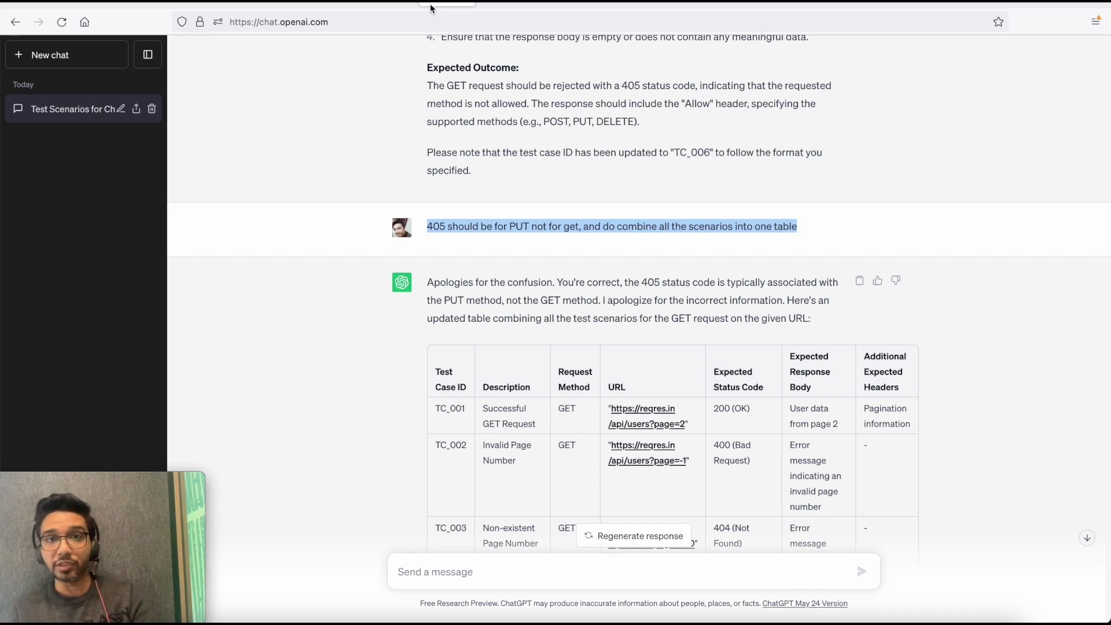
scroll(587, 230, "down", 3)
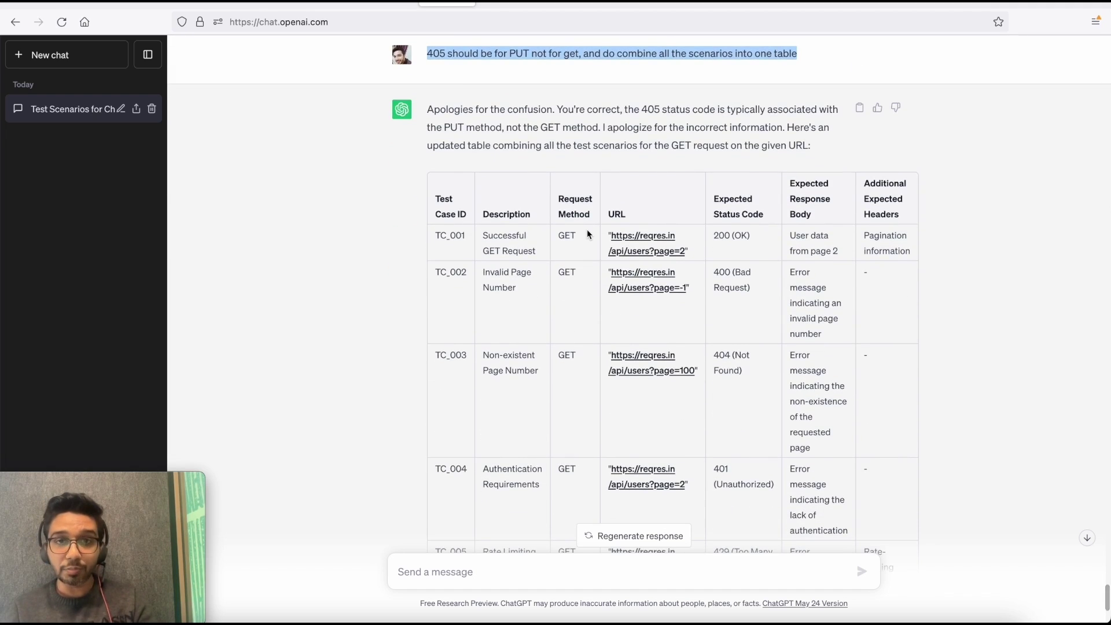
scroll(587, 231, "down", 4)
scroll(587, 231, "up", 3)
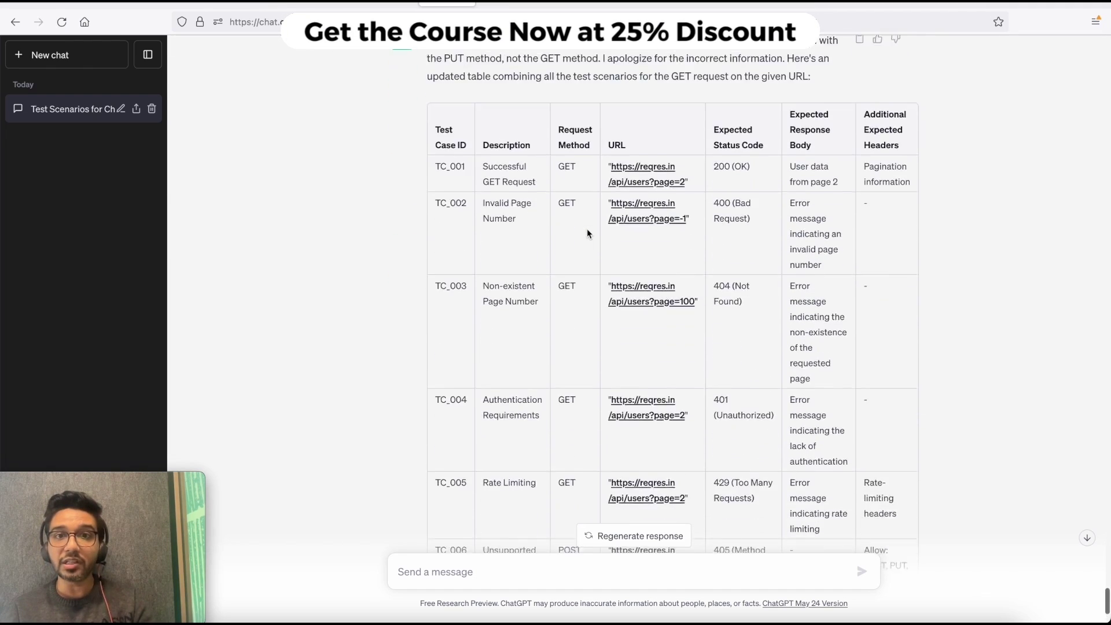
scroll(587, 232, "up", 2)
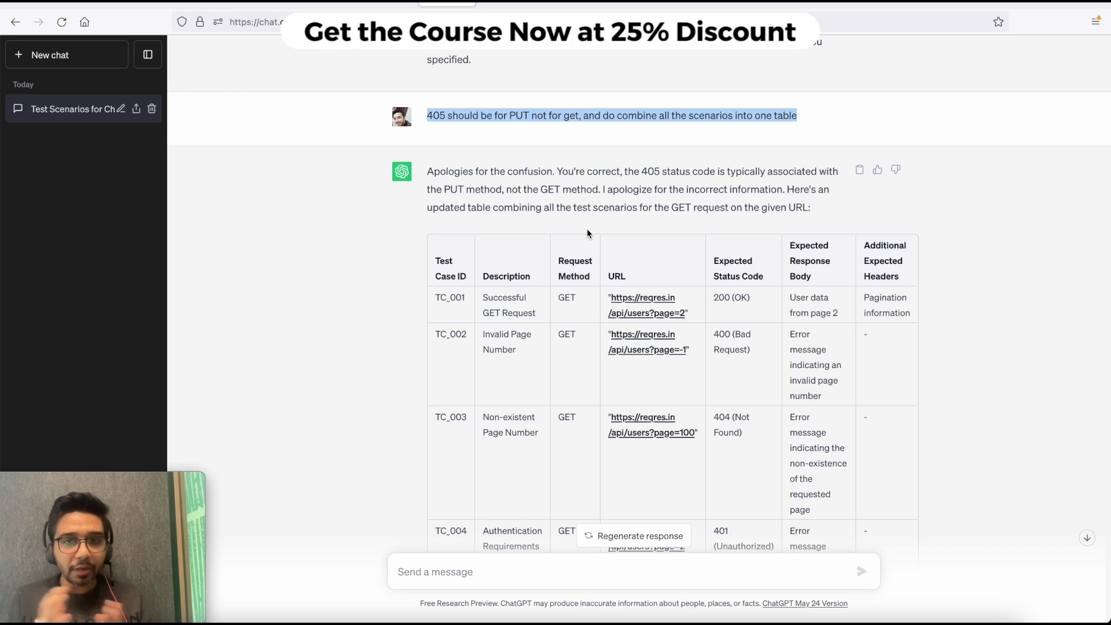
scroll(587, 232, "down", 4)
scroll(587, 232, "up", 6)
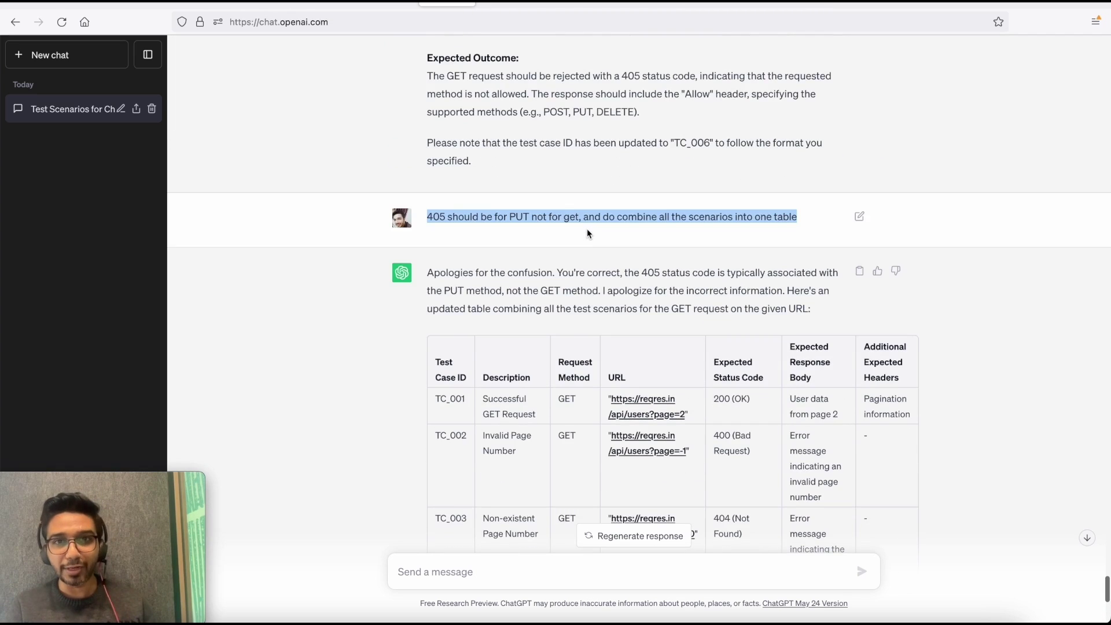
scroll(587, 232, "down", 2)
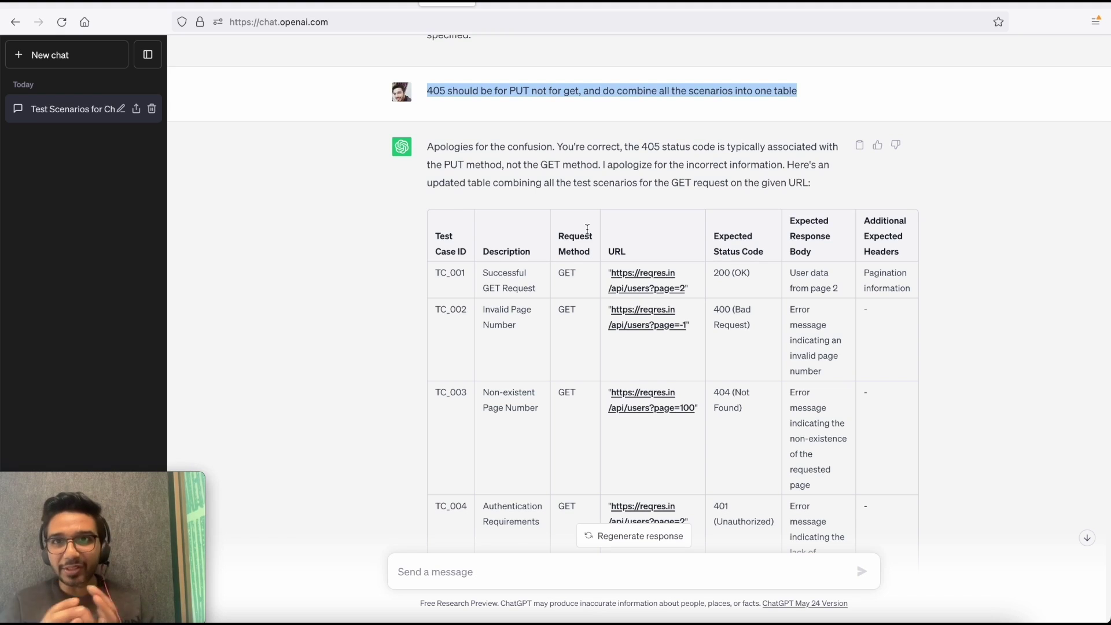
Load reqres.in's POST CREATE /api/users example and select its request JSON and 201 response JSON
key("ctrl+Tab")
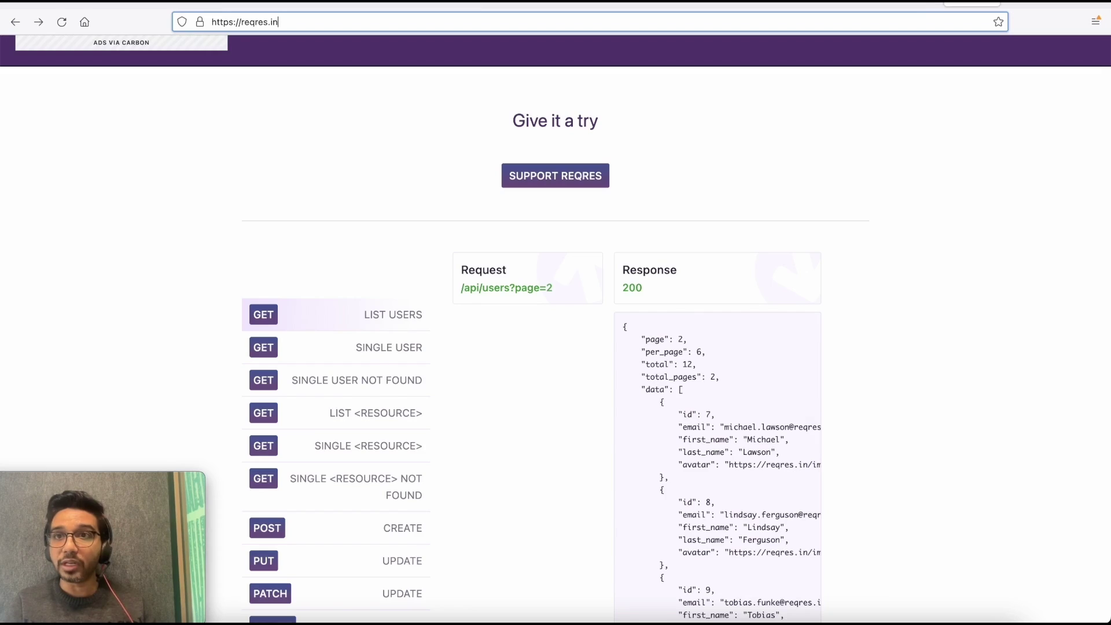
scroll(303, 296, "down", 3)
left_click(322, 351)
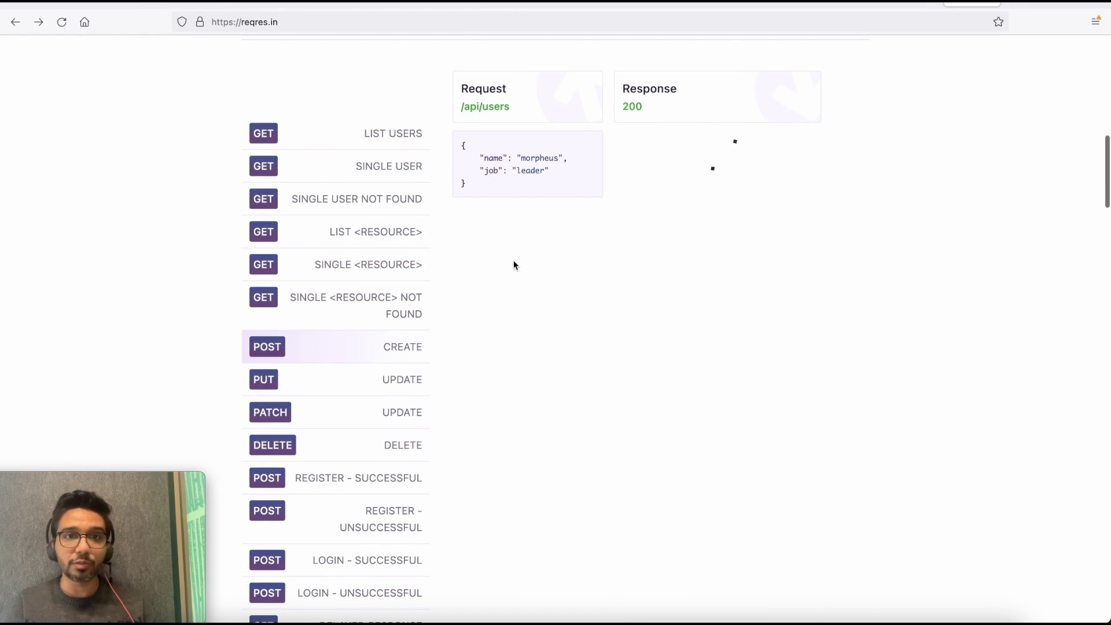
left_click_drag(477, 191, 463, 144)
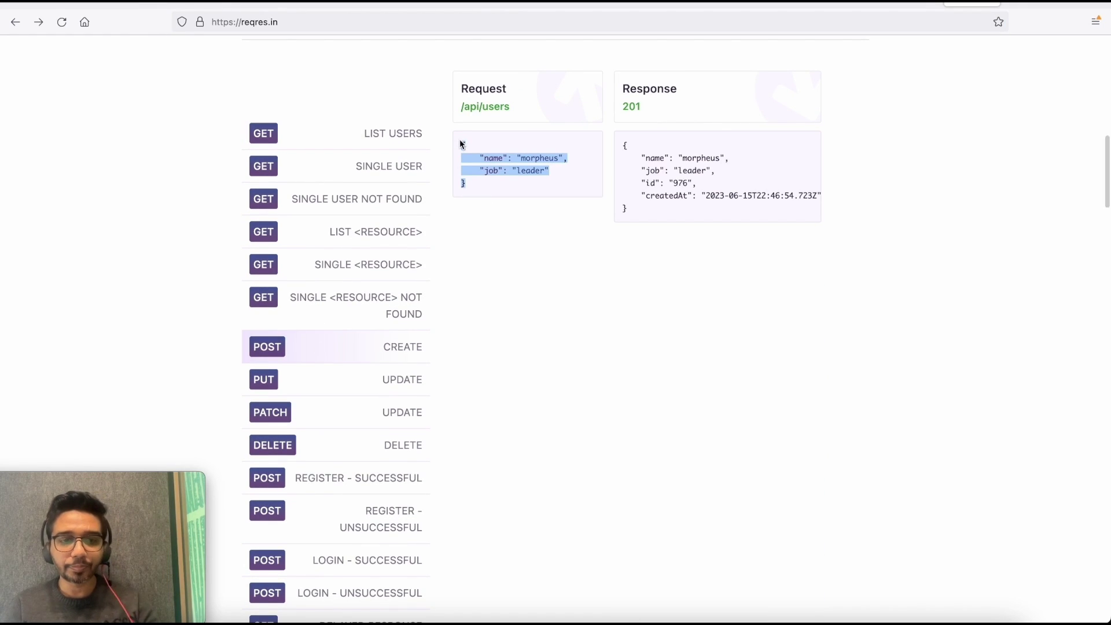
left_click(439, 7)
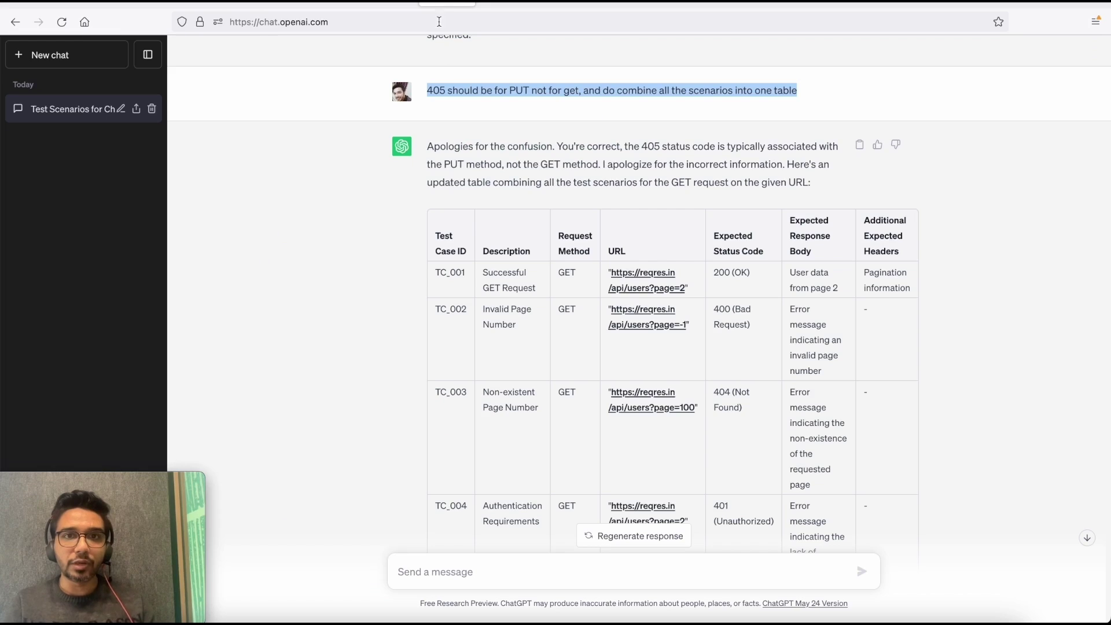
left_click(972, 5)
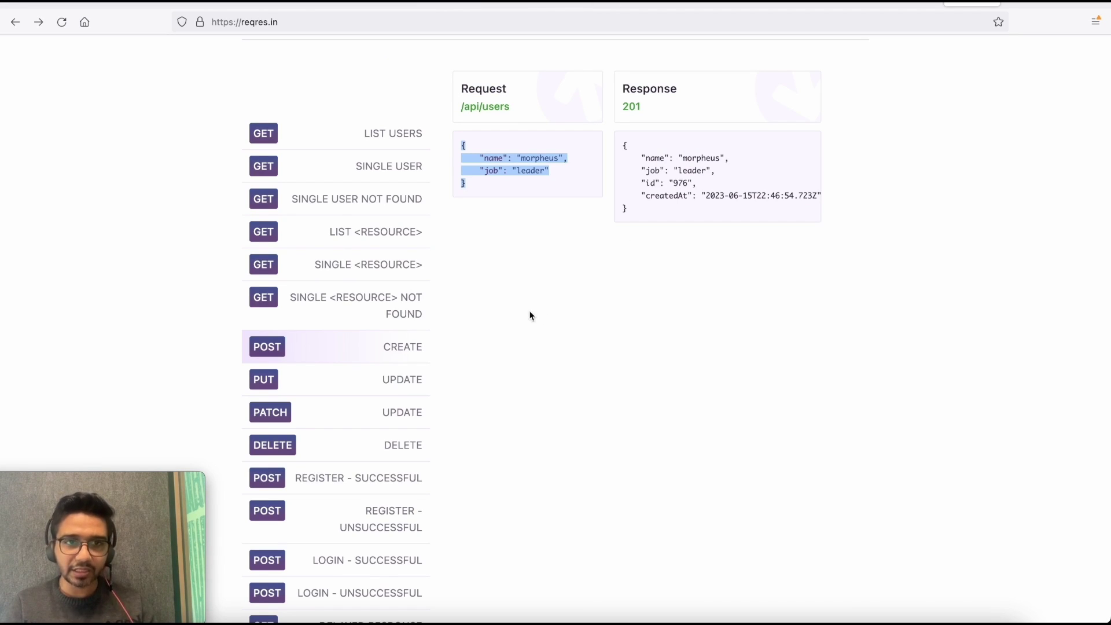
left_click(324, 348)
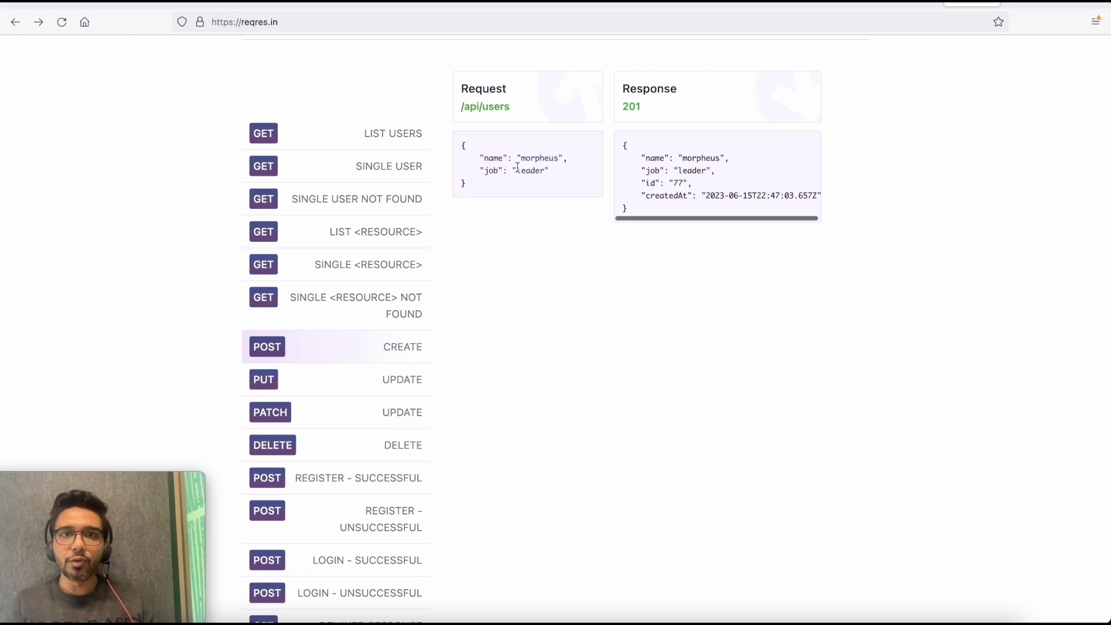
left_click_drag(477, 184, 458, 142)
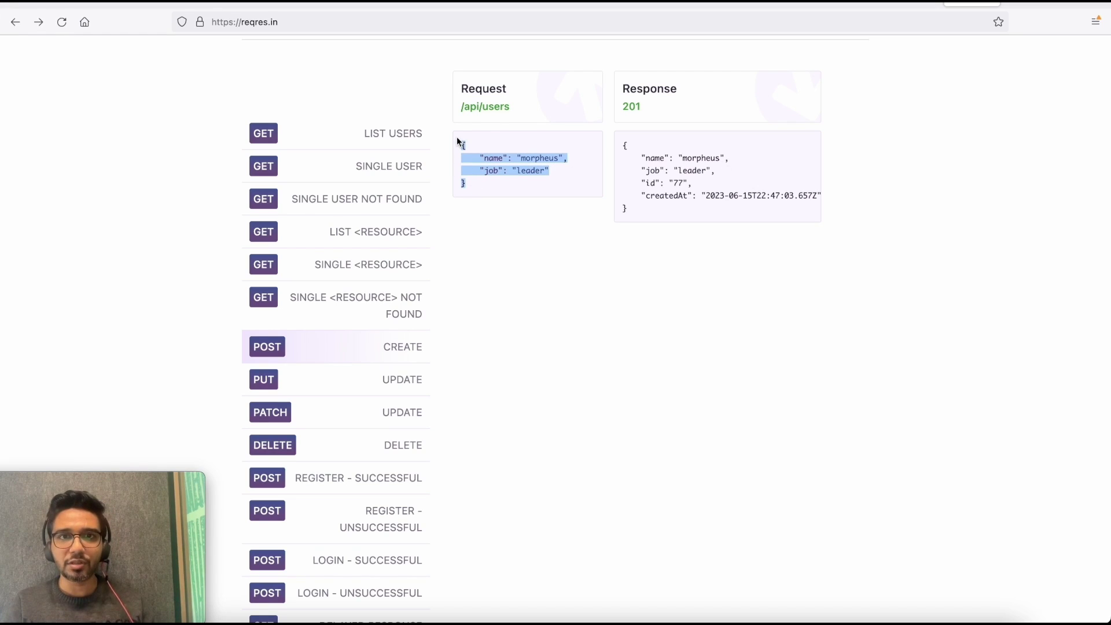
left_click_drag(654, 207, 650, 109)
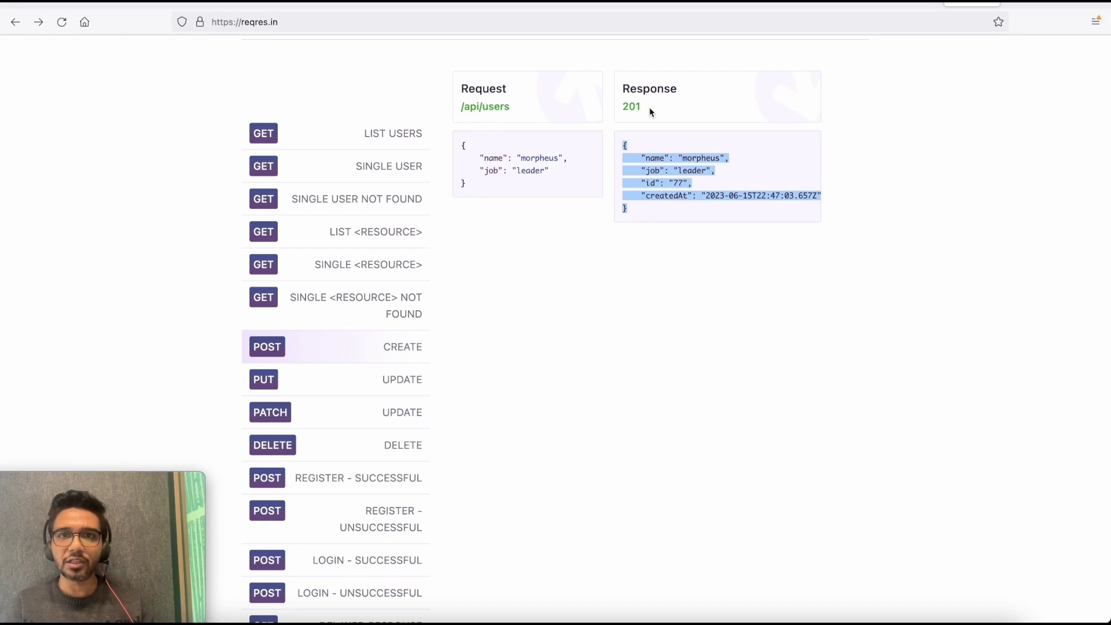
Write an API-testing prompt with Method: POST, the pasted morpheus/leader request body and Expected Status Code: 201
left_click(448, 3)
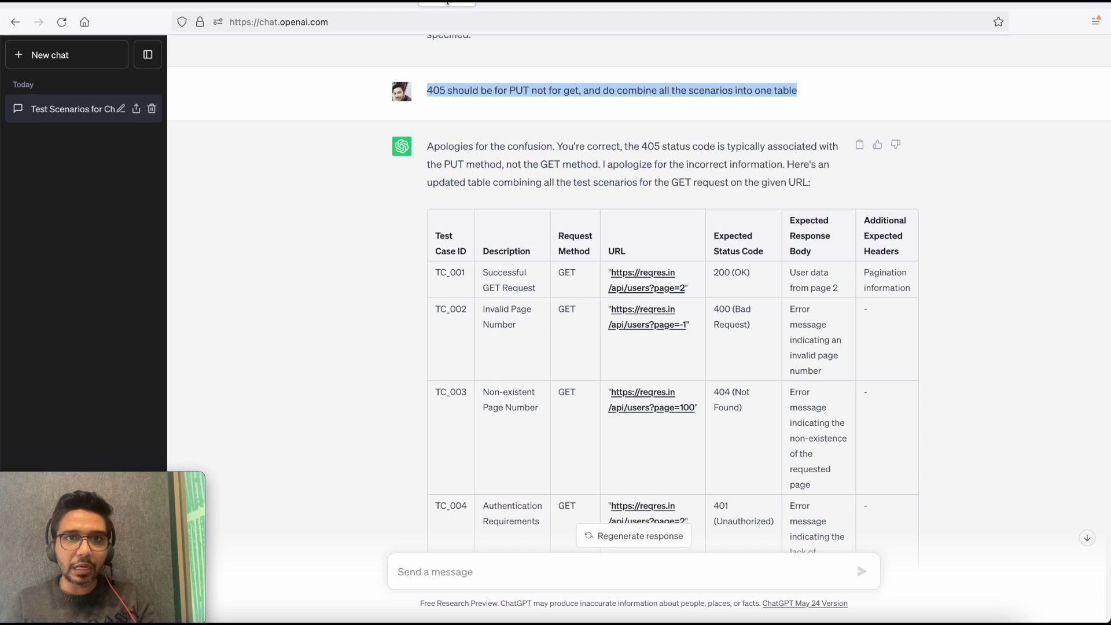
left_click(431, 570)
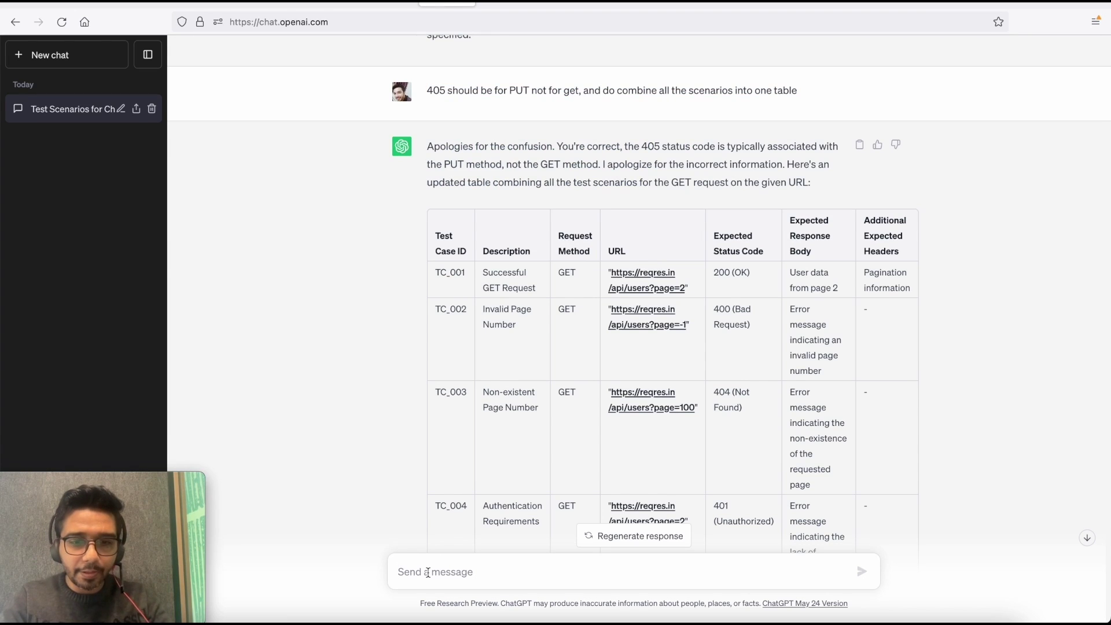
type("You are a ")
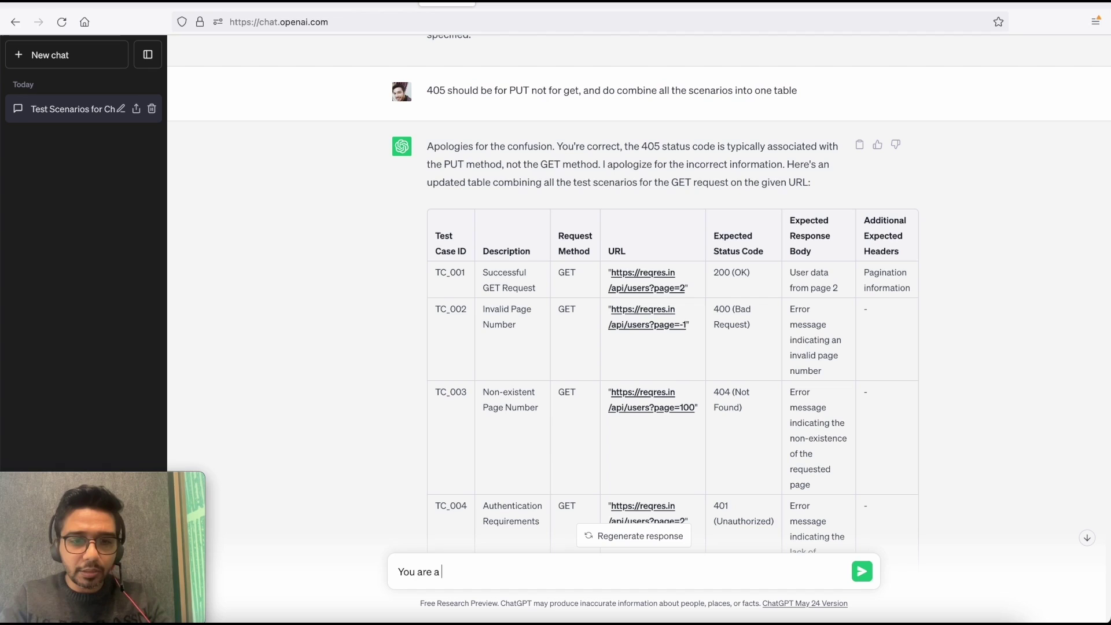
type("API ")
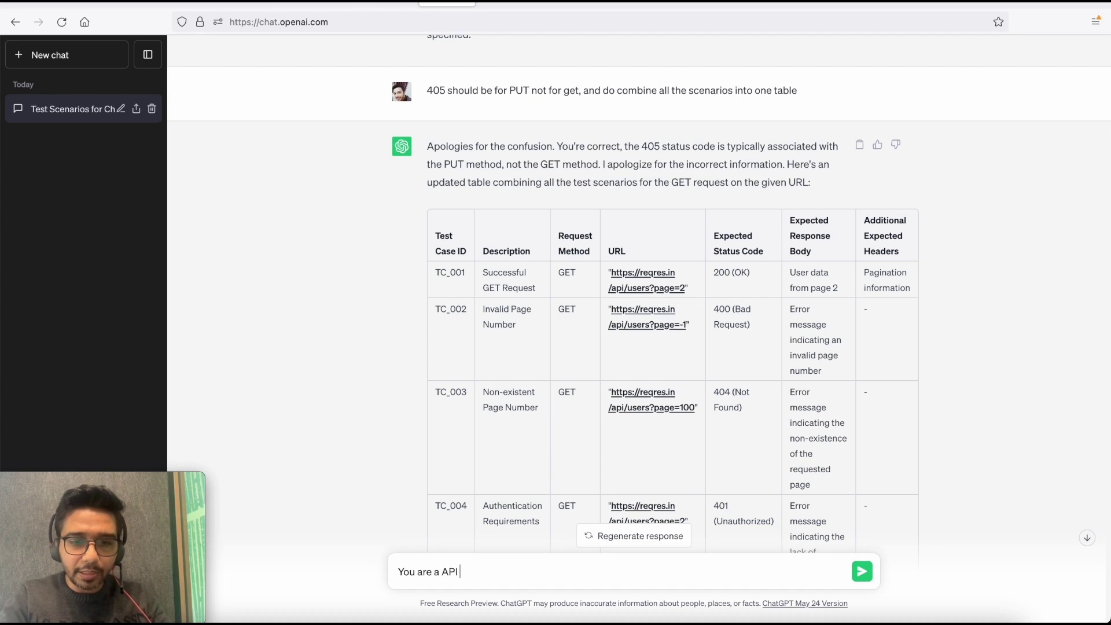
type("testing en")
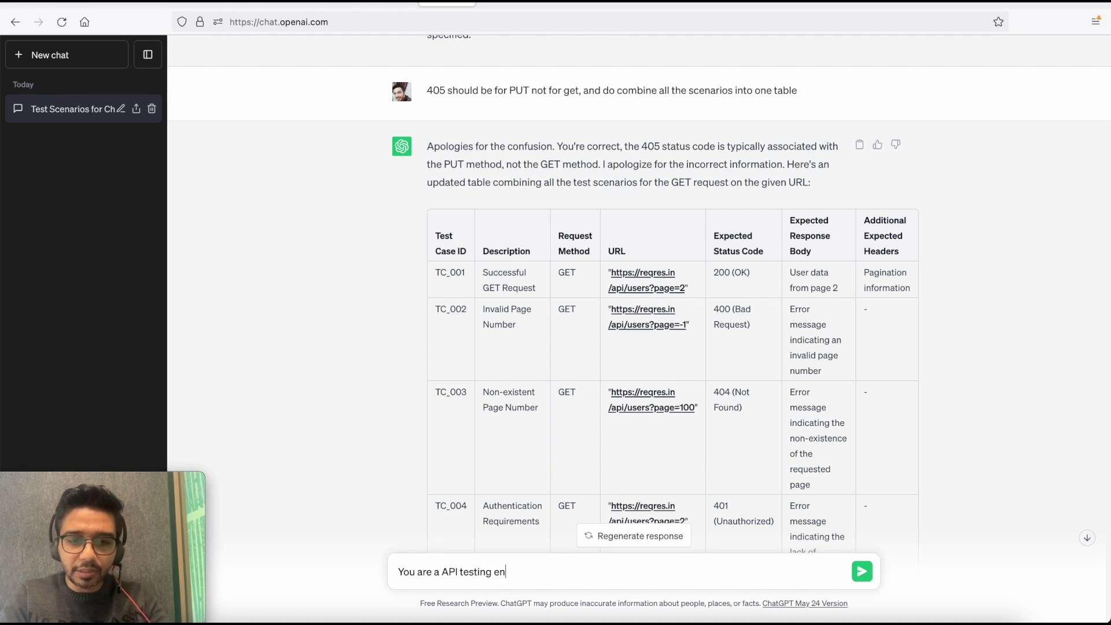
type("gineer")
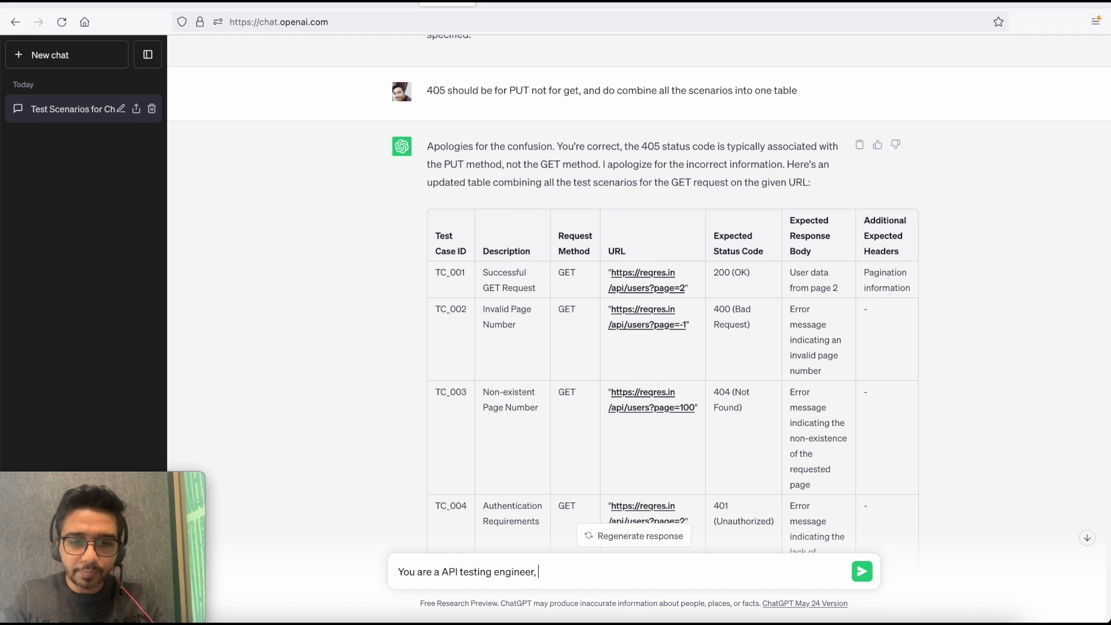
type(", you ahve")
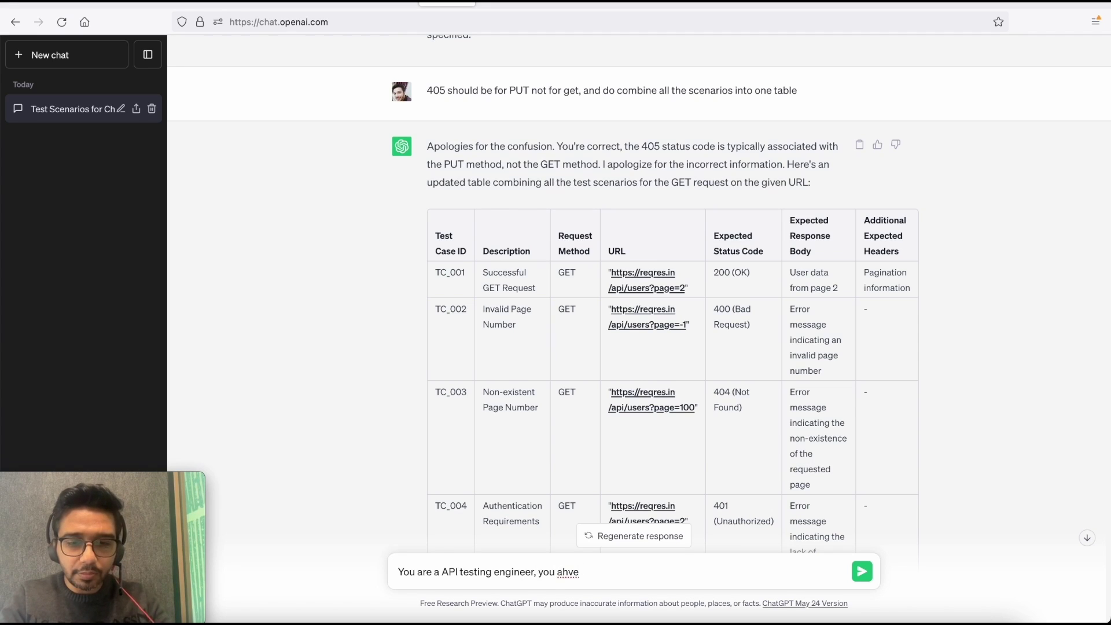
type(" been assigned")
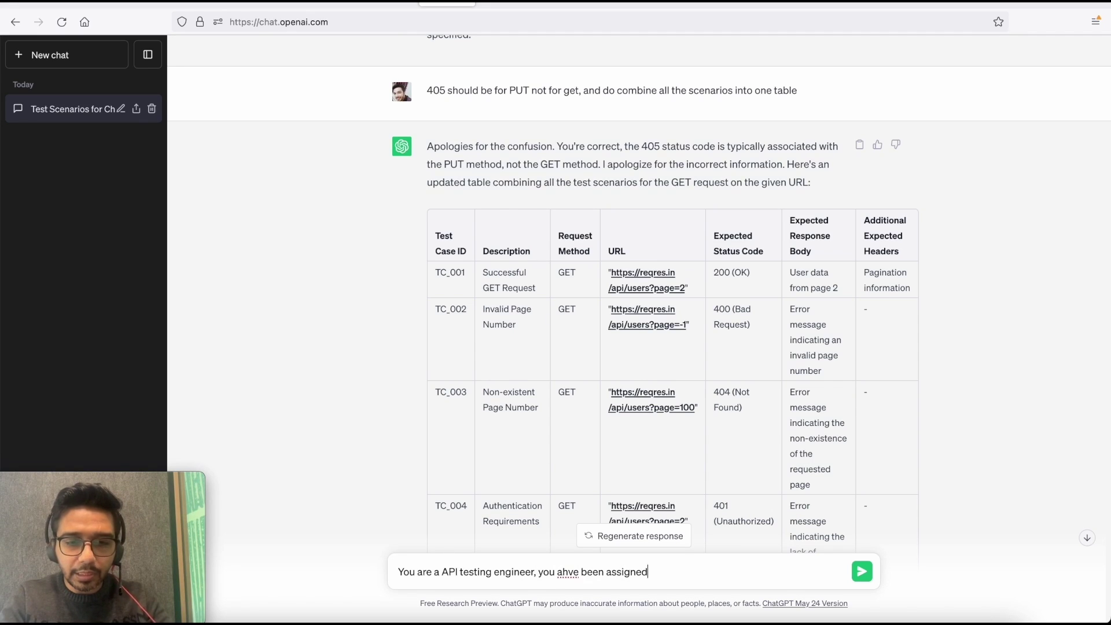
type(" to write")
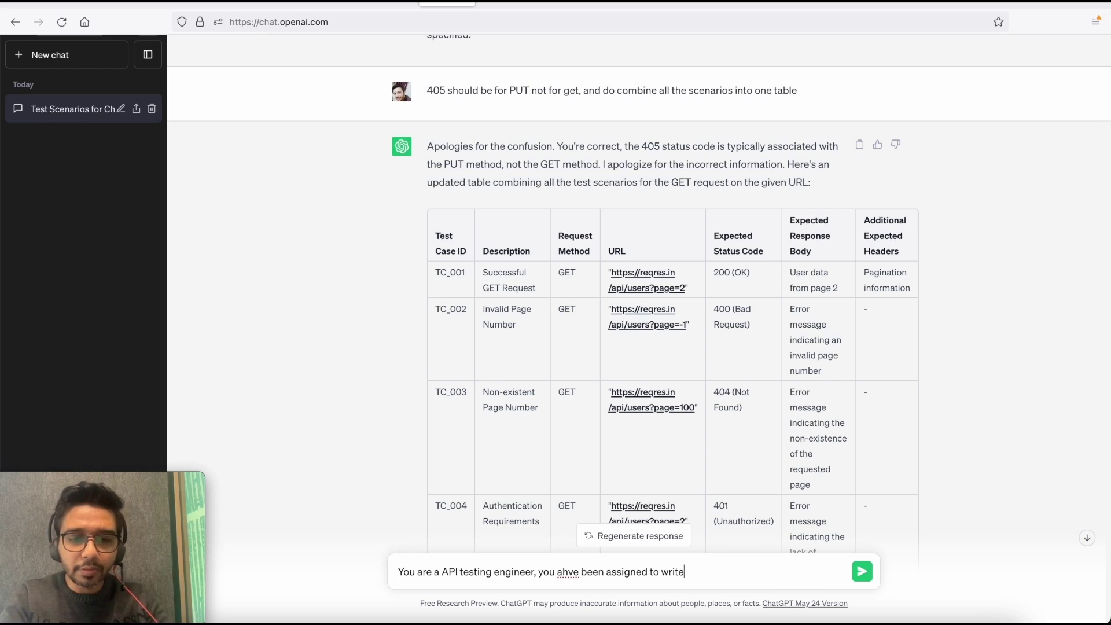
type(" test cases ")
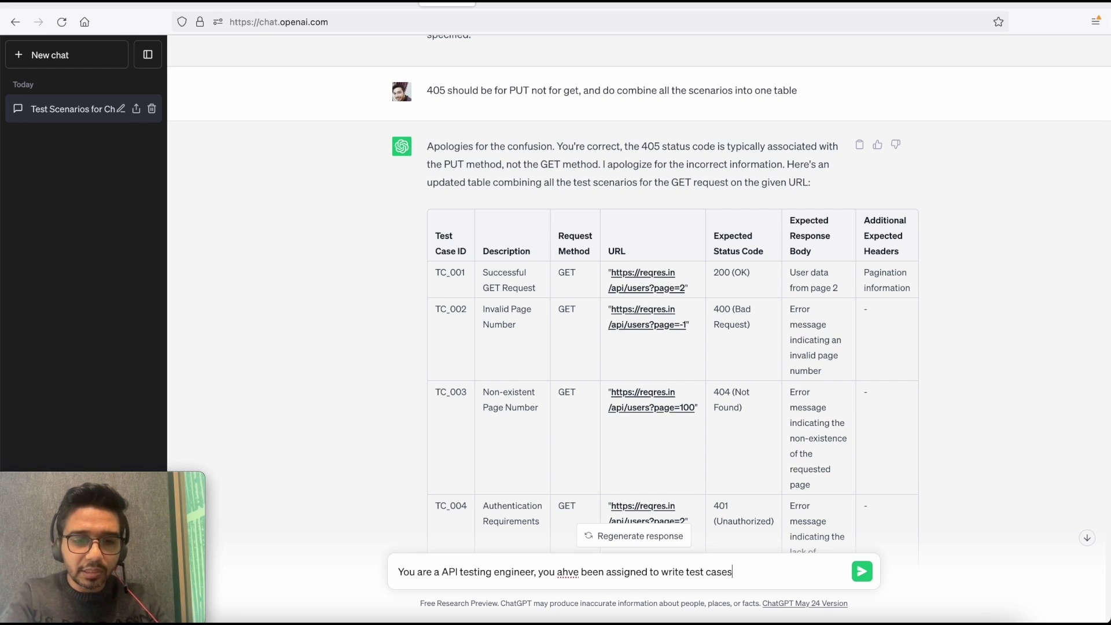
type("for ")
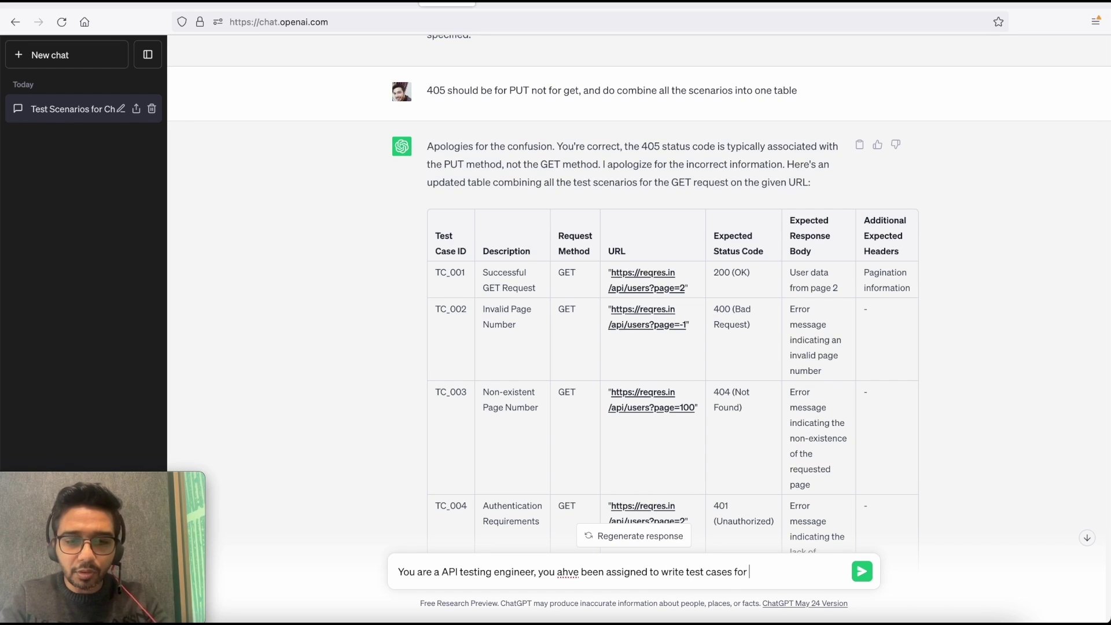
type("below:")
key("shift+Return")
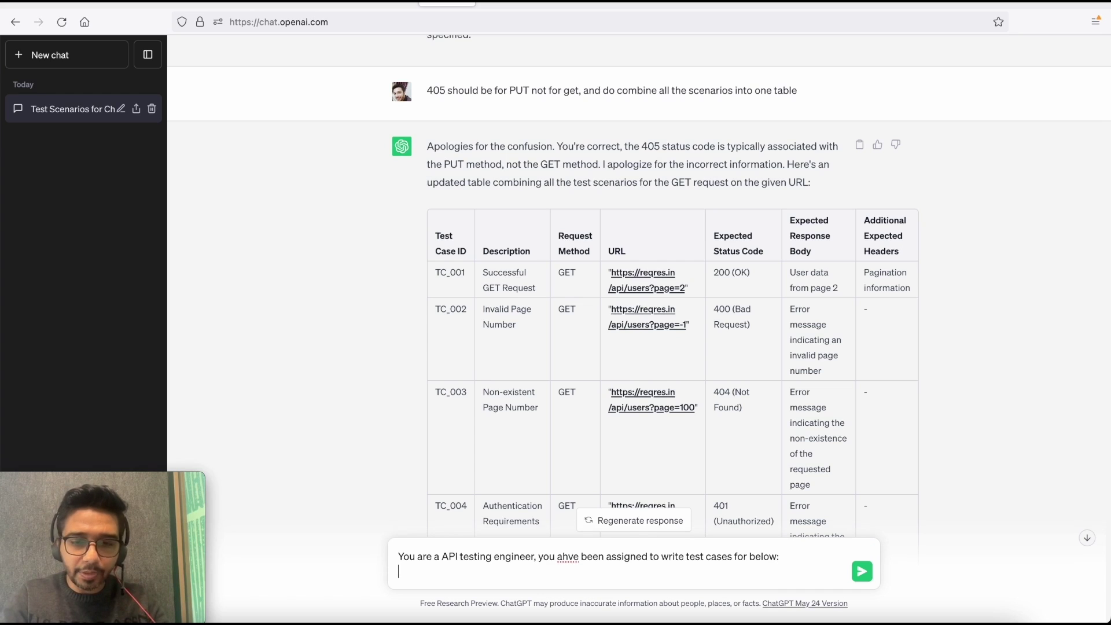
type("Method: ")
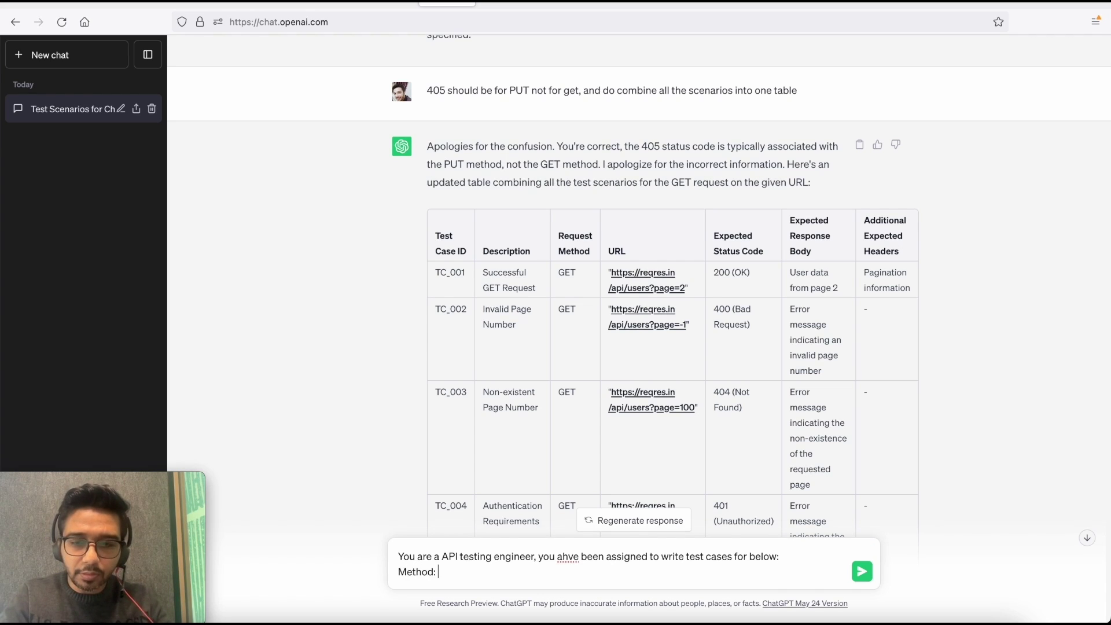
type("POST")
key("shift+Return")
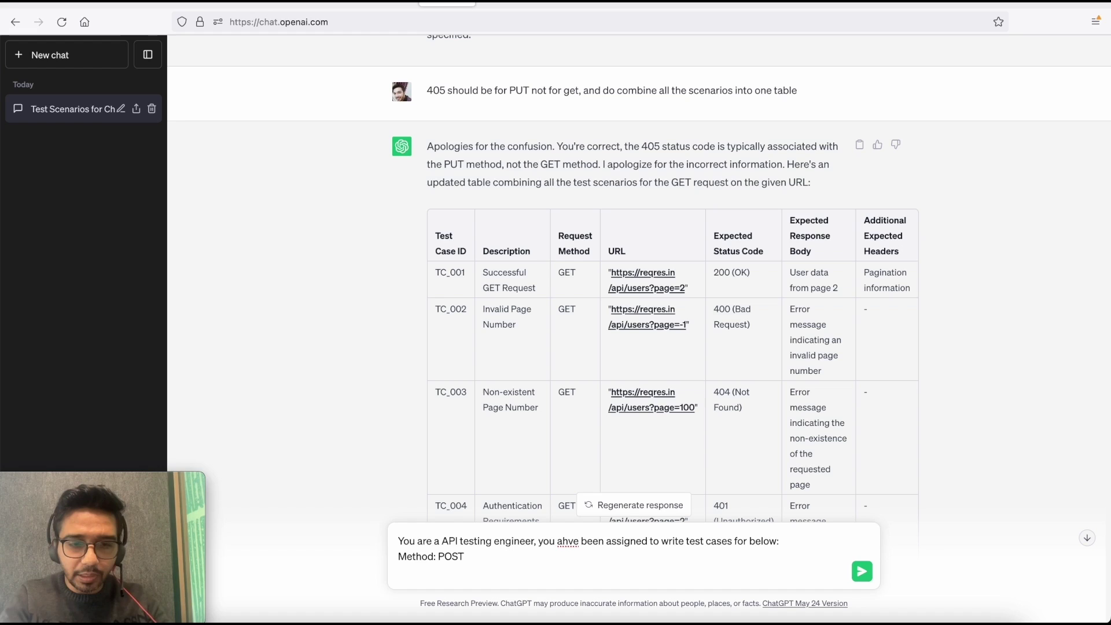
type("Request")
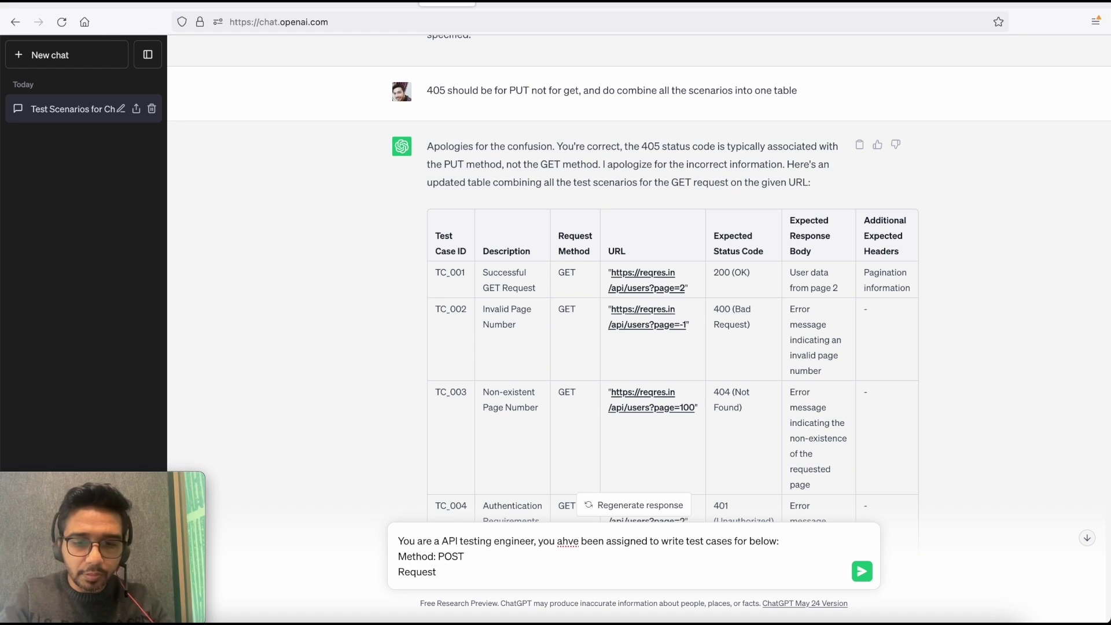
type(" Body:")
key("shift+Return")
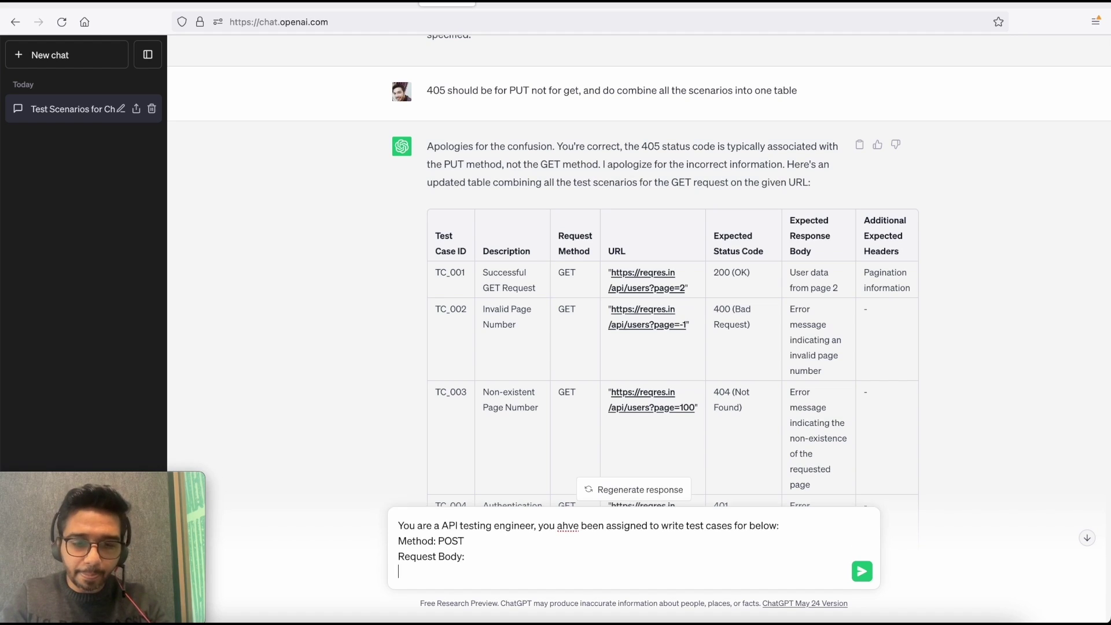
type("{     \"name\": \"morpheus\",     \"job\": \"leader\" }")
key("shift+Return")
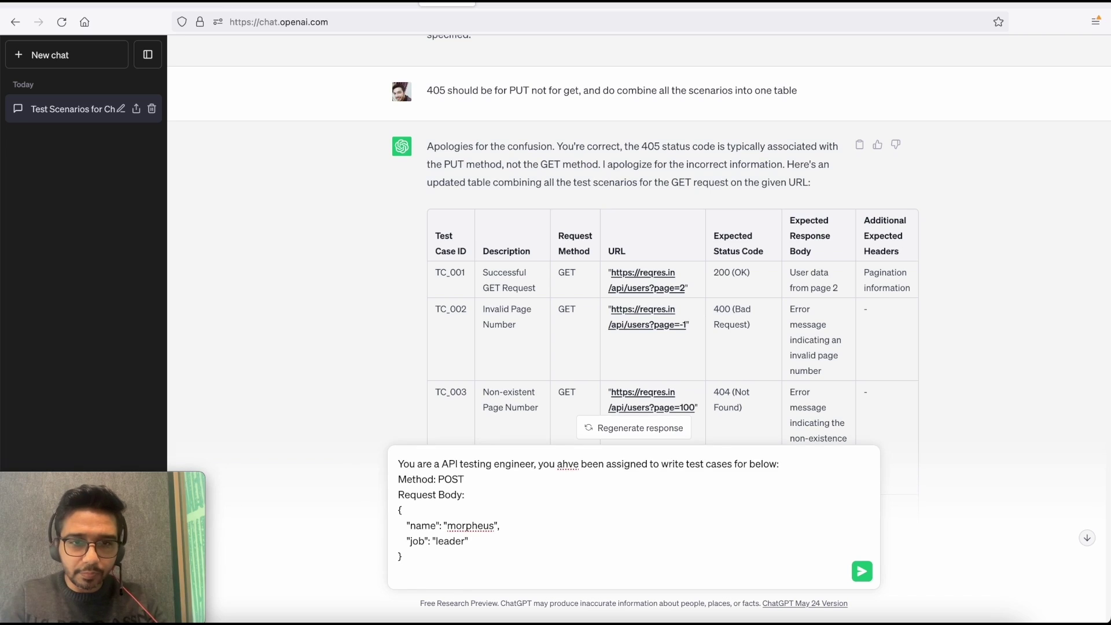
type("Expected")
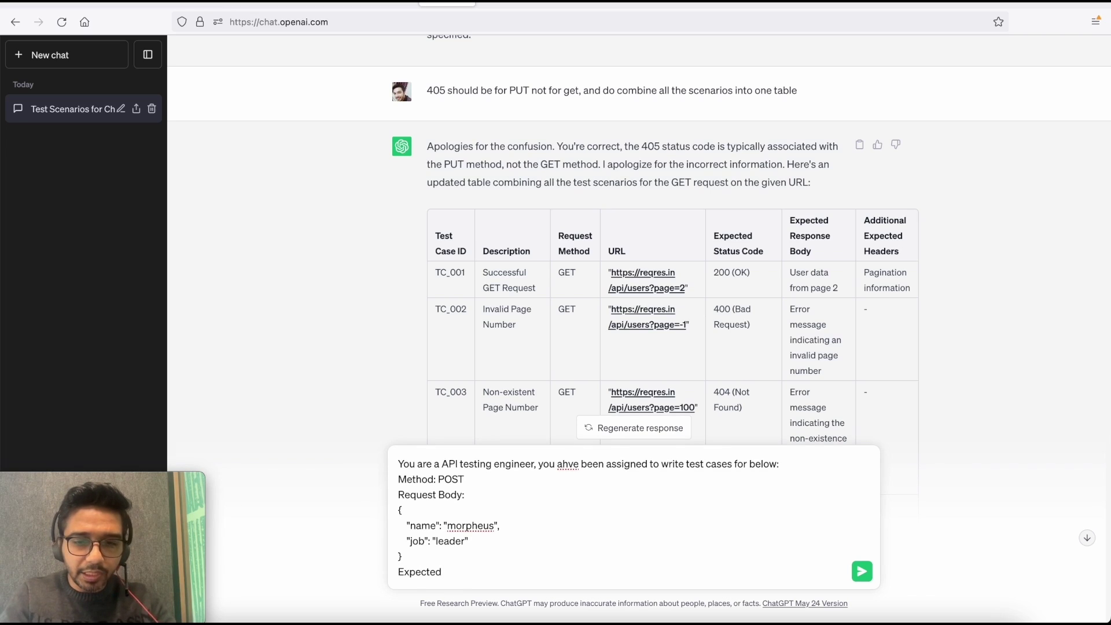
type(" Status C")
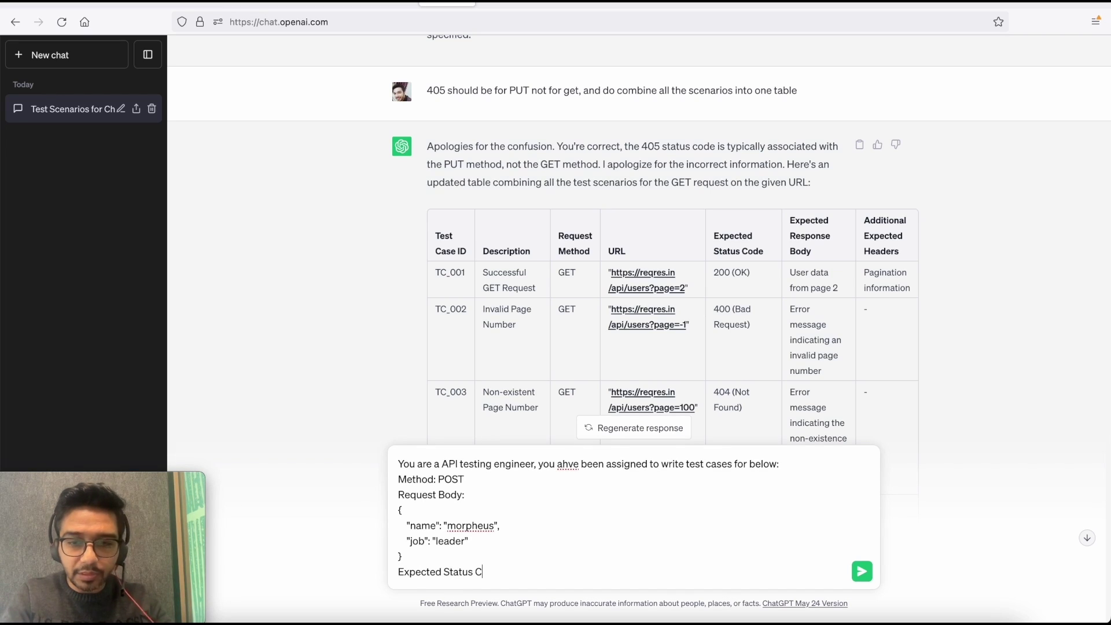
type("ode: 201")
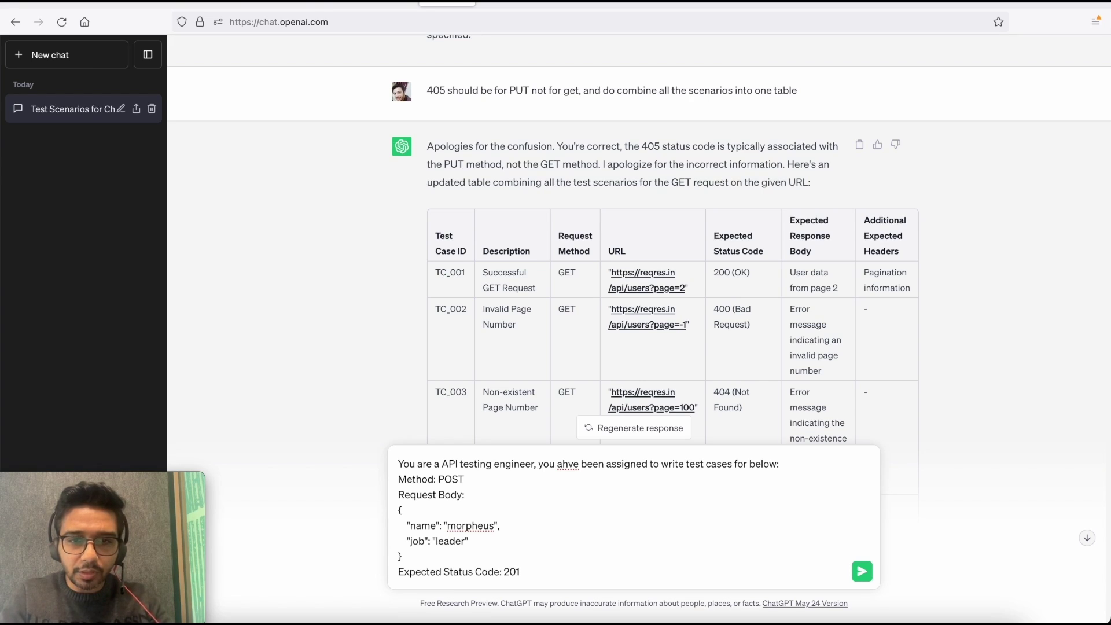
key("shift+Return")
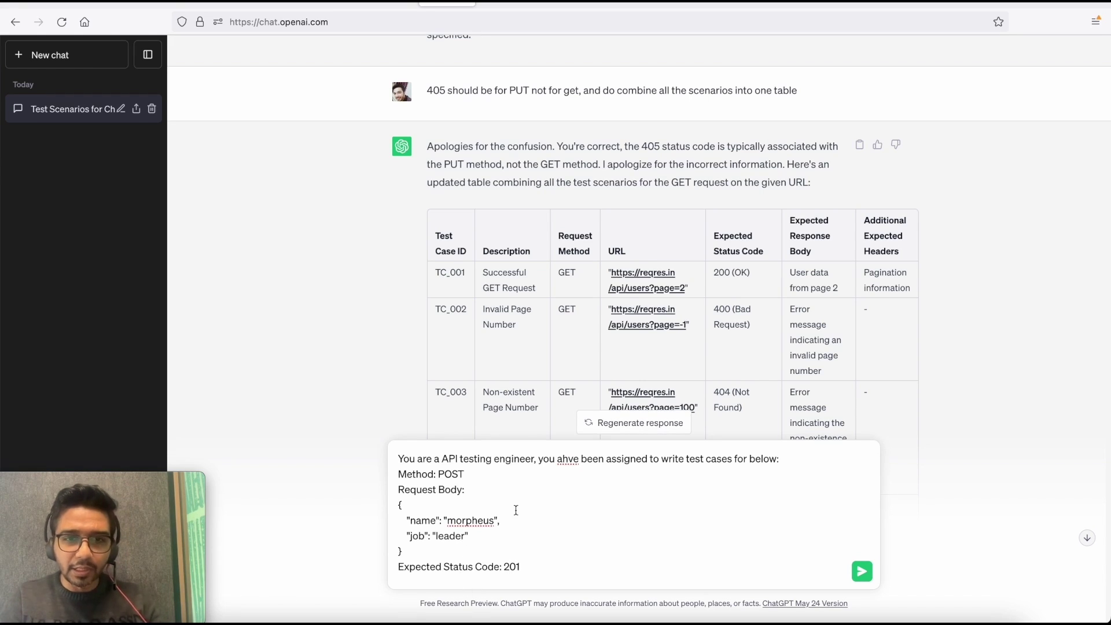
Copy the create-user response JSON from the reqres.in page
scroll(515, 510, "down", 1)
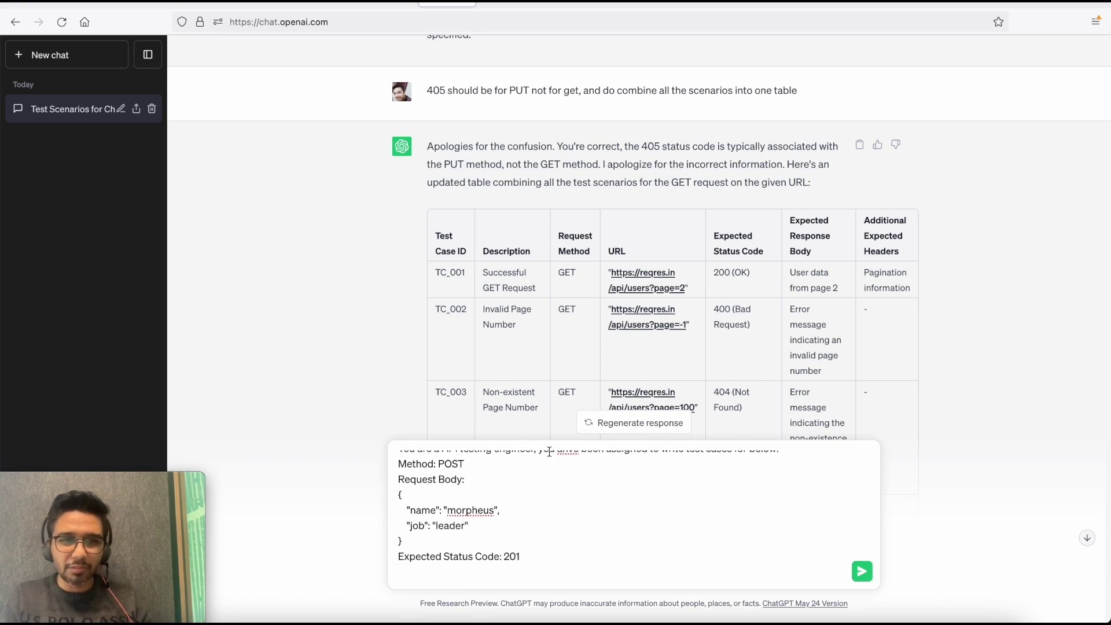
left_click(914, 4)
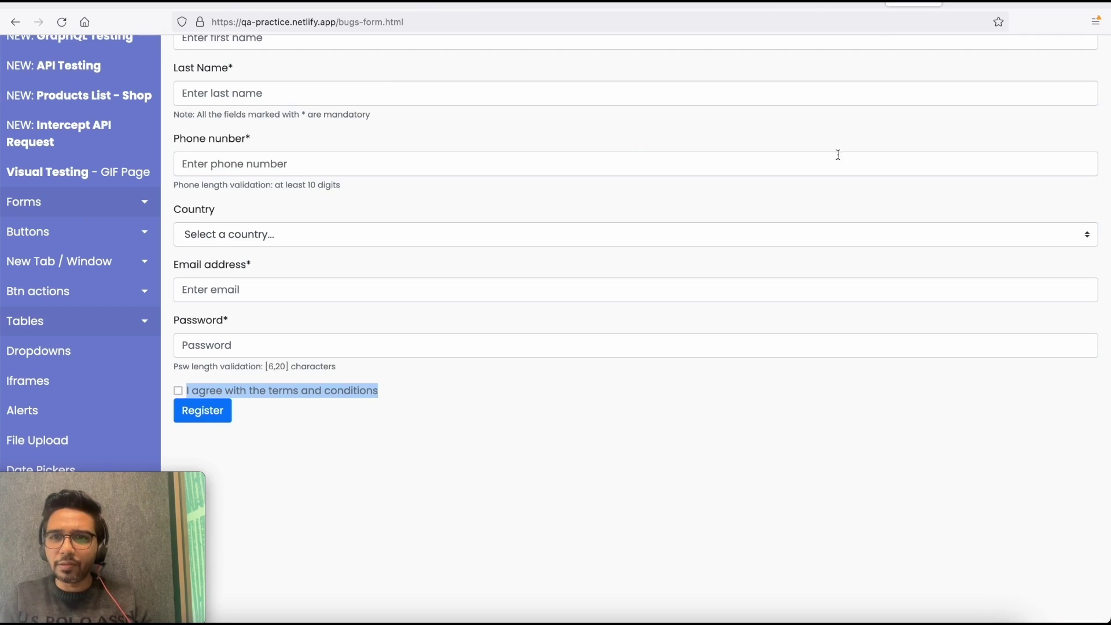
left_click(972, 3)
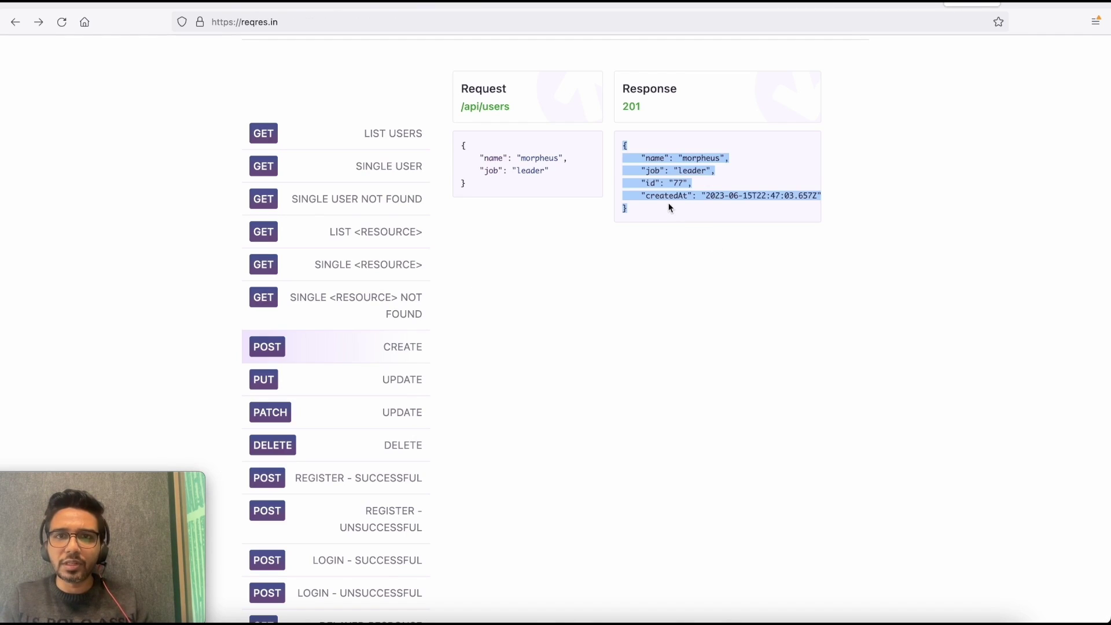
left_click(650, 218)
left_click_drag(649, 219, 612, 143)
key("ctrl+c")
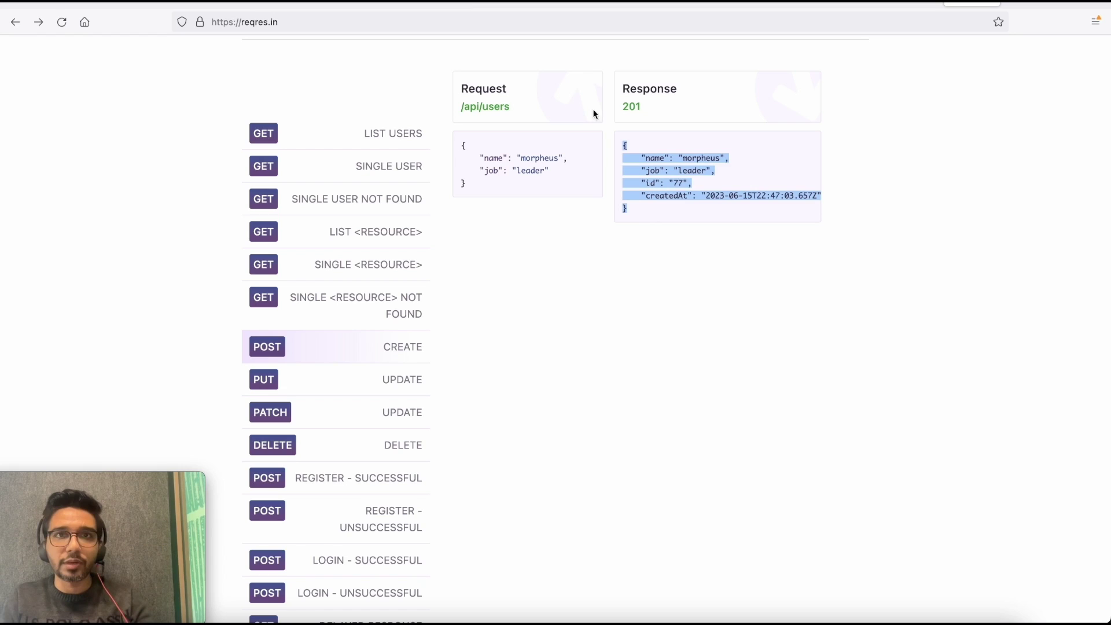
left_click(443, 3)
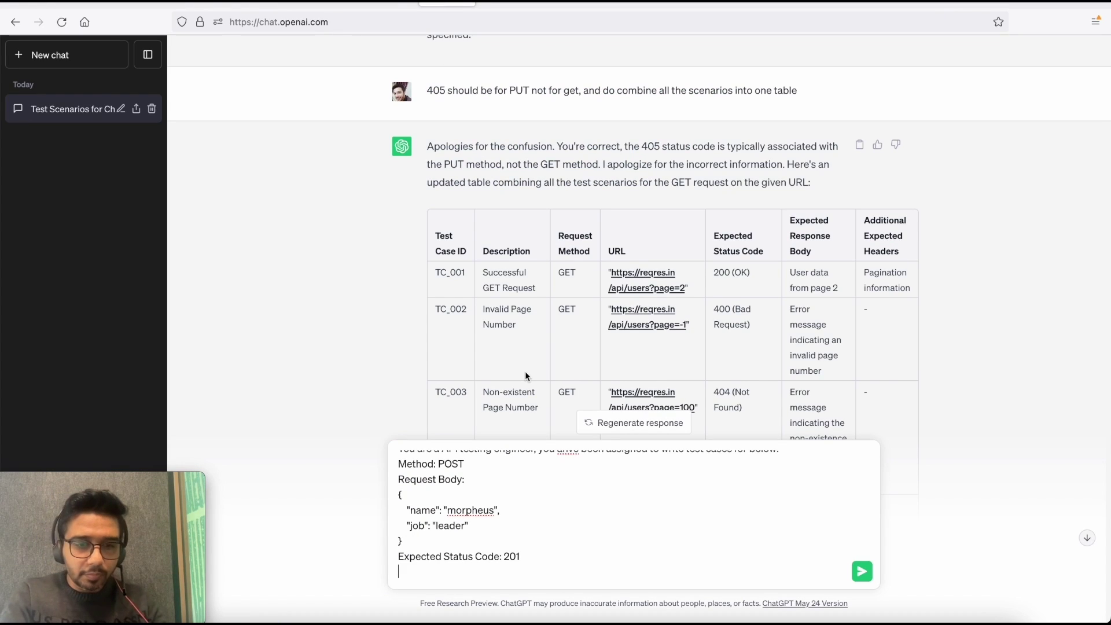
Add 'Expected Response Body:' with the pasted JSON and request positive and negative test cases in tabular format
key("shift+Return")
type("Expected ")
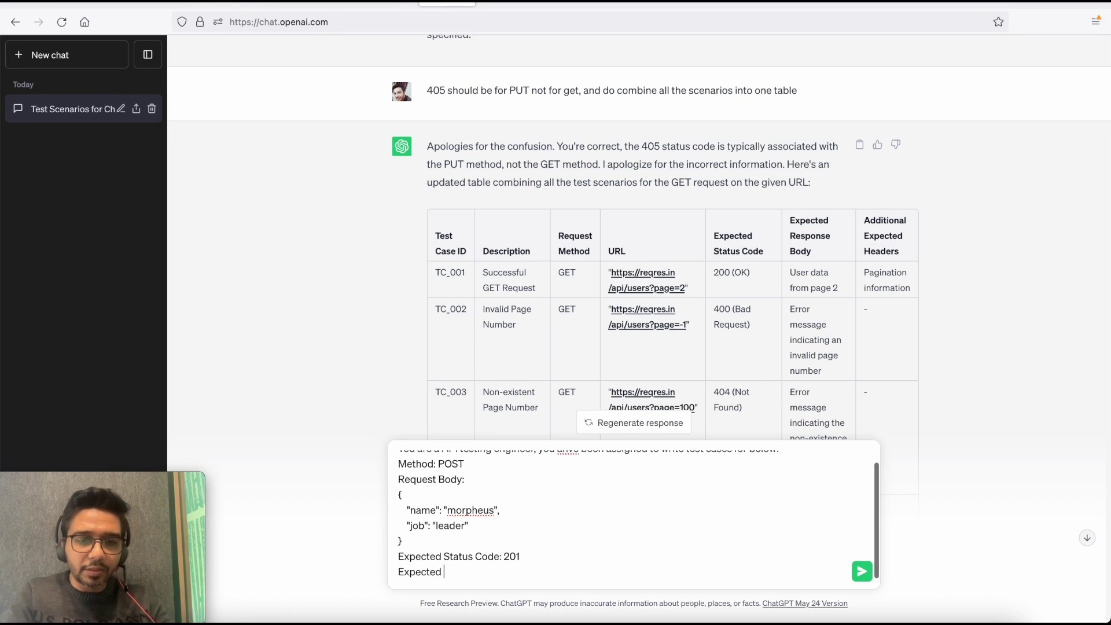
type("Response B")
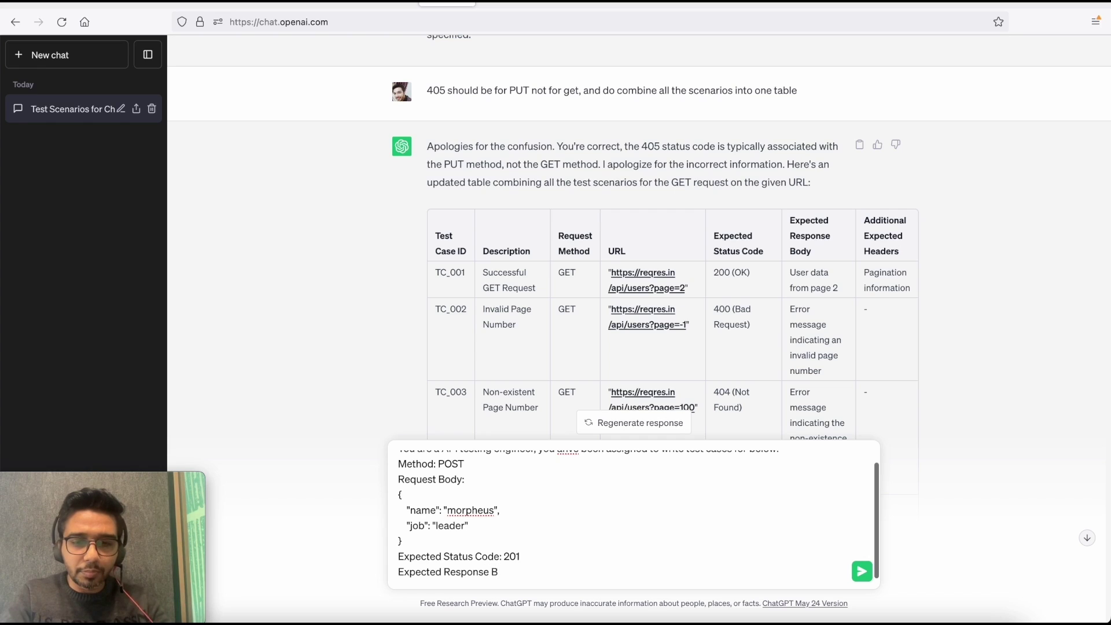
type("ody")
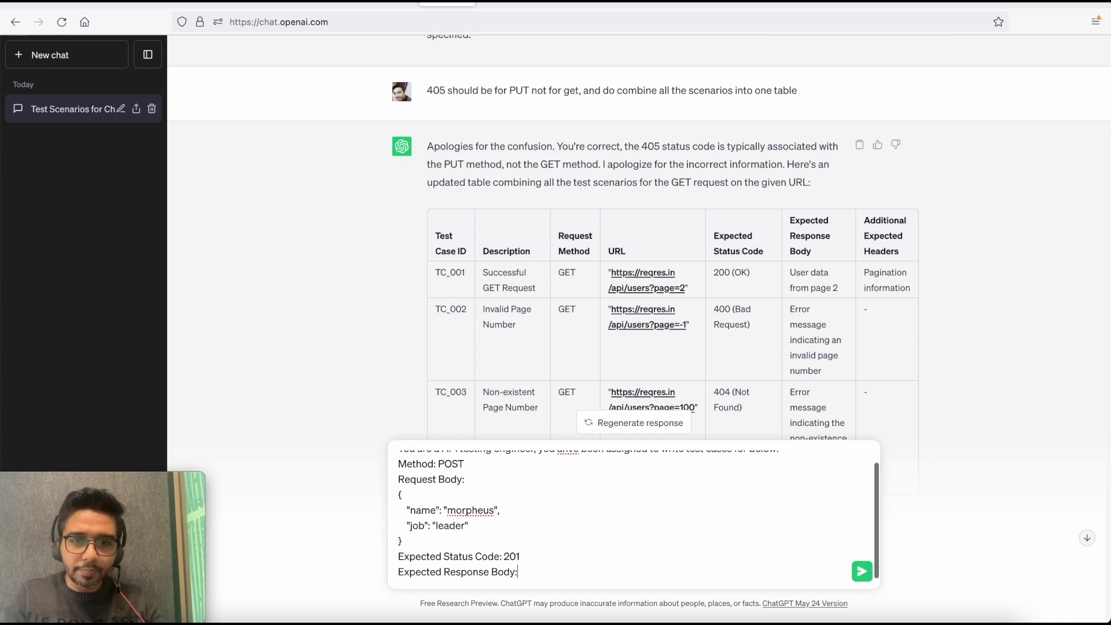
type(":")
key("Return")
key("ctrl+v")
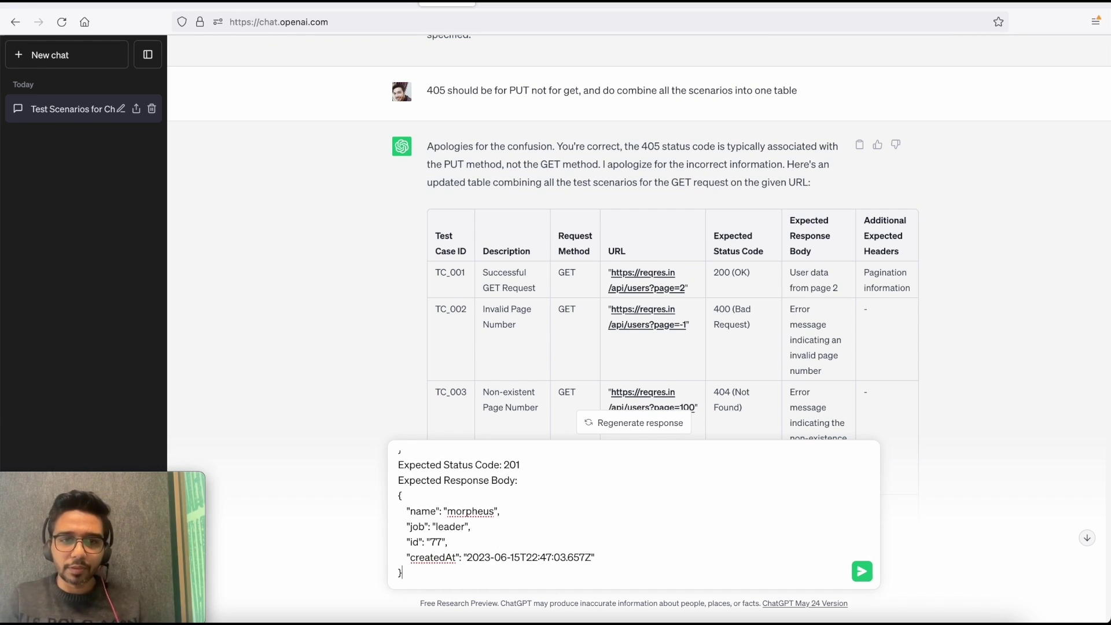
key("Return")
key("Return")
type("Do")
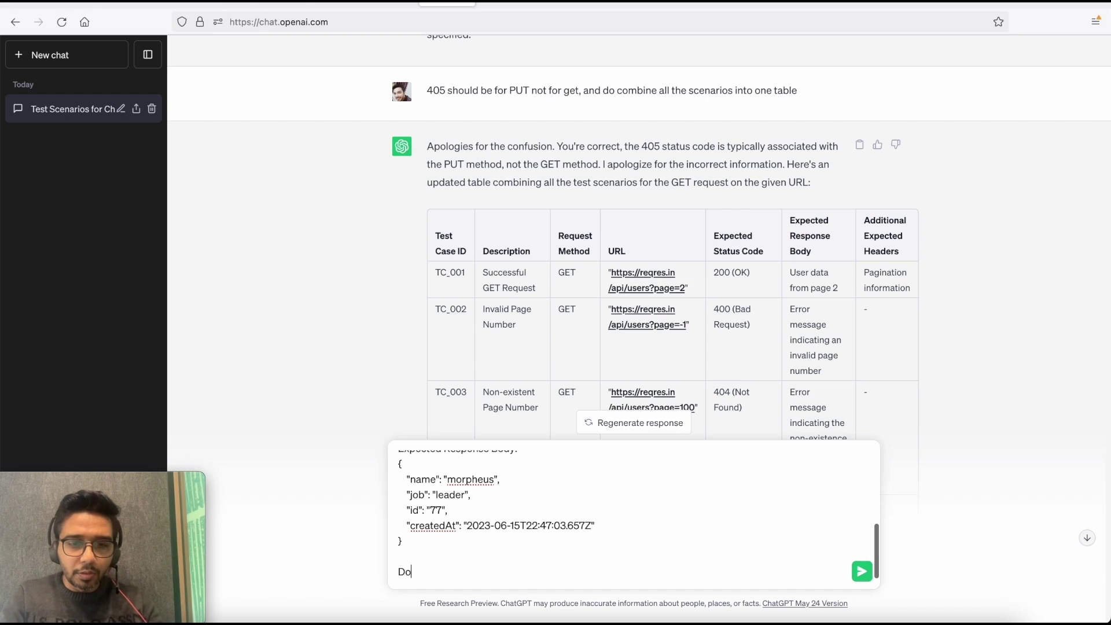
key("BackSpace")
type("add")
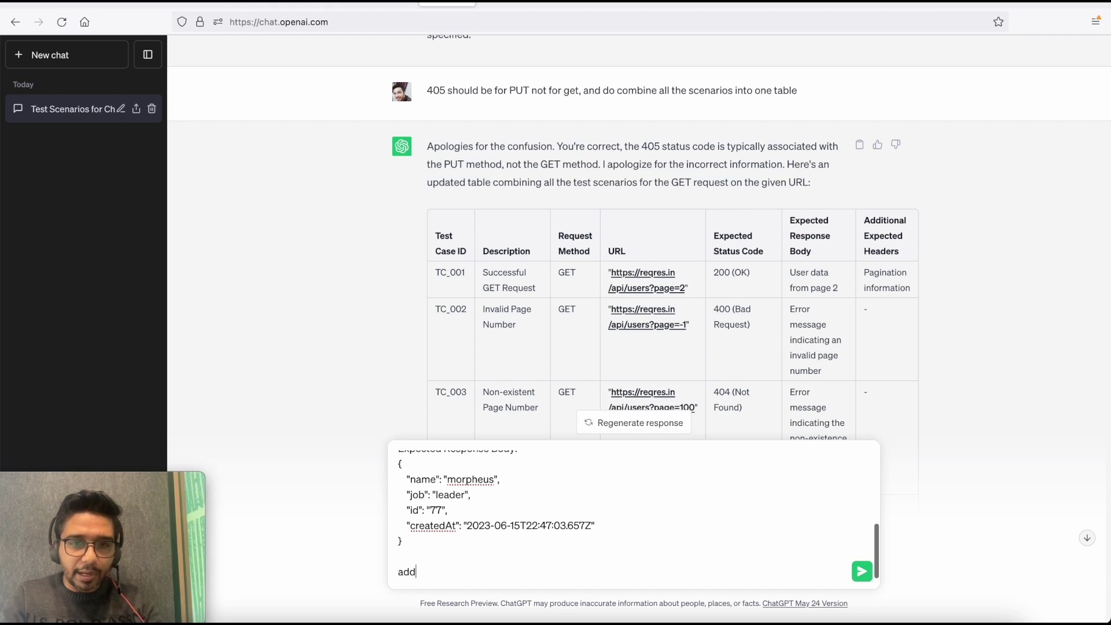
type(" both po")
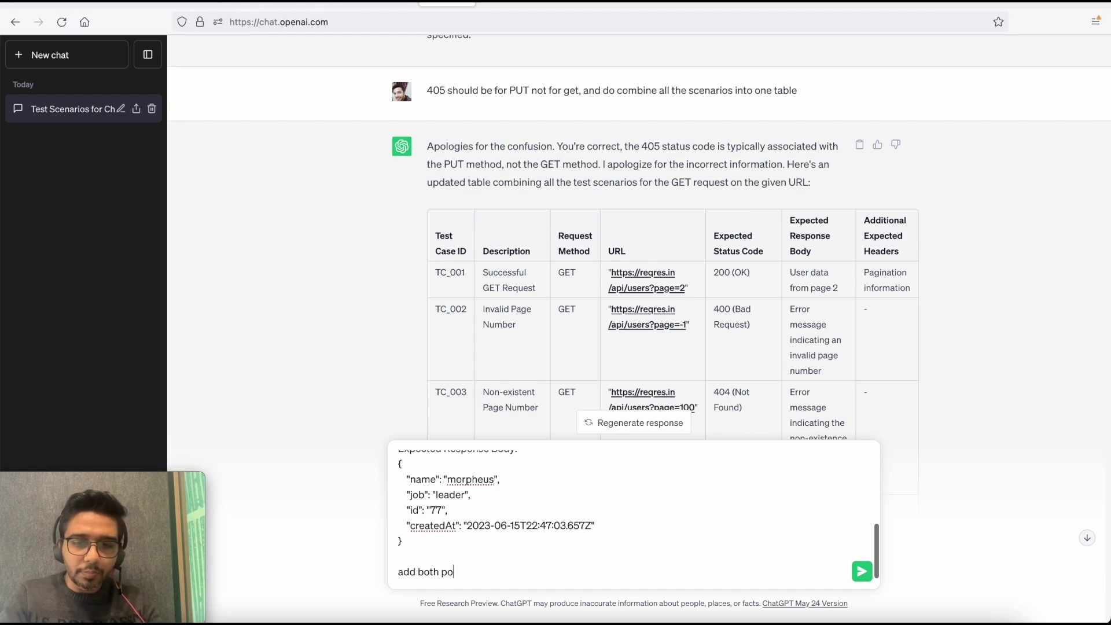
type("si")
type("t")
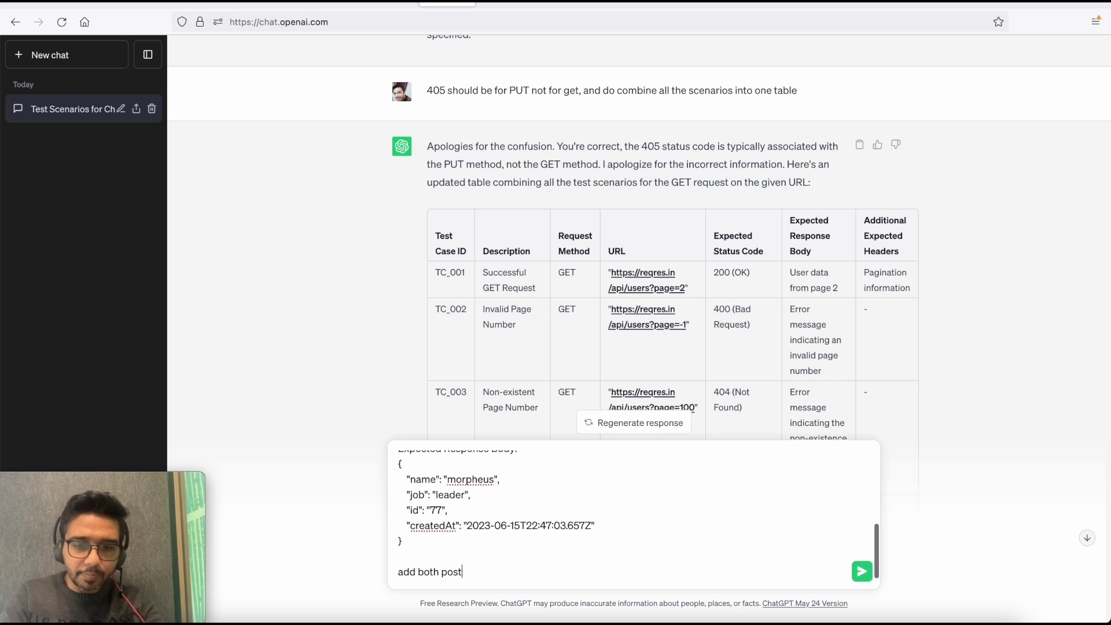
type("v")
key("BackSpace")
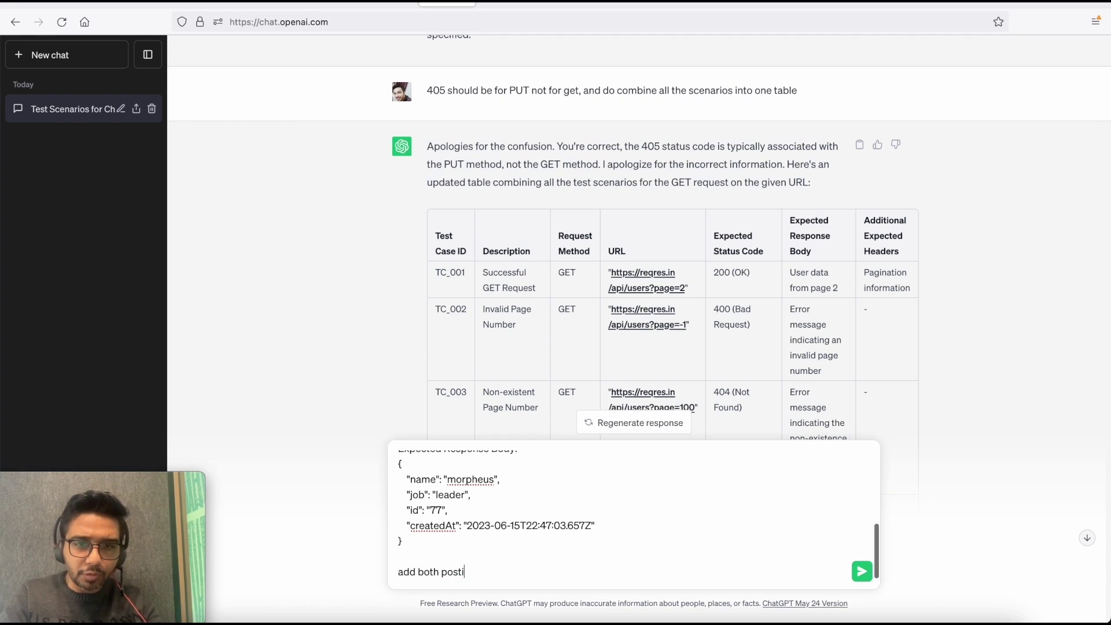
type("ve and ne")
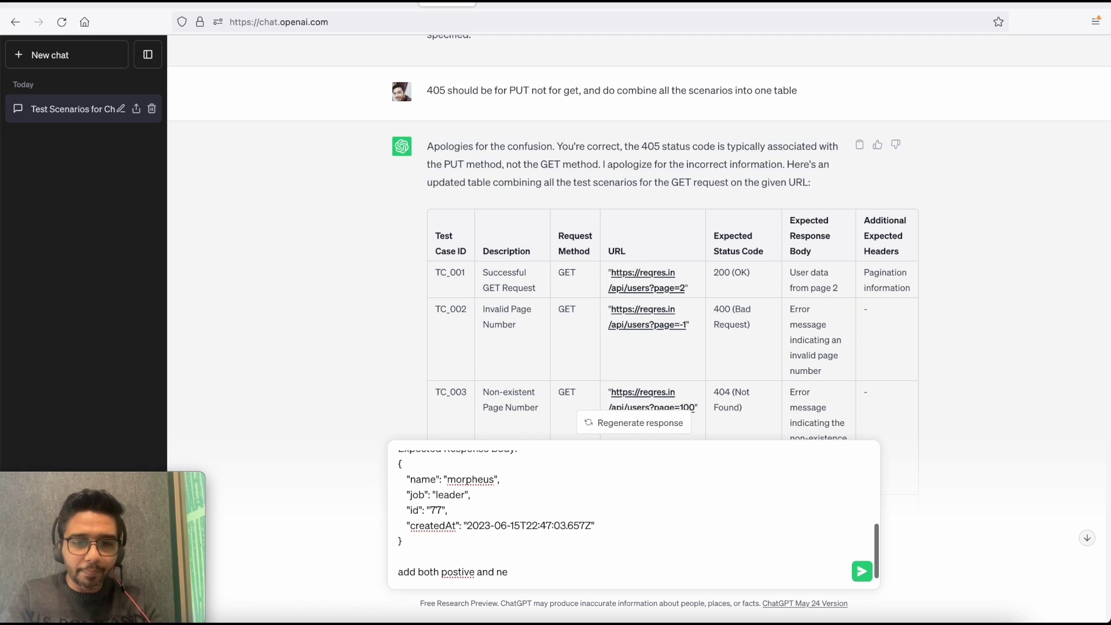
type("gative test c")
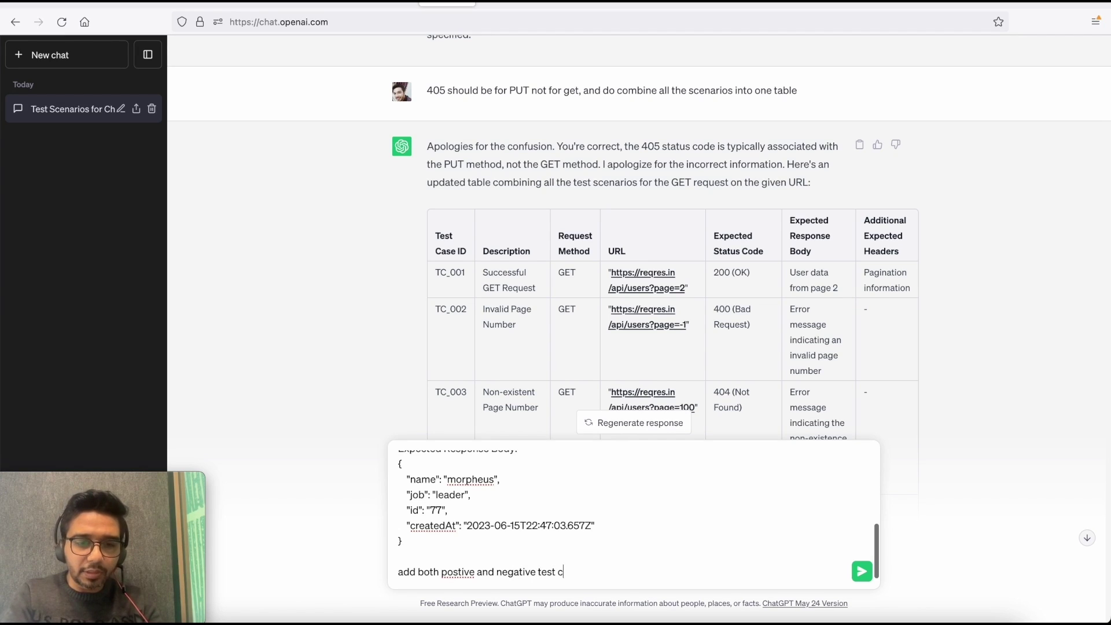
type("ases ")
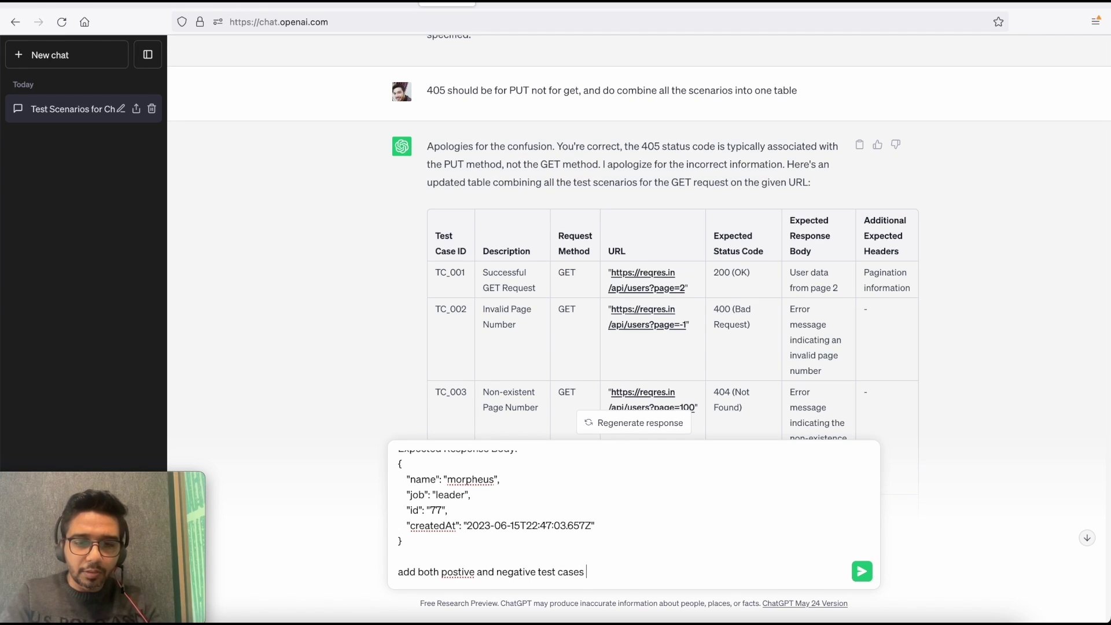
type("in tabula")
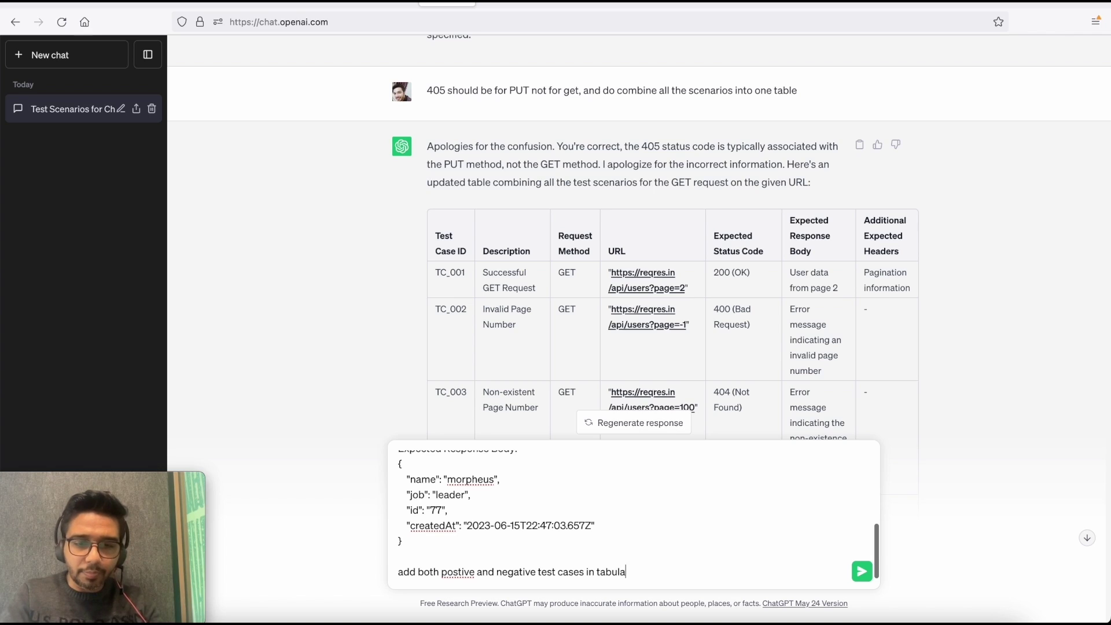
type("r format")
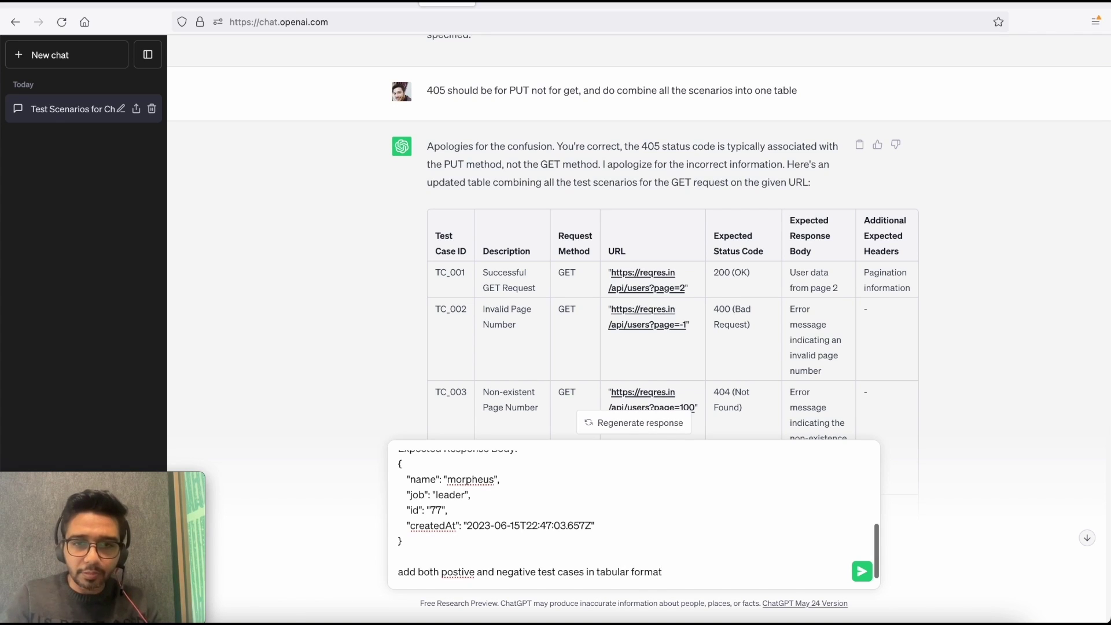
Send the POST prompt and review the generated test cases TC_001–TC_009
key("Return")
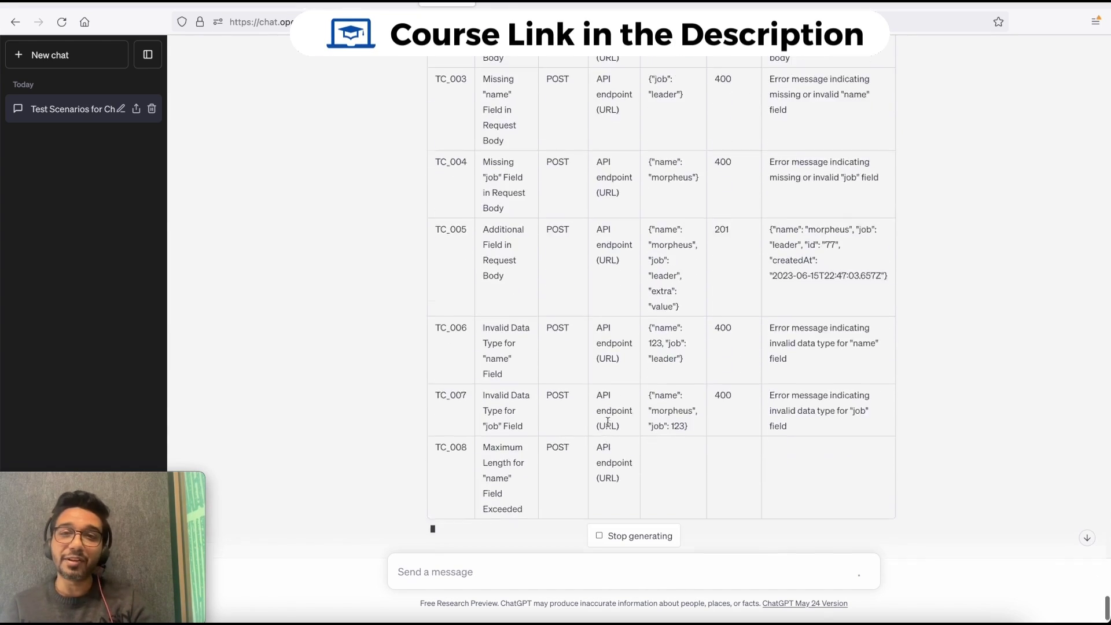
scroll(609, 420, "up", 4)
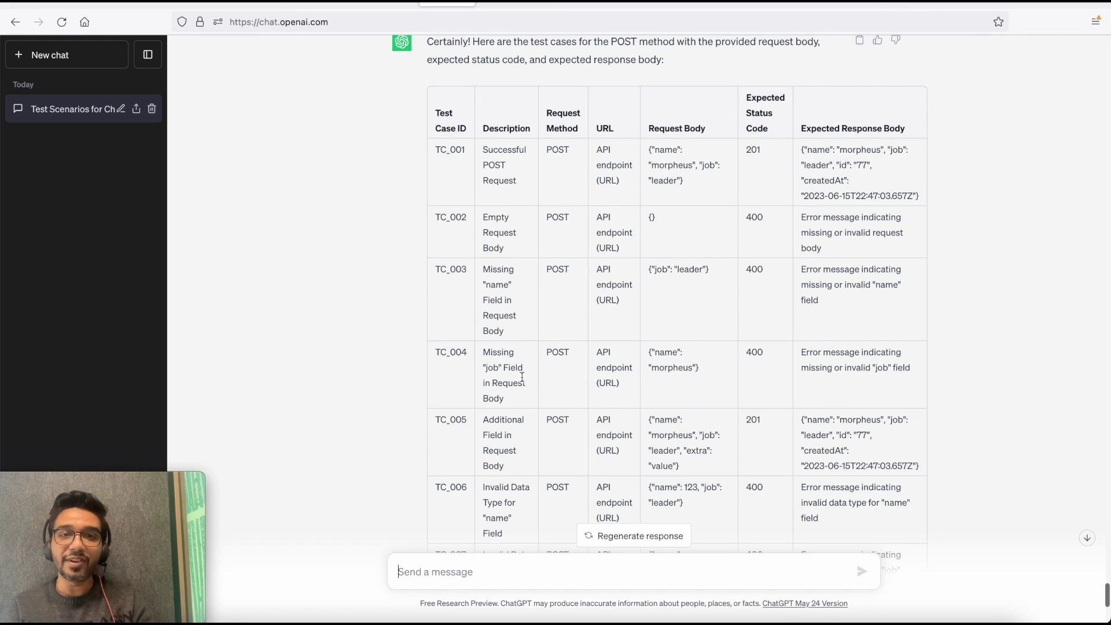
scroll(533, 402, "down", 3)
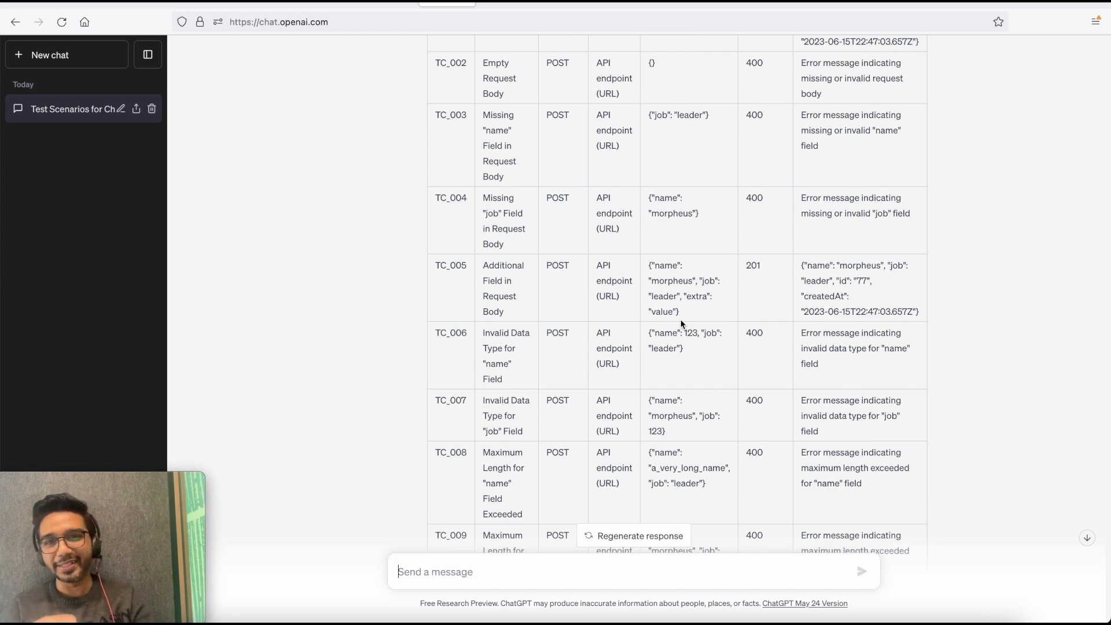
left_click_drag(511, 310, 487, 270)
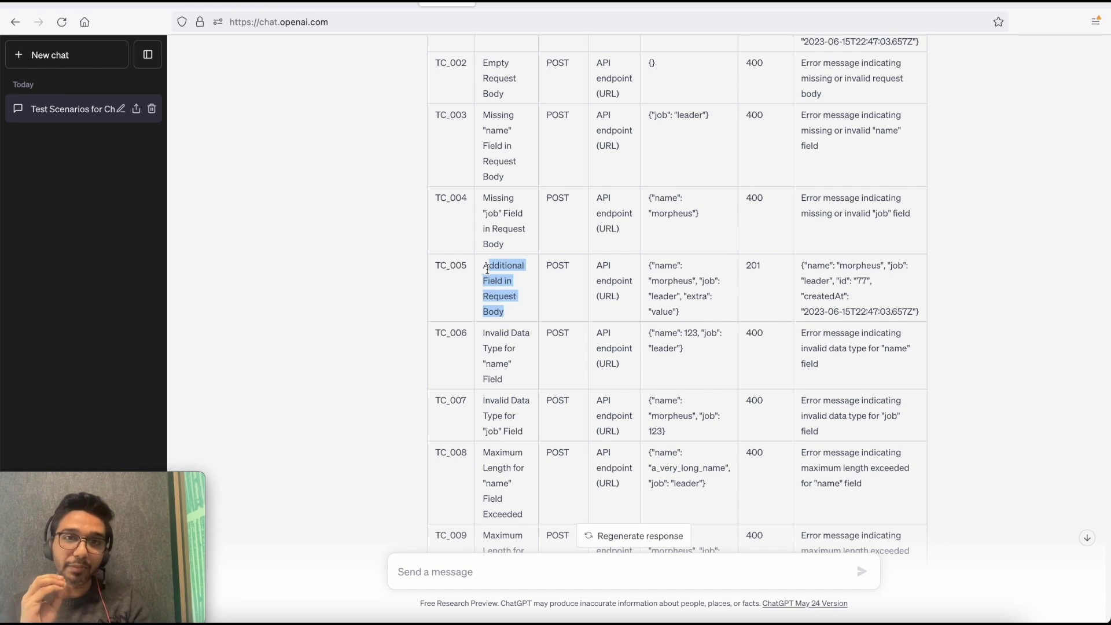
Scroll back up and select the full POST test-case prompt text
scroll(488, 269, "down", 5)
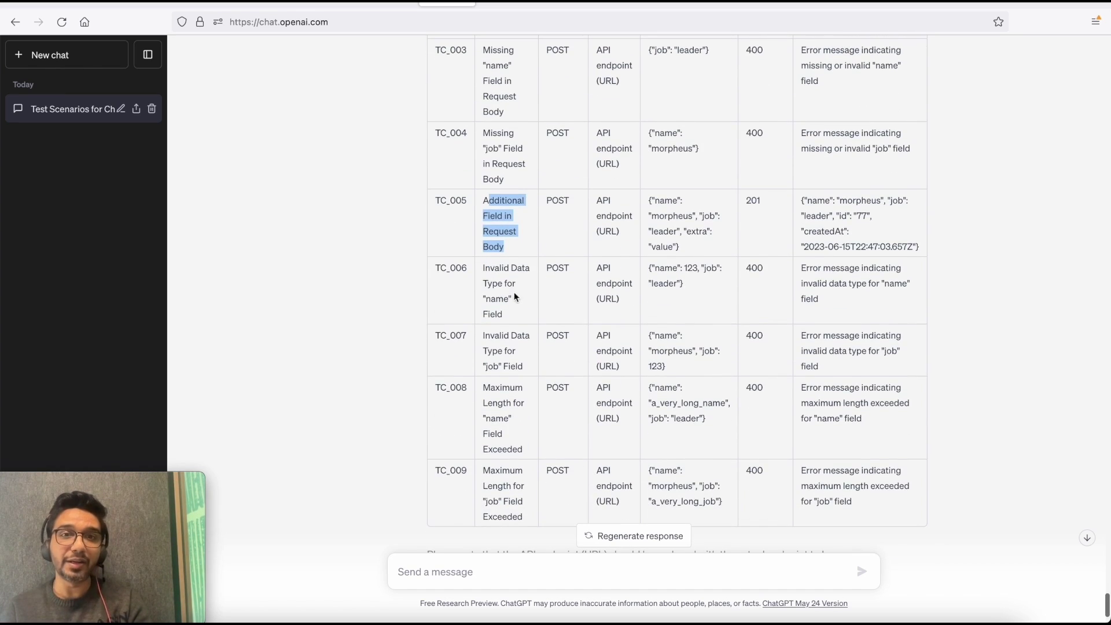
scroll(509, 296, "down", 2)
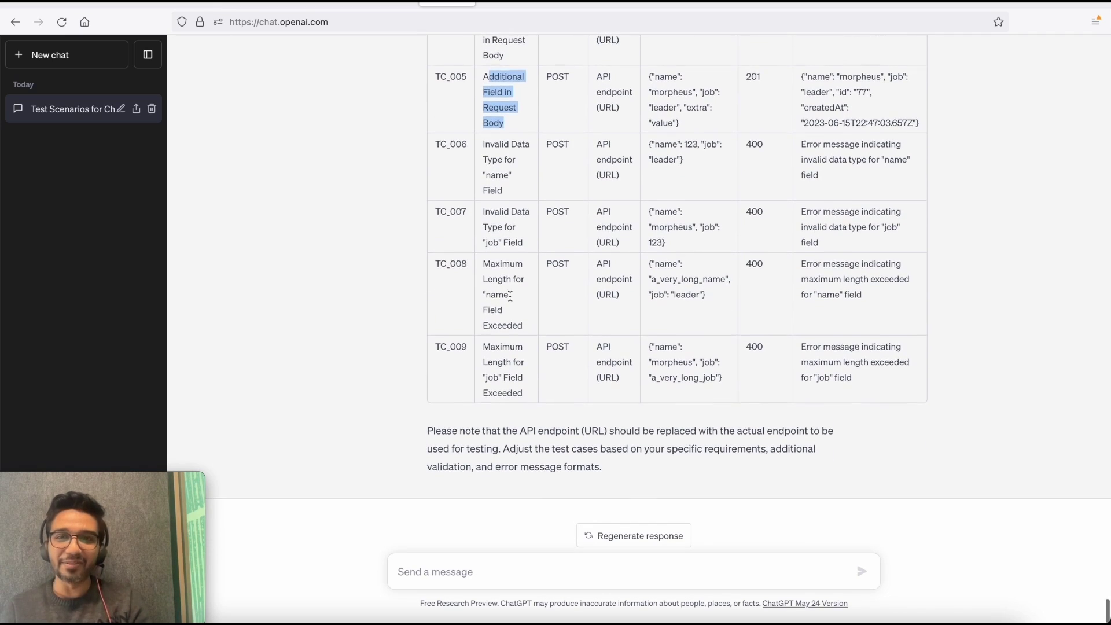
scroll(599, 400, "up", 10)
scroll(599, 401, "up", 2)
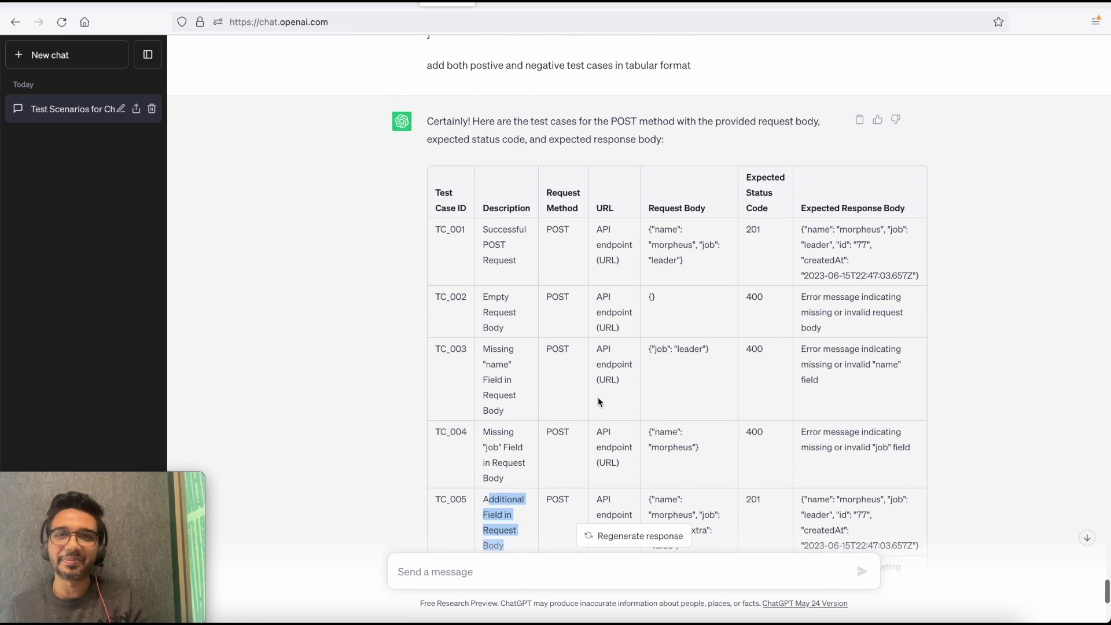
scroll(598, 399, "up", 9)
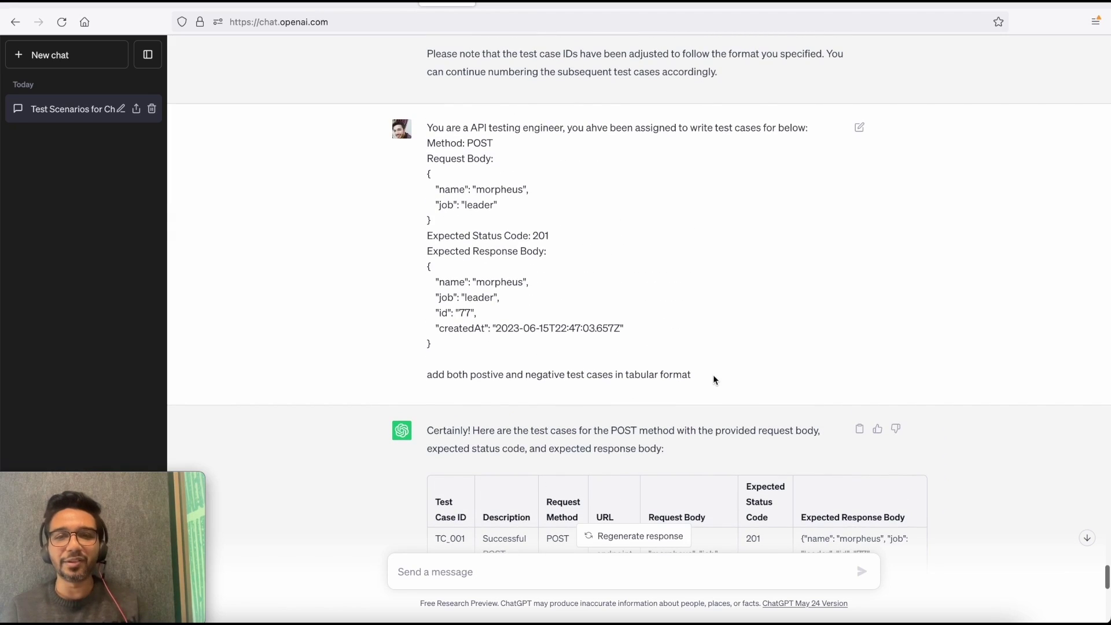
left_click_drag(714, 374, 427, 121)
key("ctrl+c")
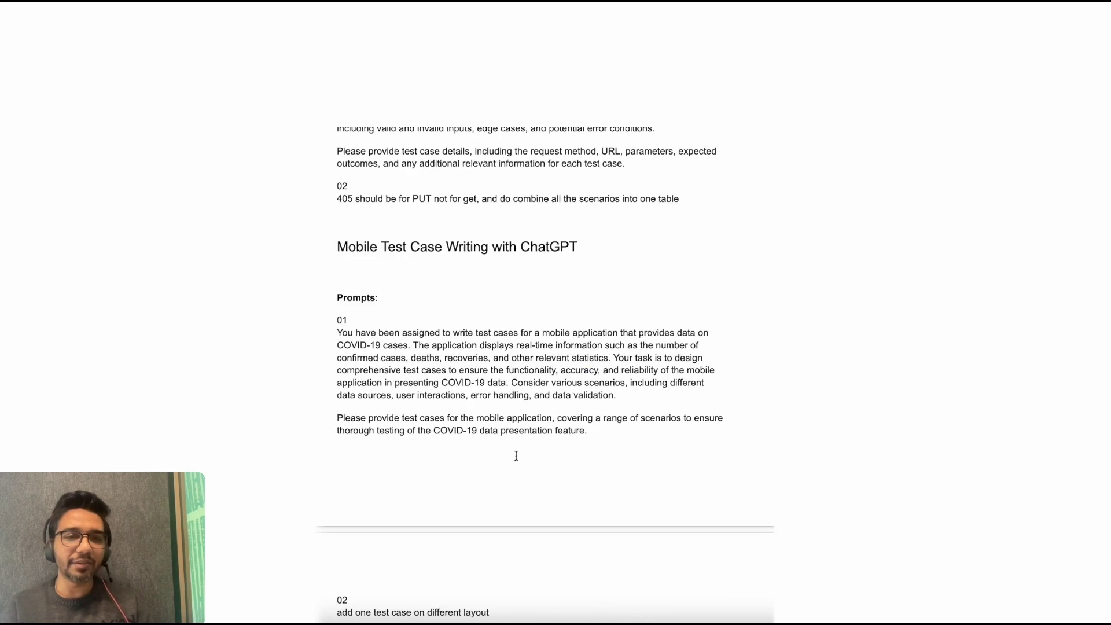
Add a 'POST method test cases:' heading below the GET prompts with the POST prompt pasted beneath
scroll(501, 305, "up", 1)
scroll(654, 275, "up", 1)
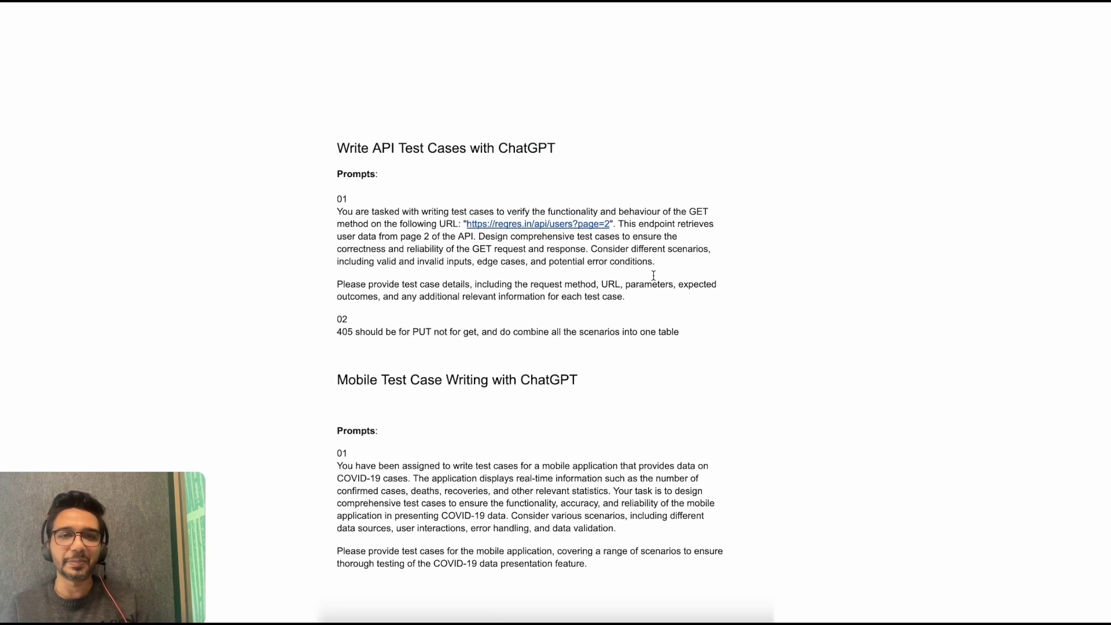
key("Return")
key("Return")
key("Return")
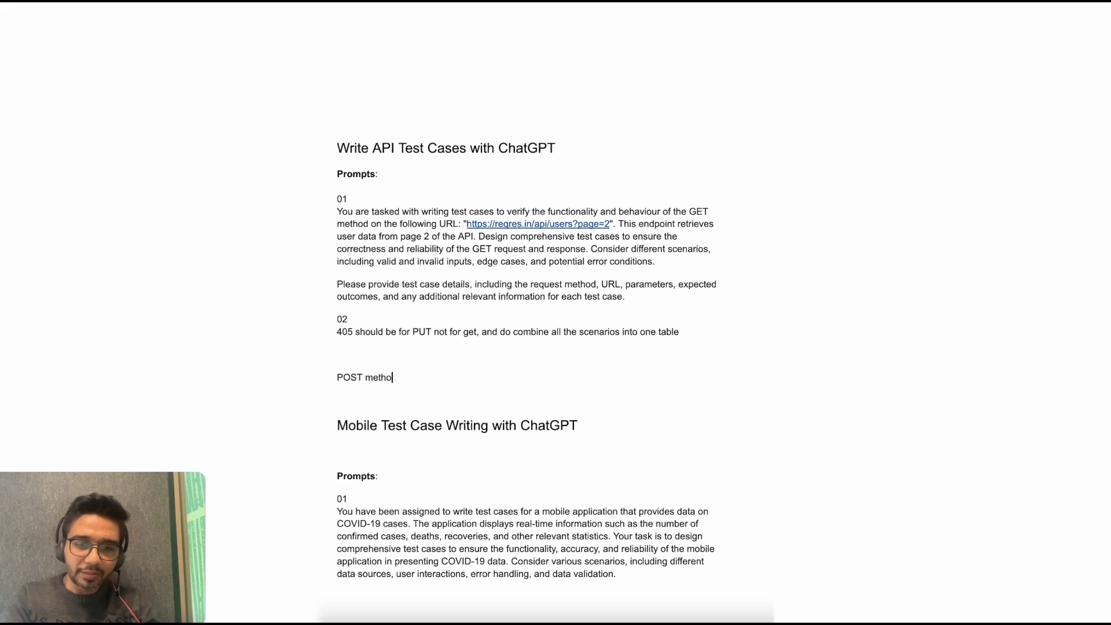
type("POST method test cases:")
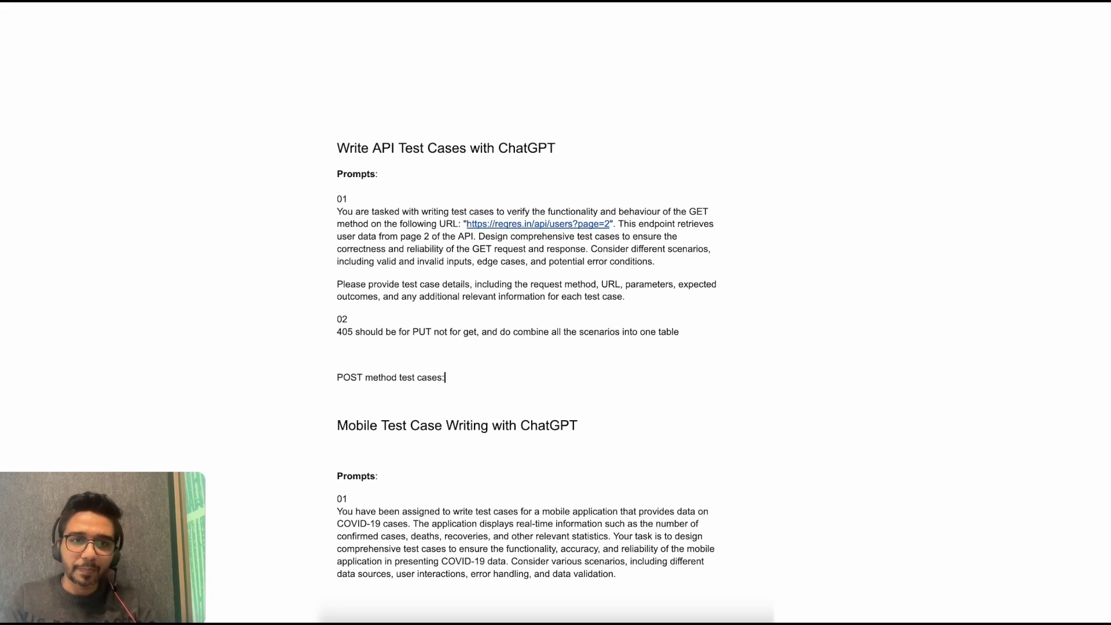
key("Return")
key("ctrl+v")
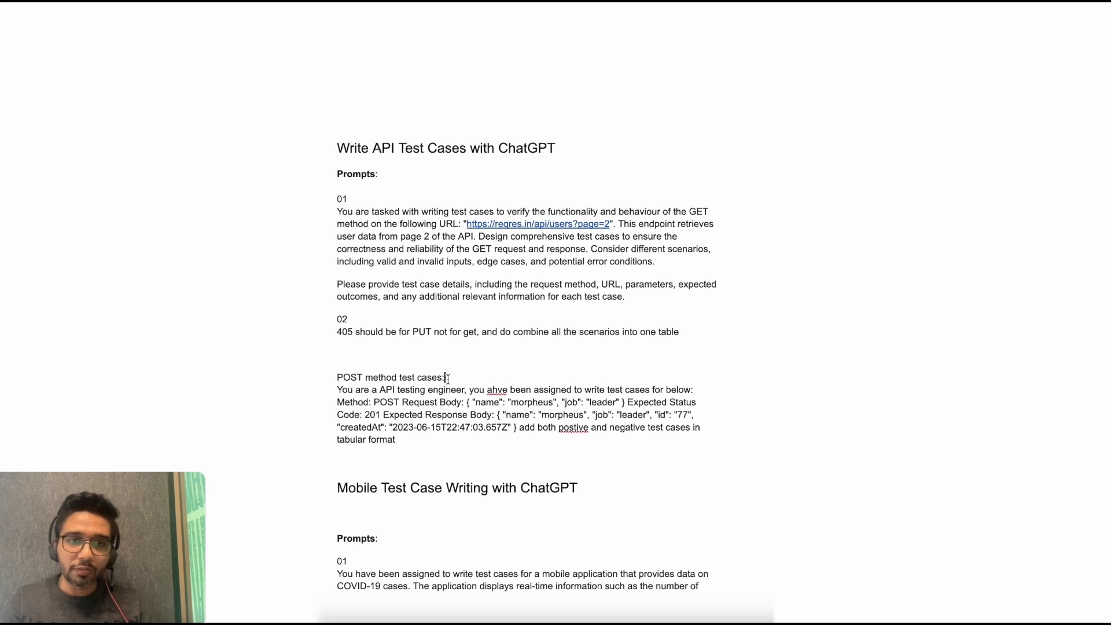
key("Return")
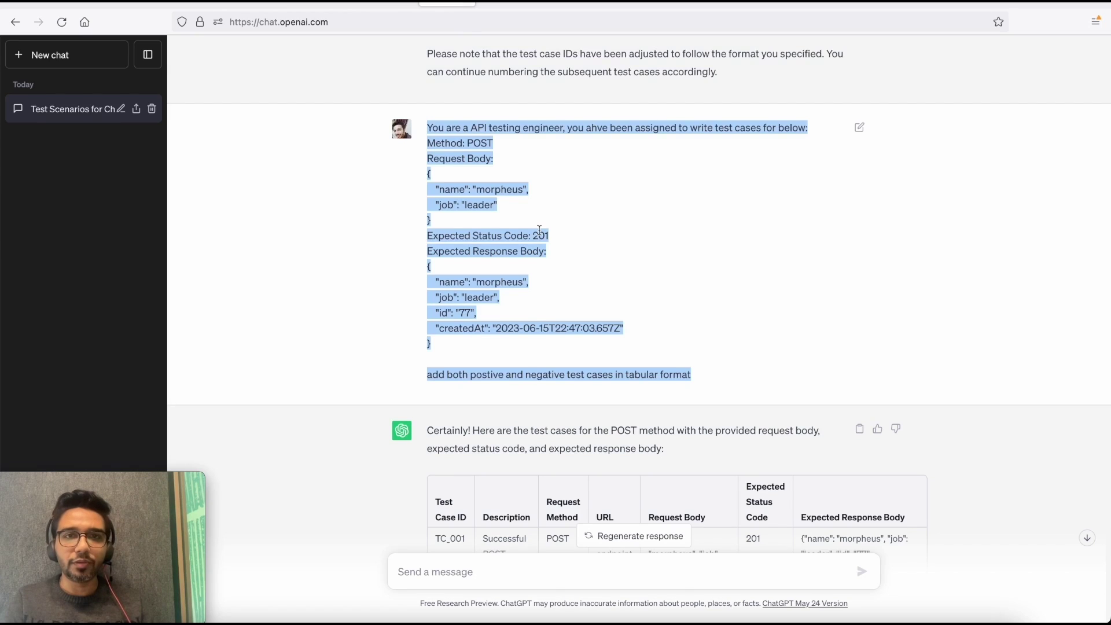
Zoom the page out and screenshot the nine-case POST test-case table
scroll(539, 230, "down", 5)
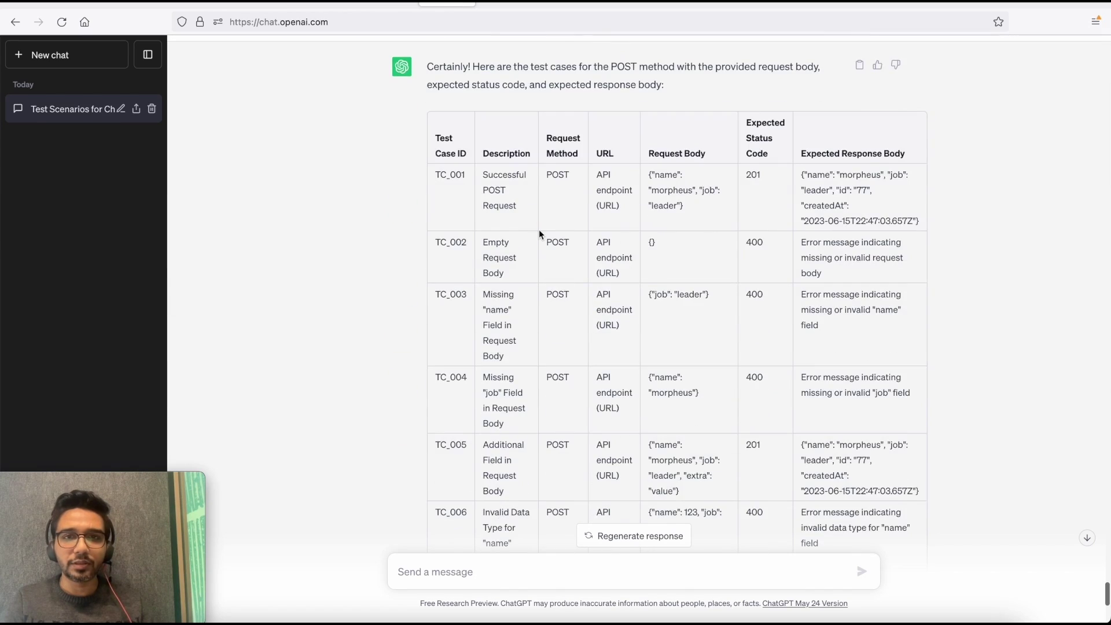
scroll(539, 229, "down", 2)
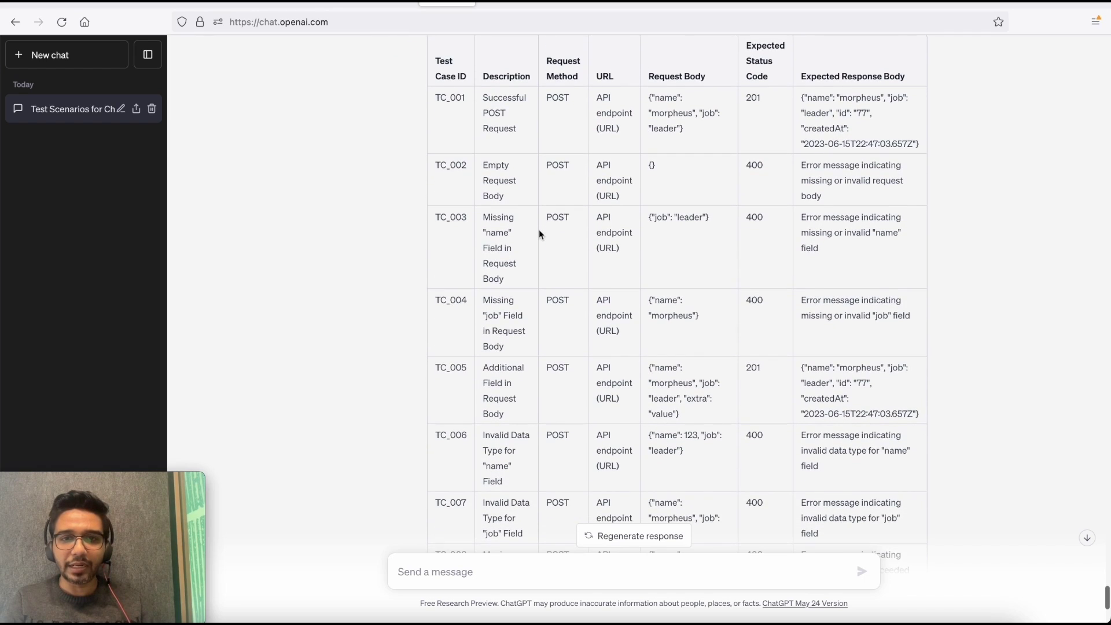
key("ctrl+minus")
key("ctrl+minus")
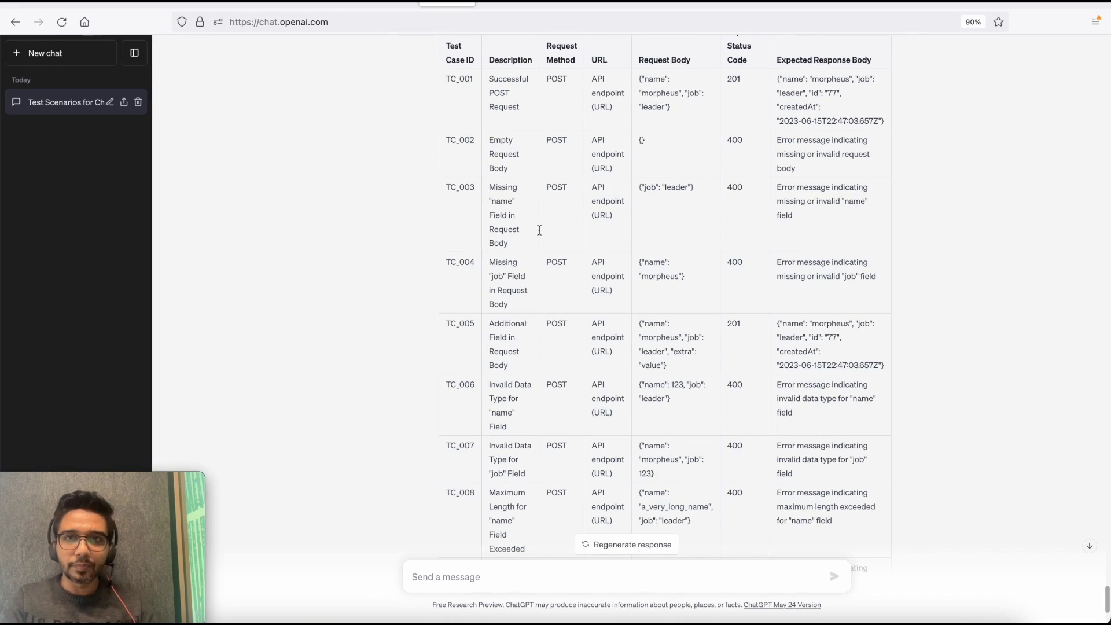
scroll(666, 278, "up", 1)
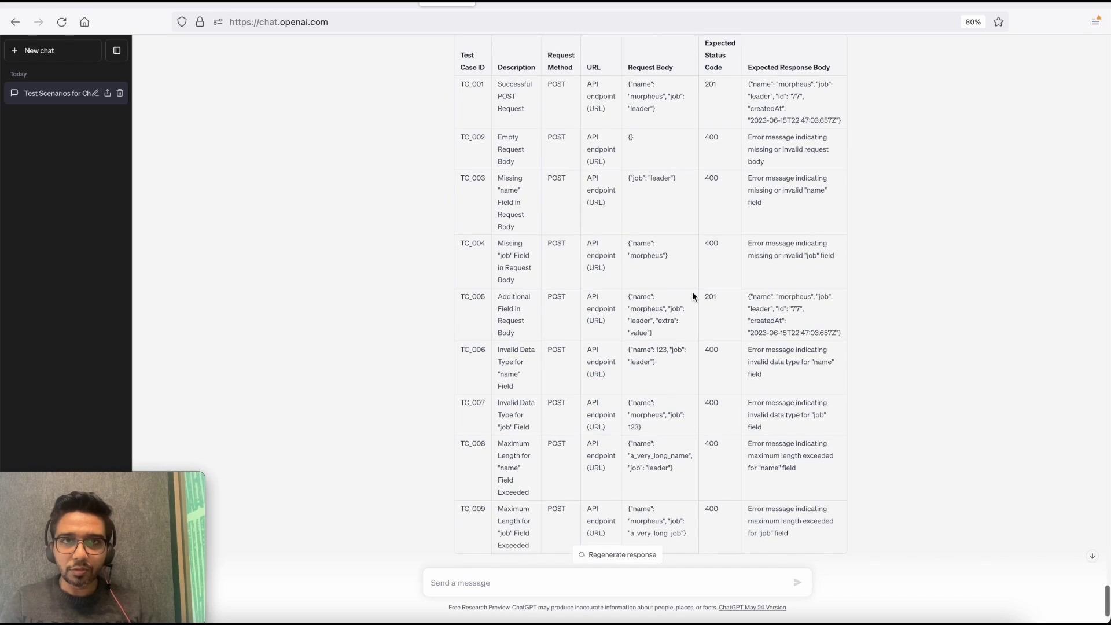
scroll(693, 295, "down", 1)
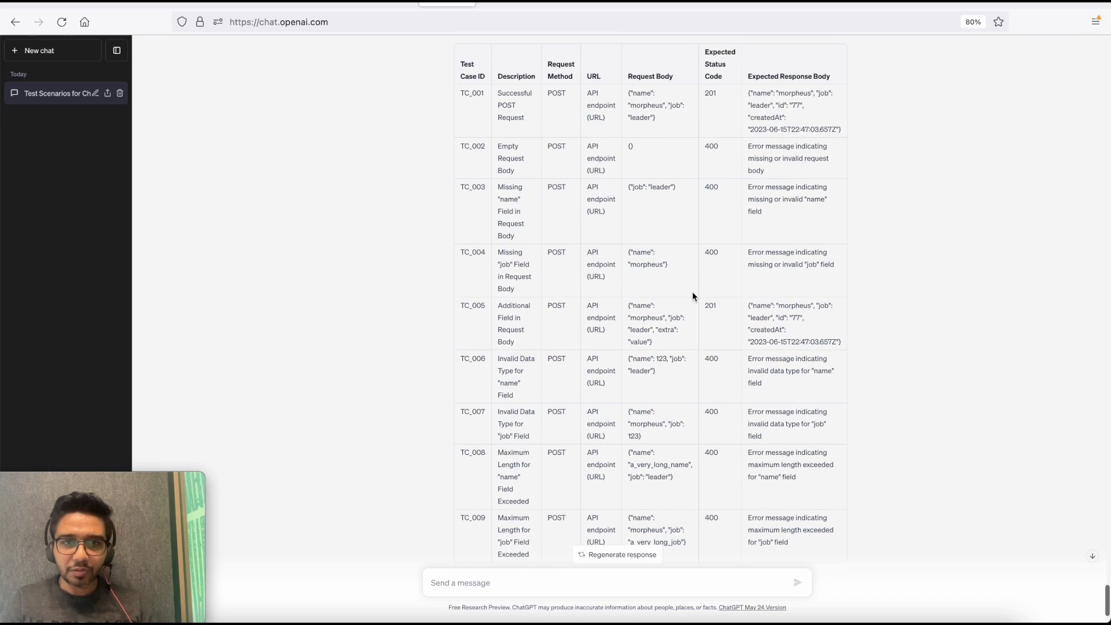
key("super+shift+4")
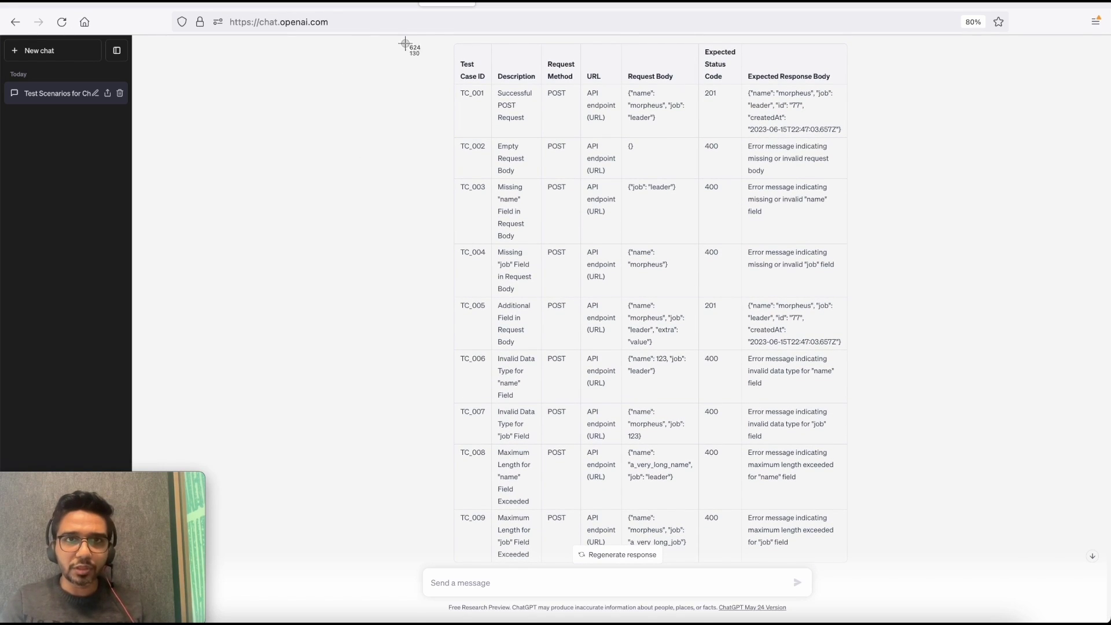
left_click_drag(447, 37, 856, 572)
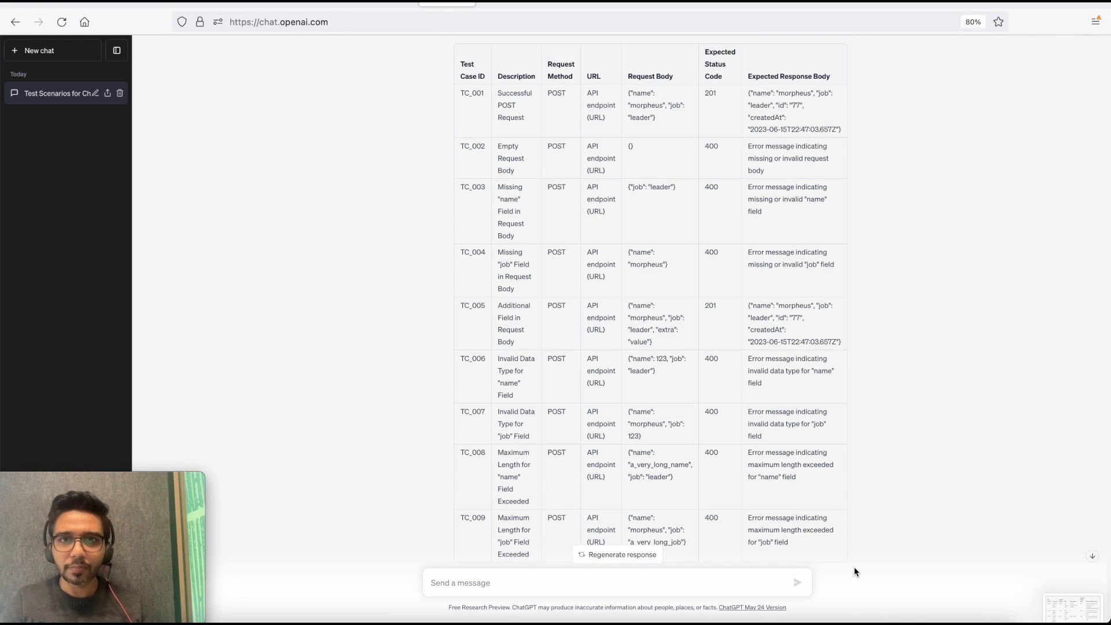
scroll(773, 284, "up", 15)
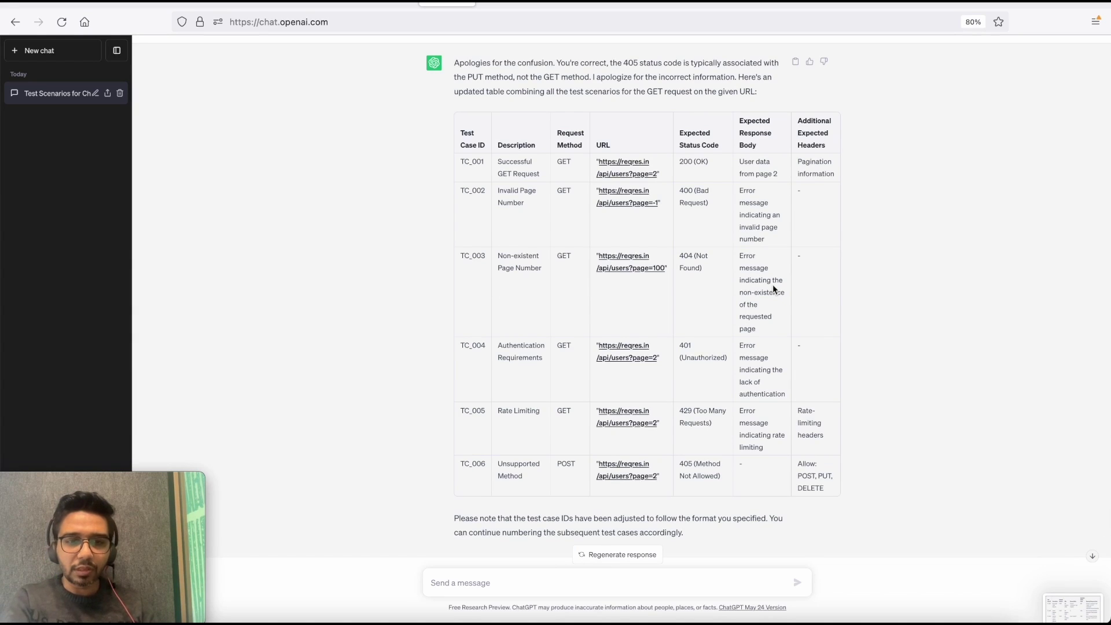
Screenshot the combined GET test-case table
key("super+shift+4")
left_click_drag(444, 104, 852, 505)
scroll(852, 505, "up", 20)
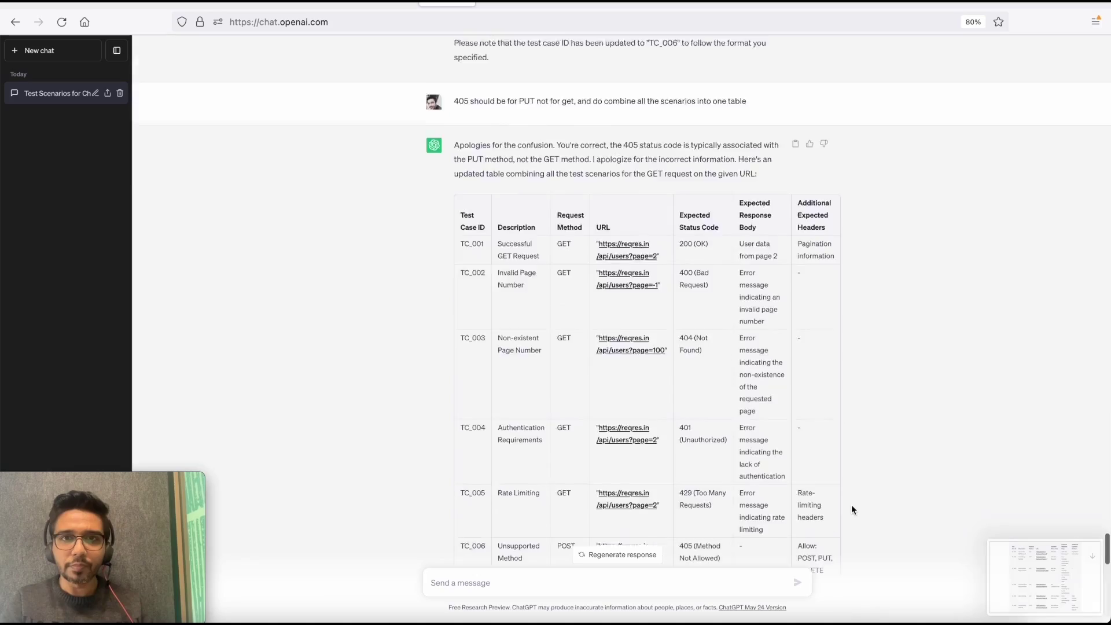
scroll(852, 507, "up", 20)
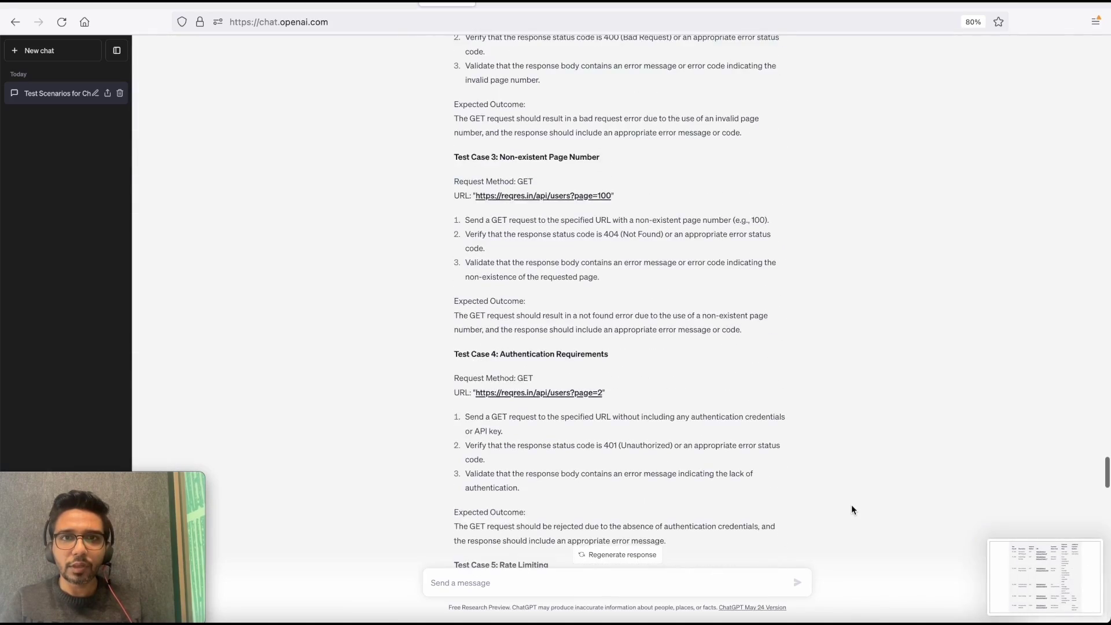
scroll(852, 510, "up", 20)
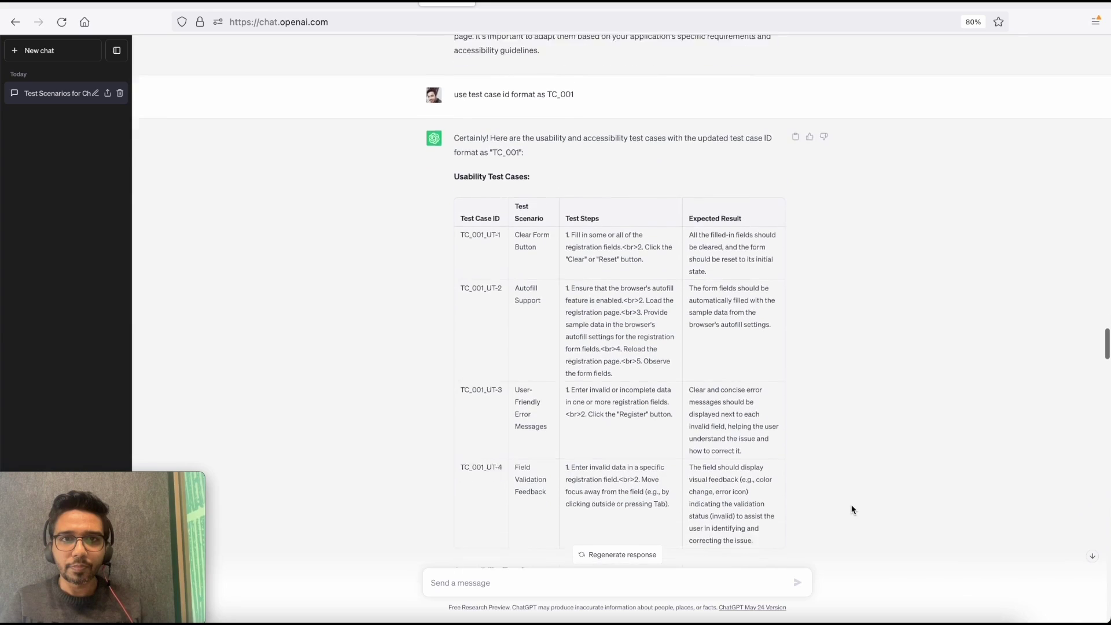
scroll(852, 509, "up", 2)
Scroll back to the POST results and restore the browser zoom to normal size
scroll(852, 510, "down", 7)
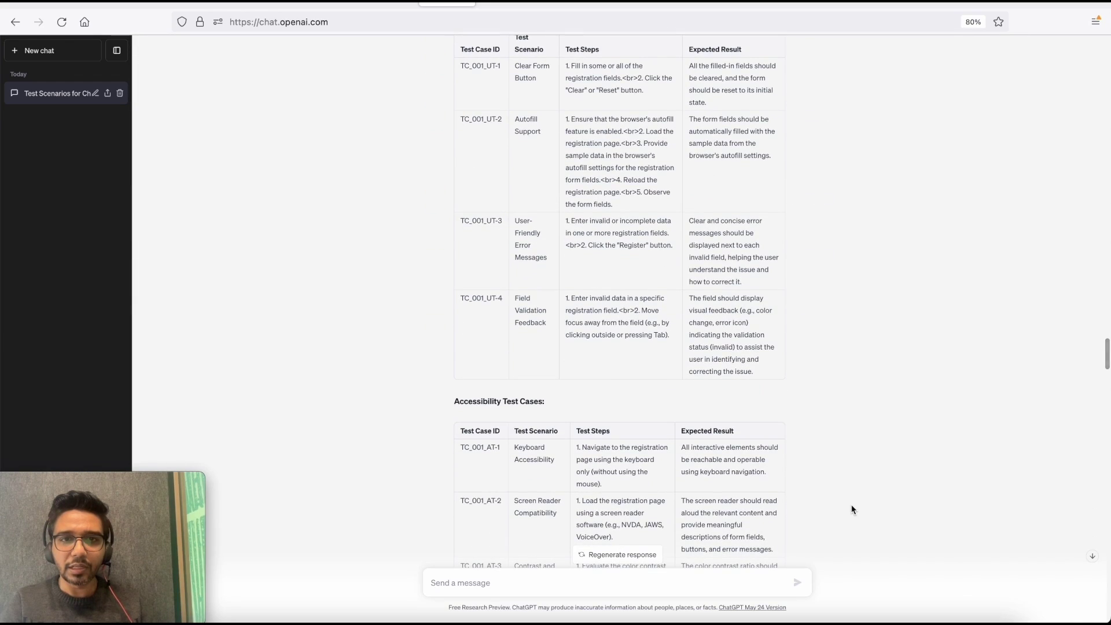
scroll(852, 509, "up", 10)
scroll(852, 509, "up", 12)
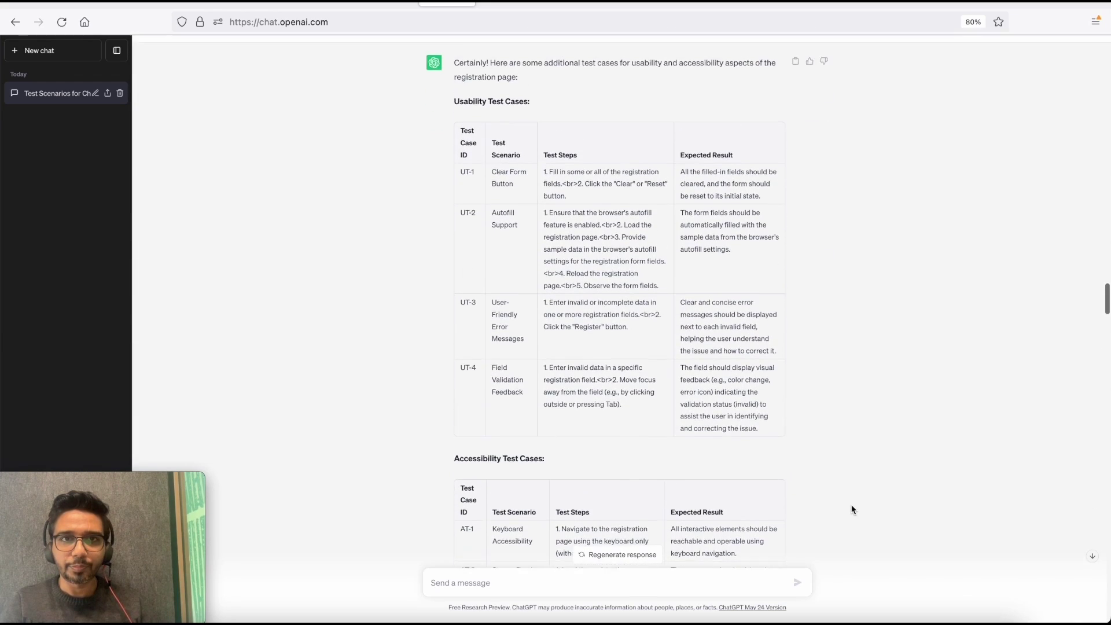
scroll(852, 509, "down", 1)
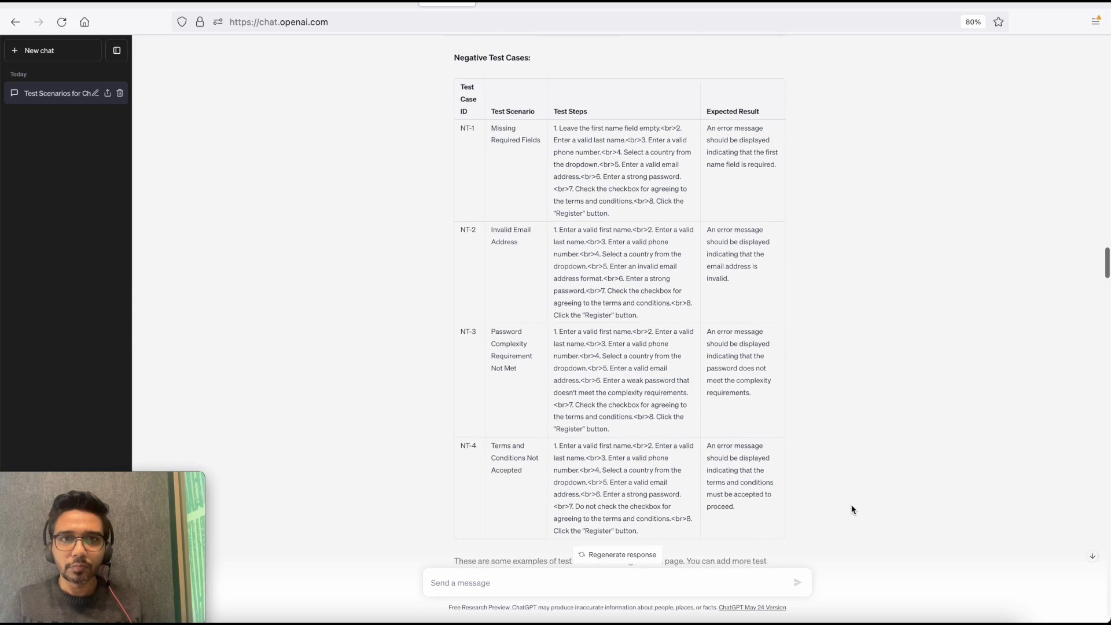
scroll(852, 510, "up", 10)
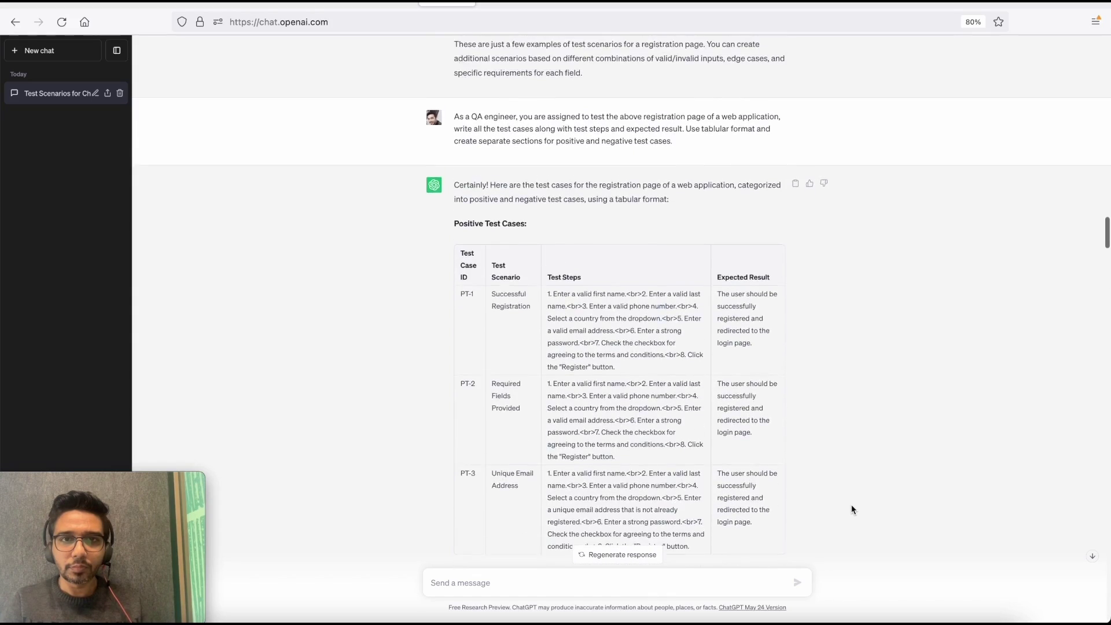
scroll(852, 510, "down", 20)
scroll(852, 510, "down", 20)
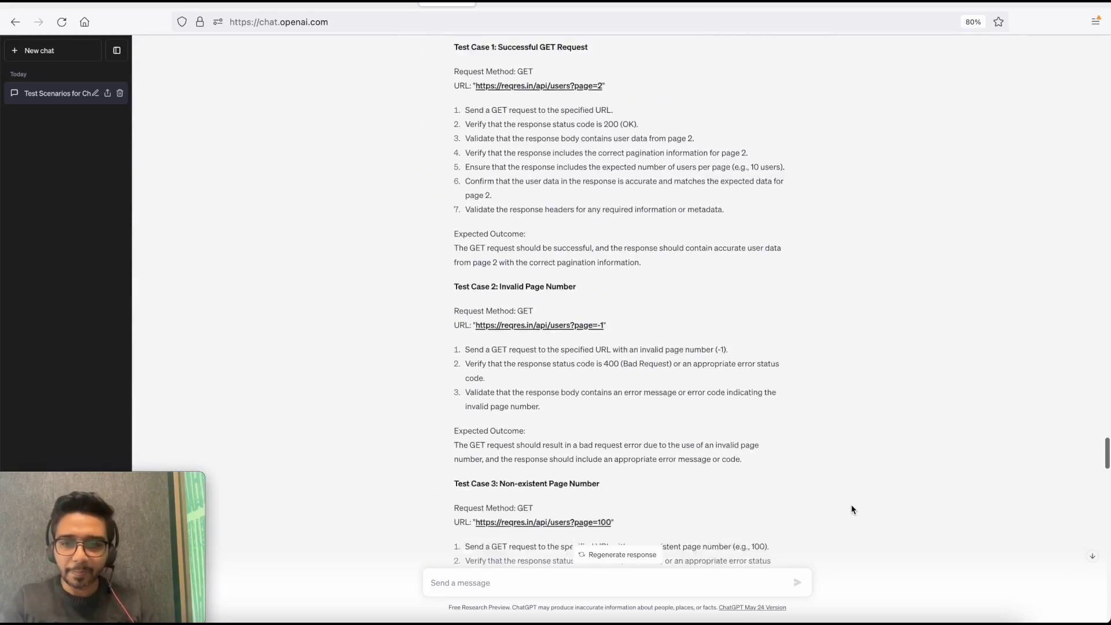
key("ctrl+plus")
key("ctrl+plus")
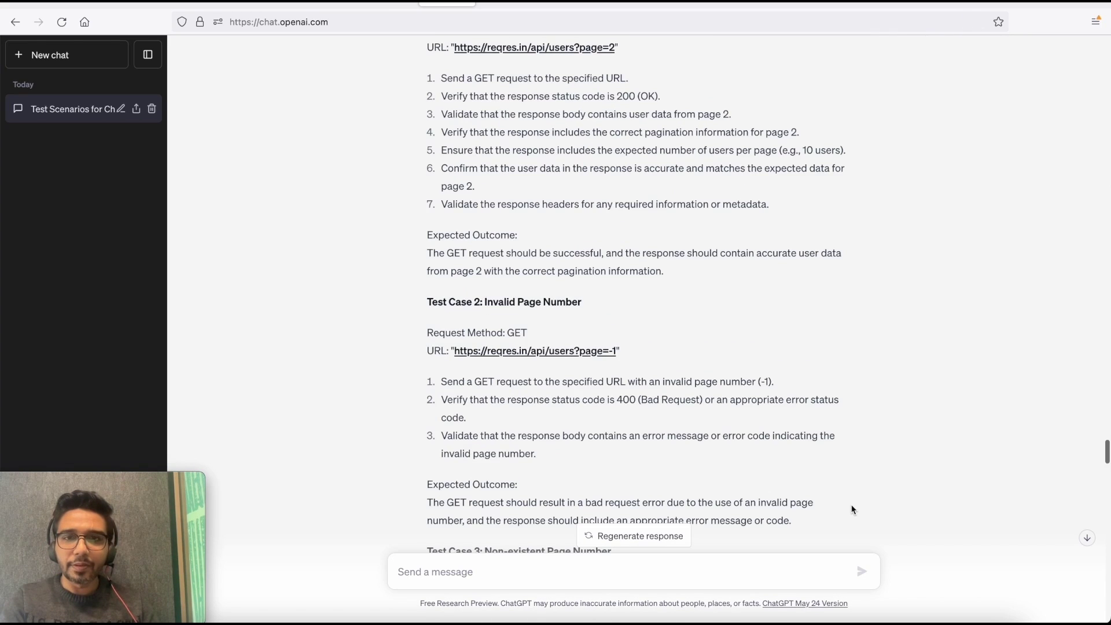
scroll(852, 510, "down", 15)
scroll(852, 510, "down", 15)
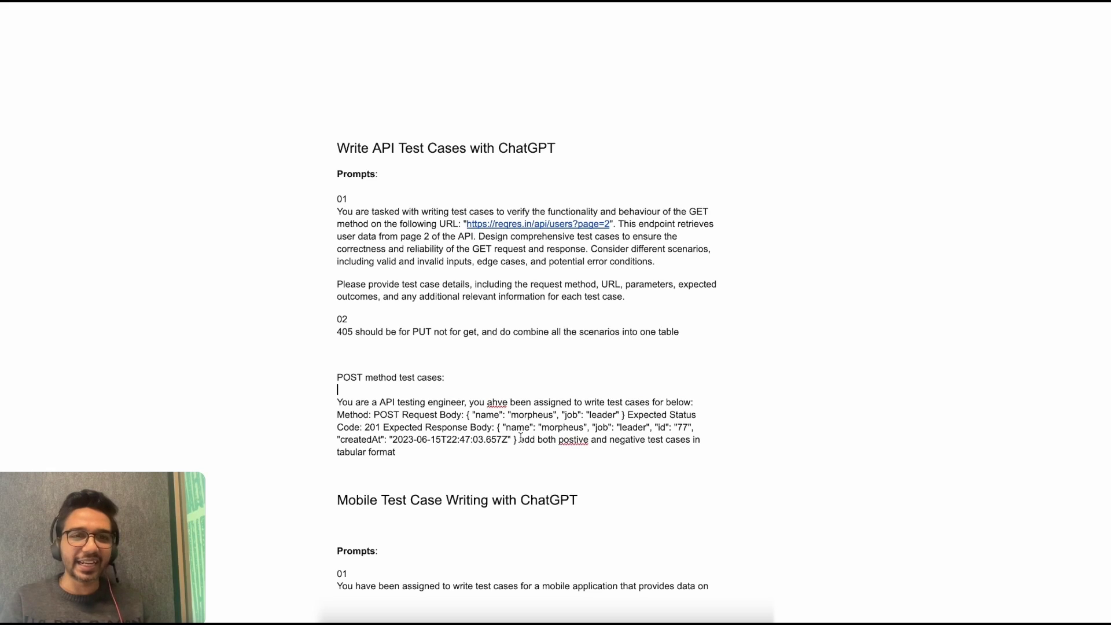
Scroll the Google Docs notes down to the saved POST method test-case prompt
scroll(521, 439, "down", 3)
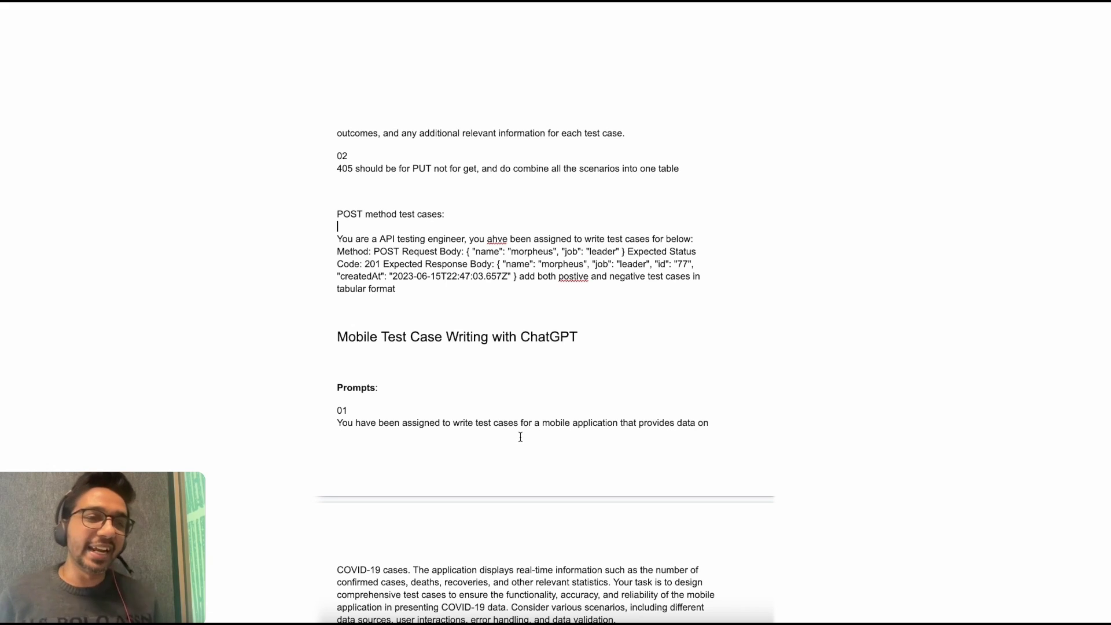